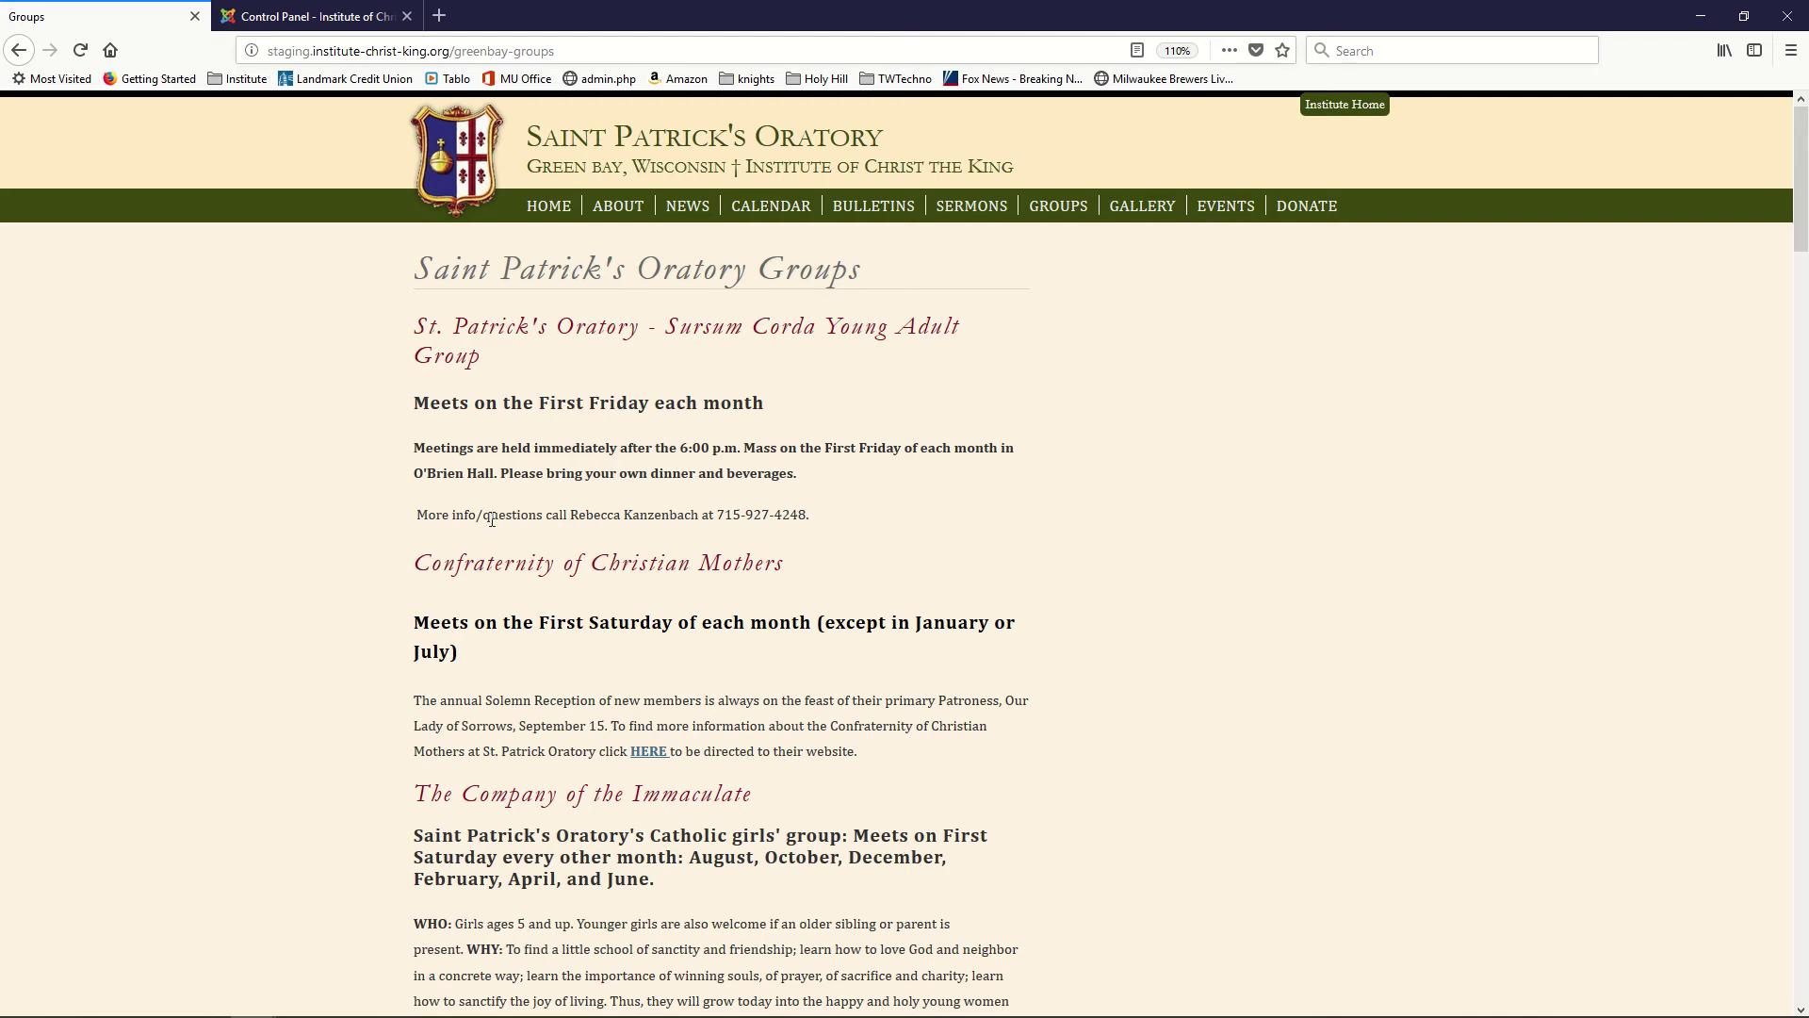
# Review the public Groups page and open the article list in the Joomla administration
pyautogui.scroll(-7, 554, 688)
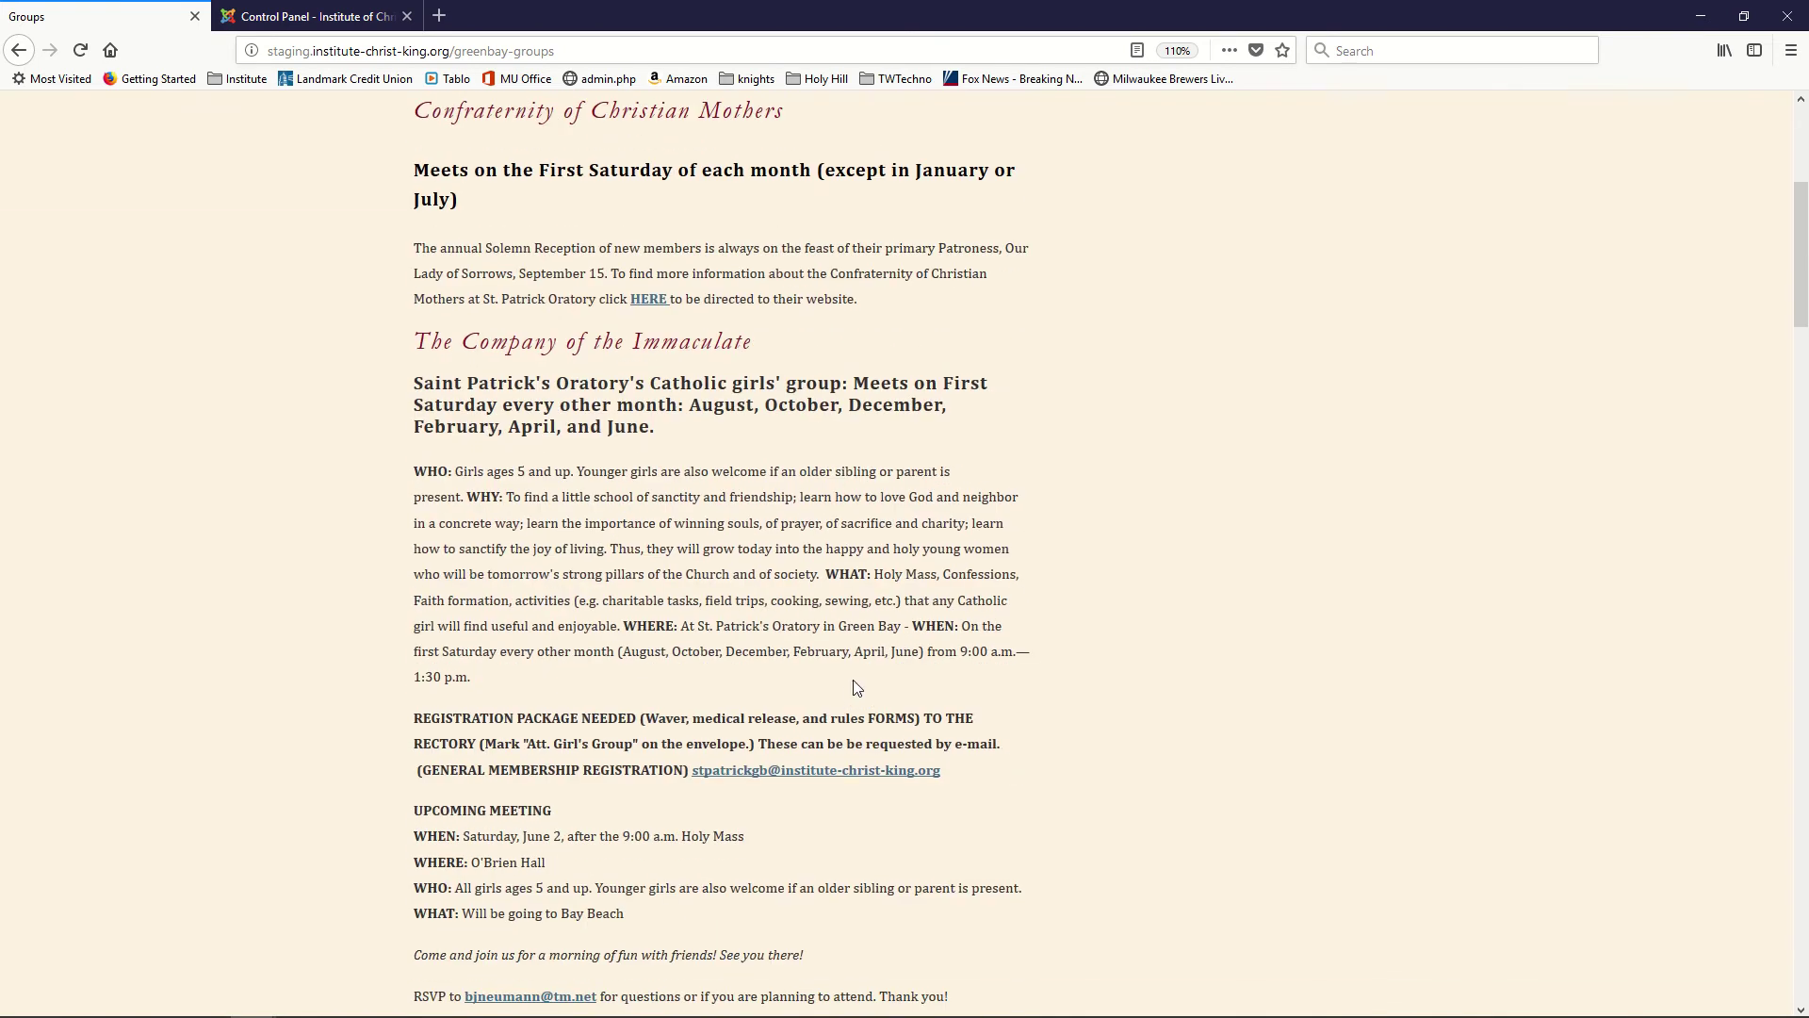
pyautogui.scroll(7, 905, 644)
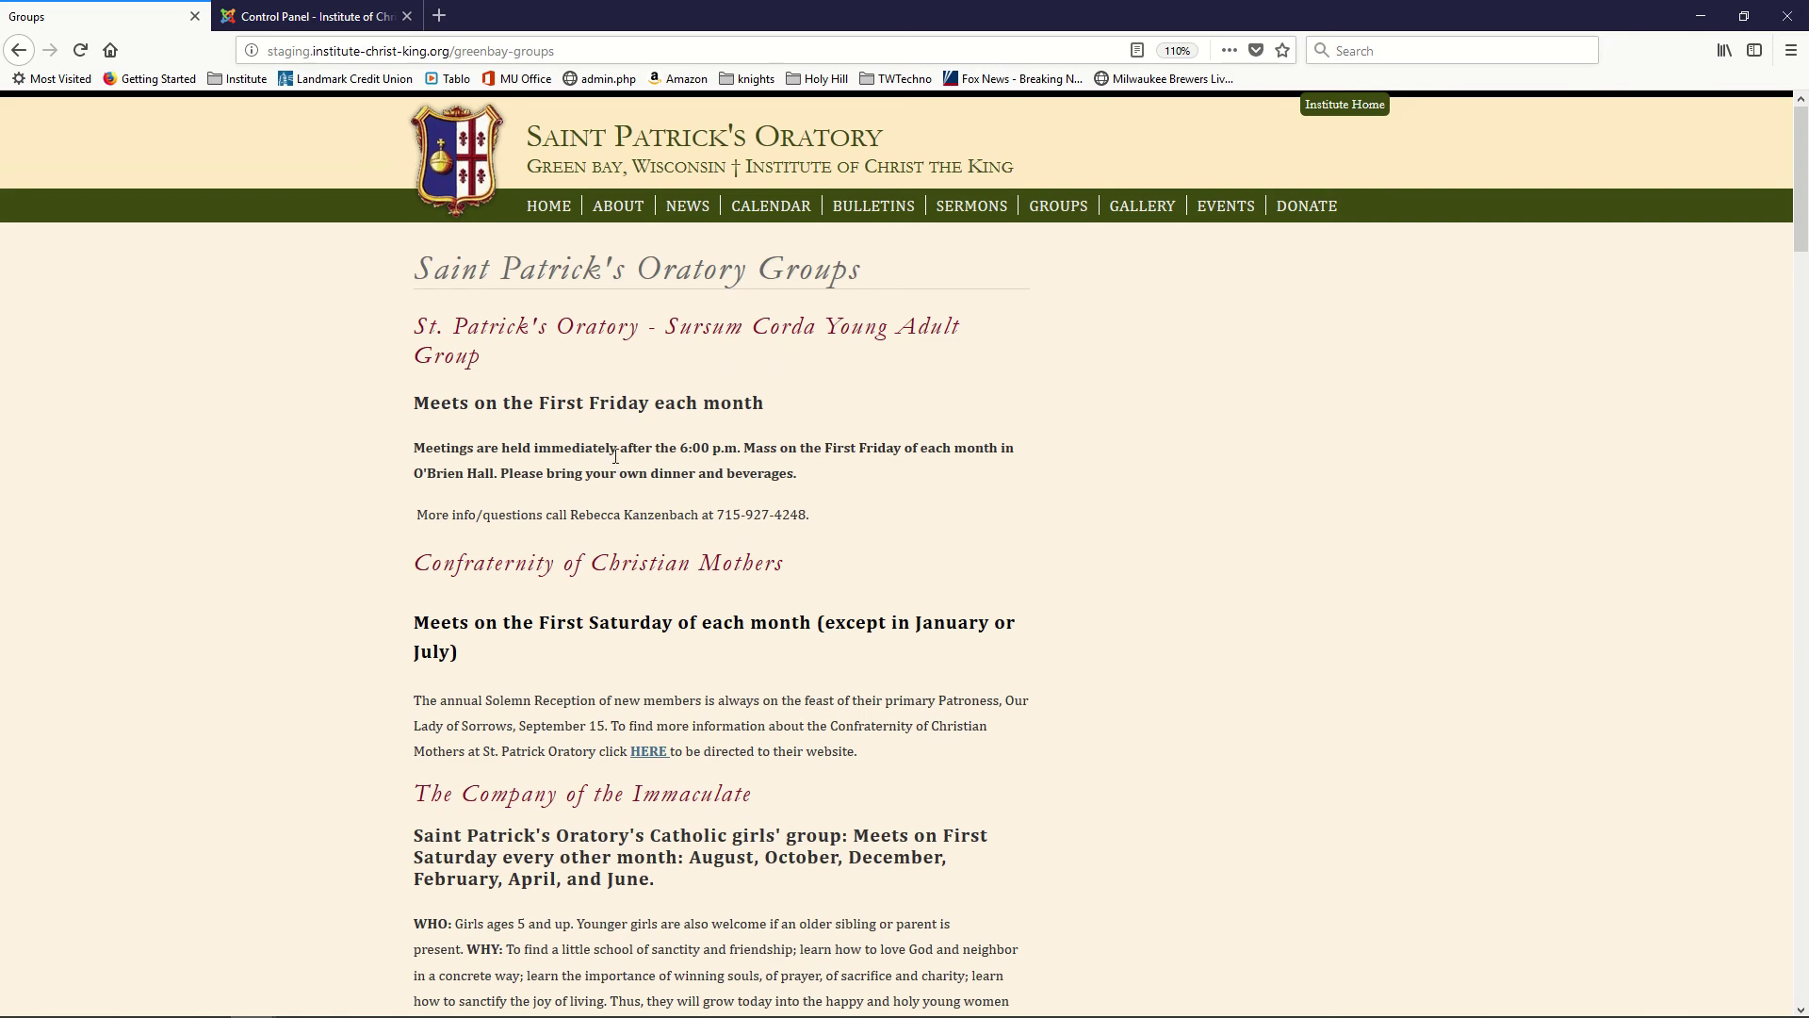
pyautogui.click(350, 19)
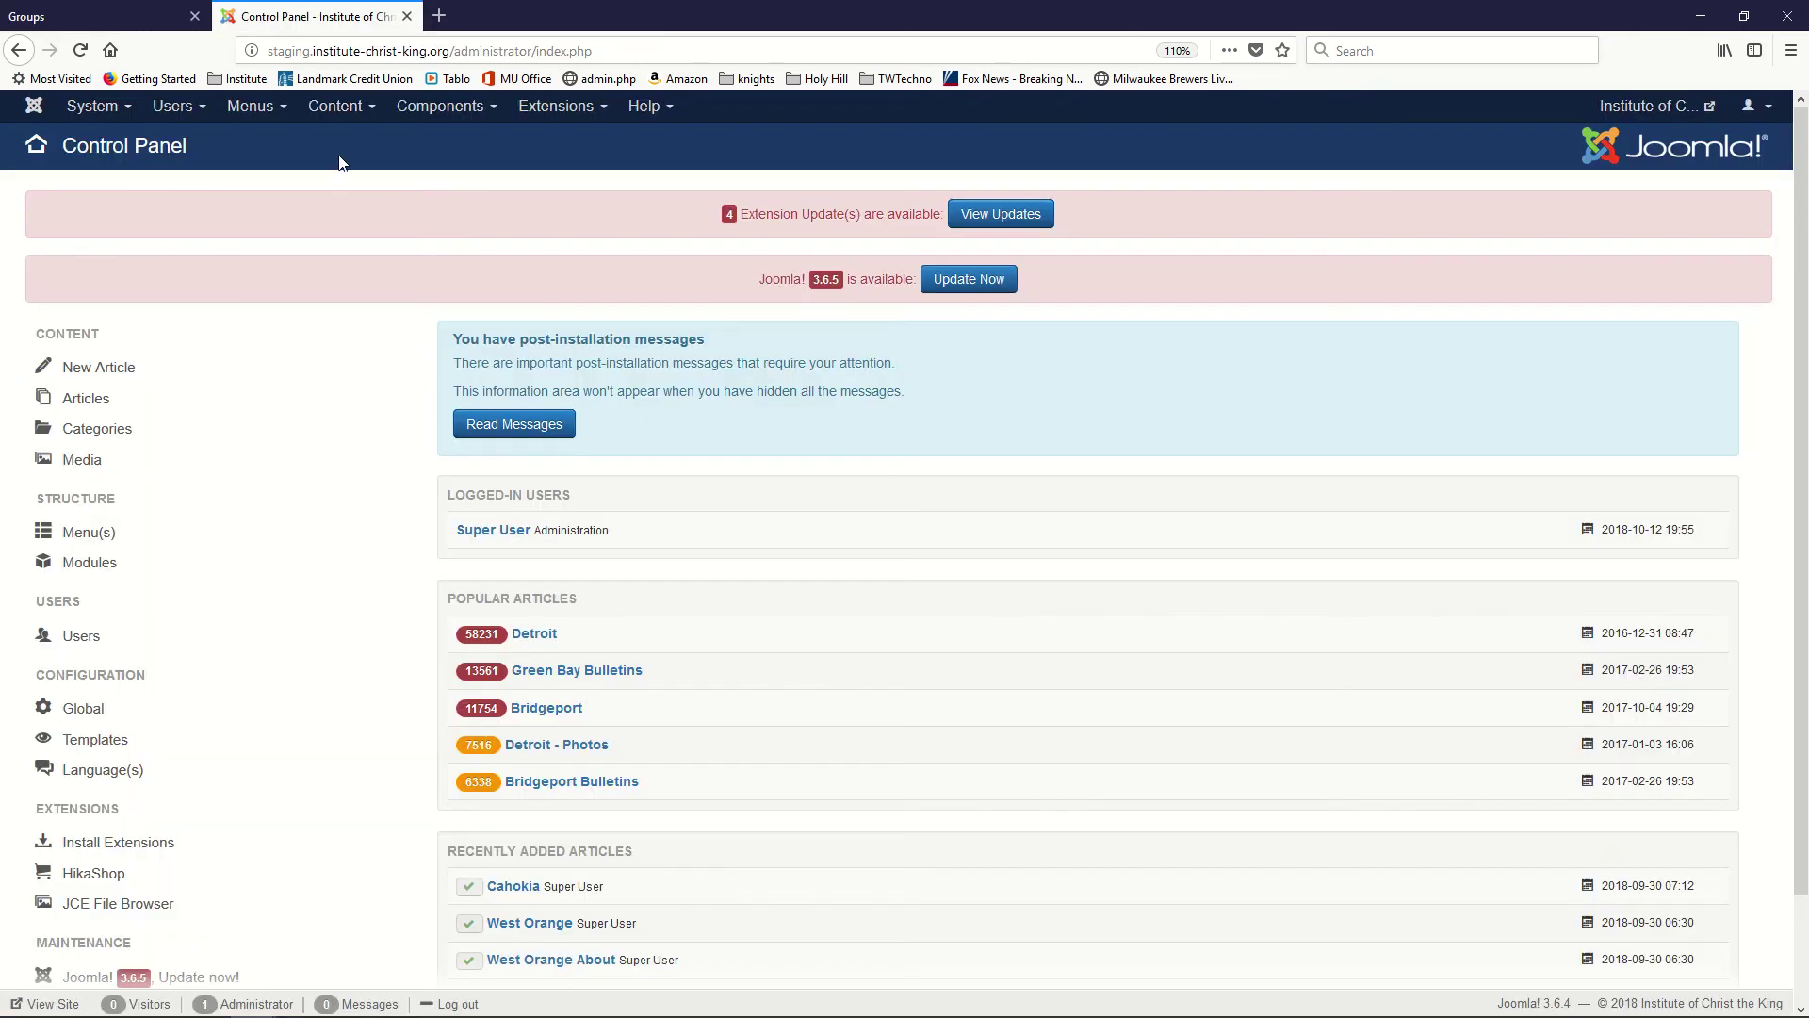
pyautogui.click(90, 401)
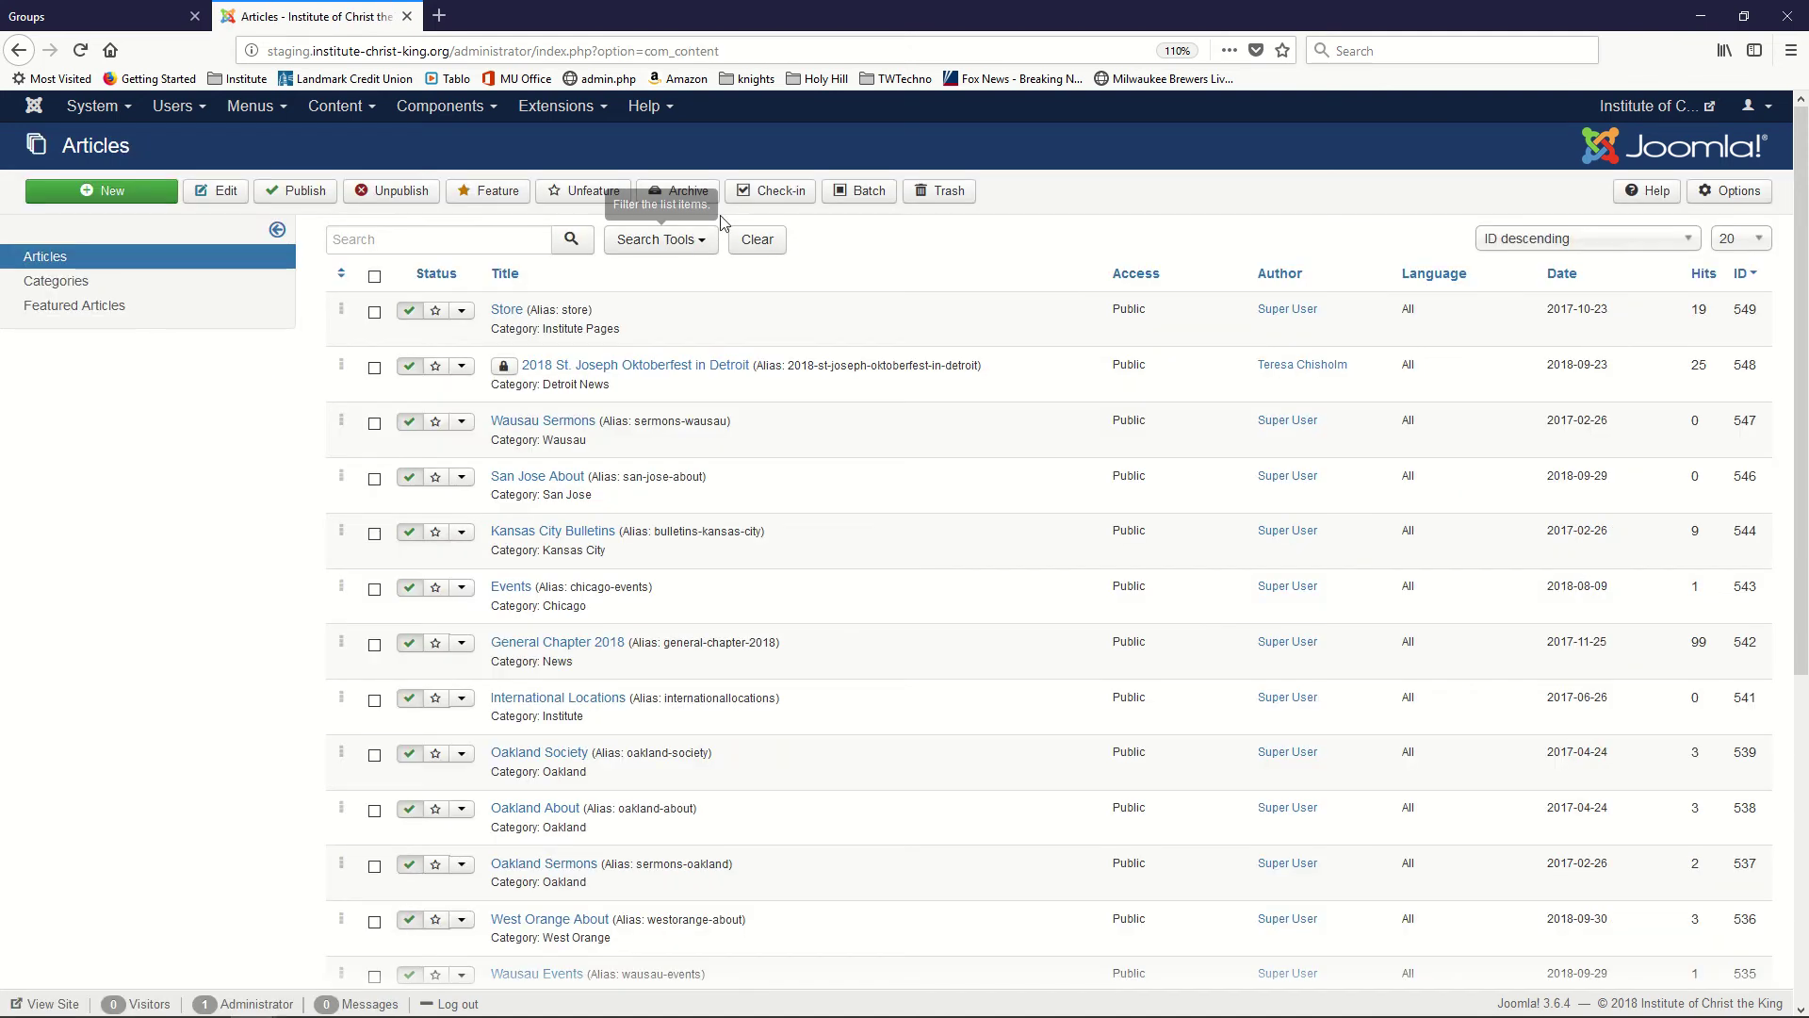
# Filter the article list by the Green Bay category
pyautogui.click(679, 241)
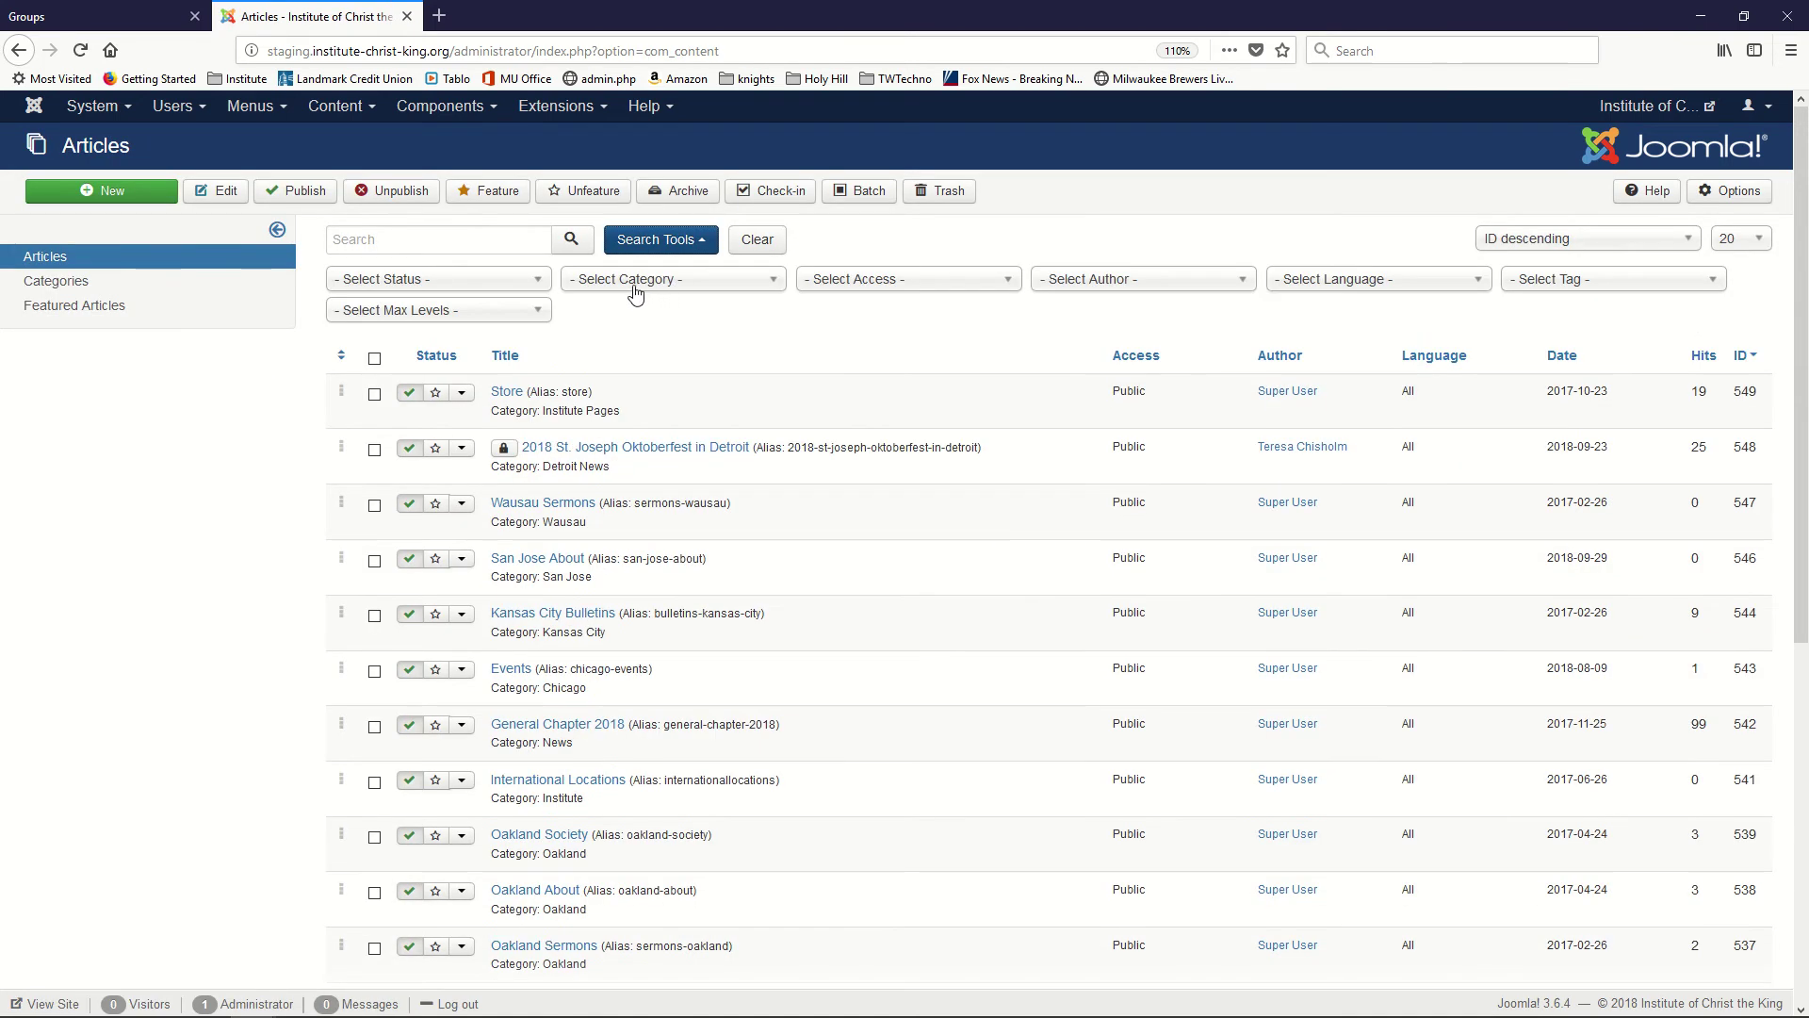
pyautogui.click(636, 292)
pyautogui.scroll(-2, 670, 405)
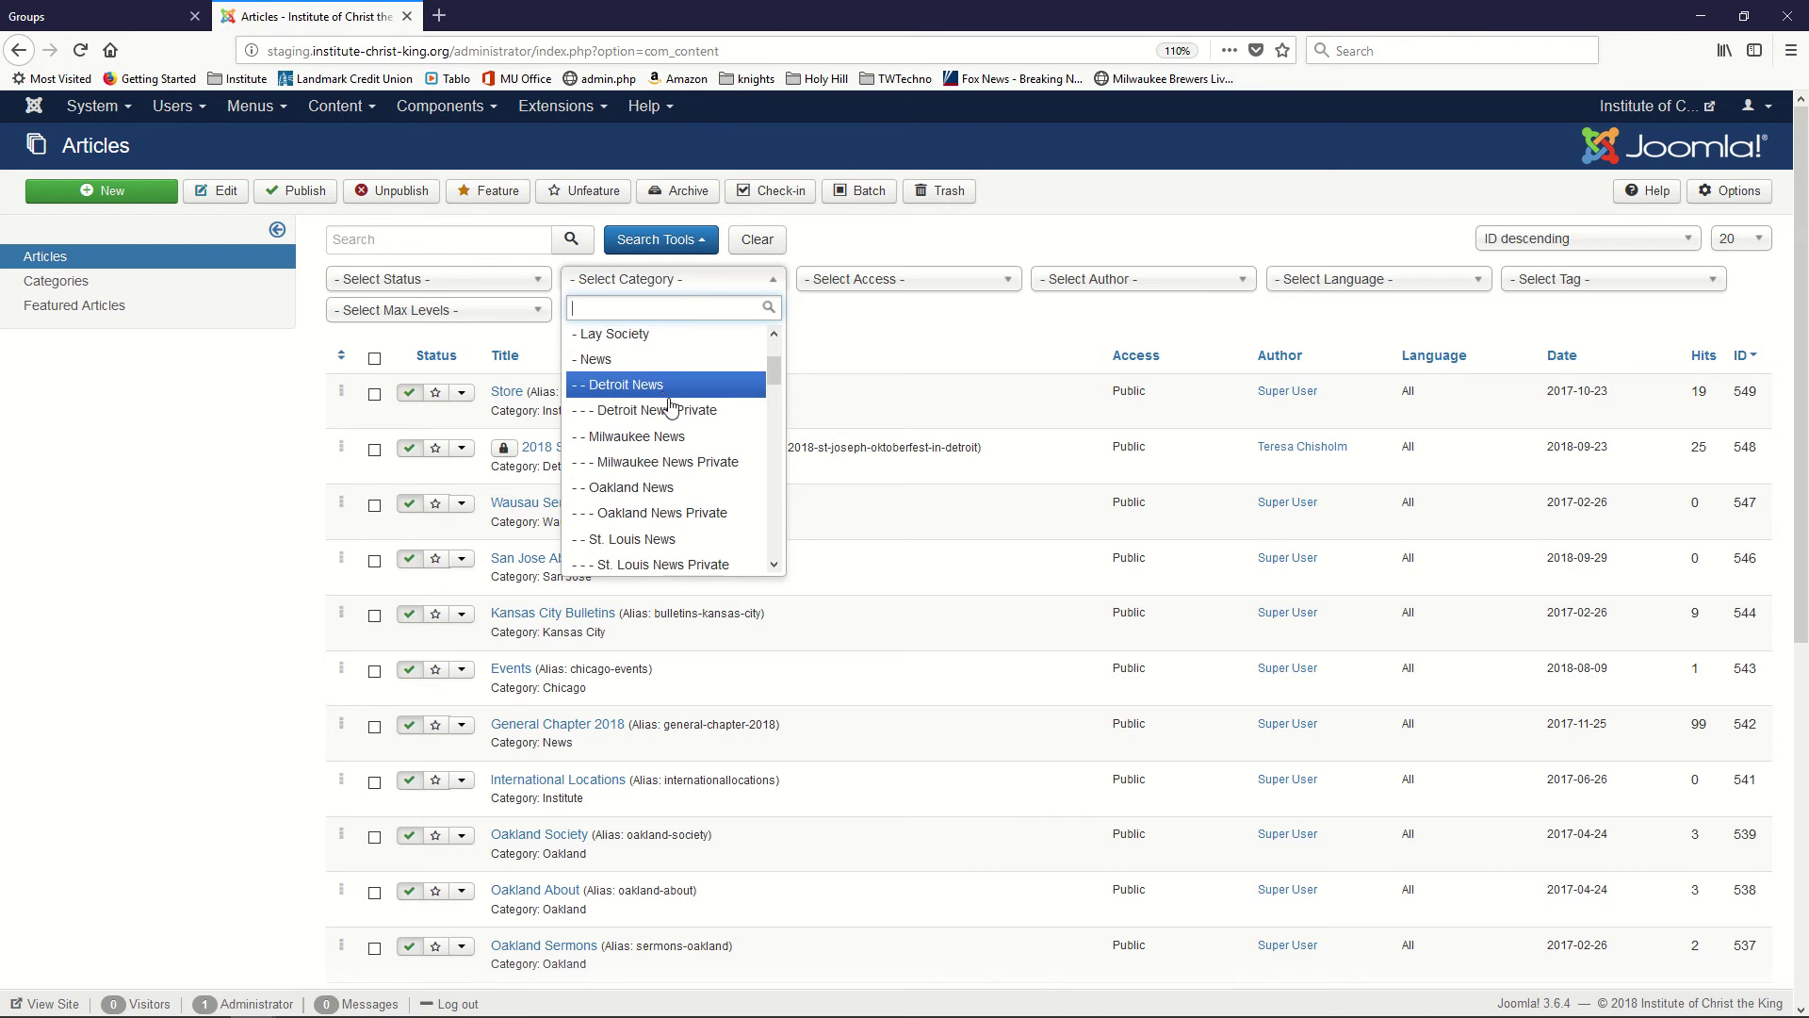
pyautogui.scroll(-3, 670, 405)
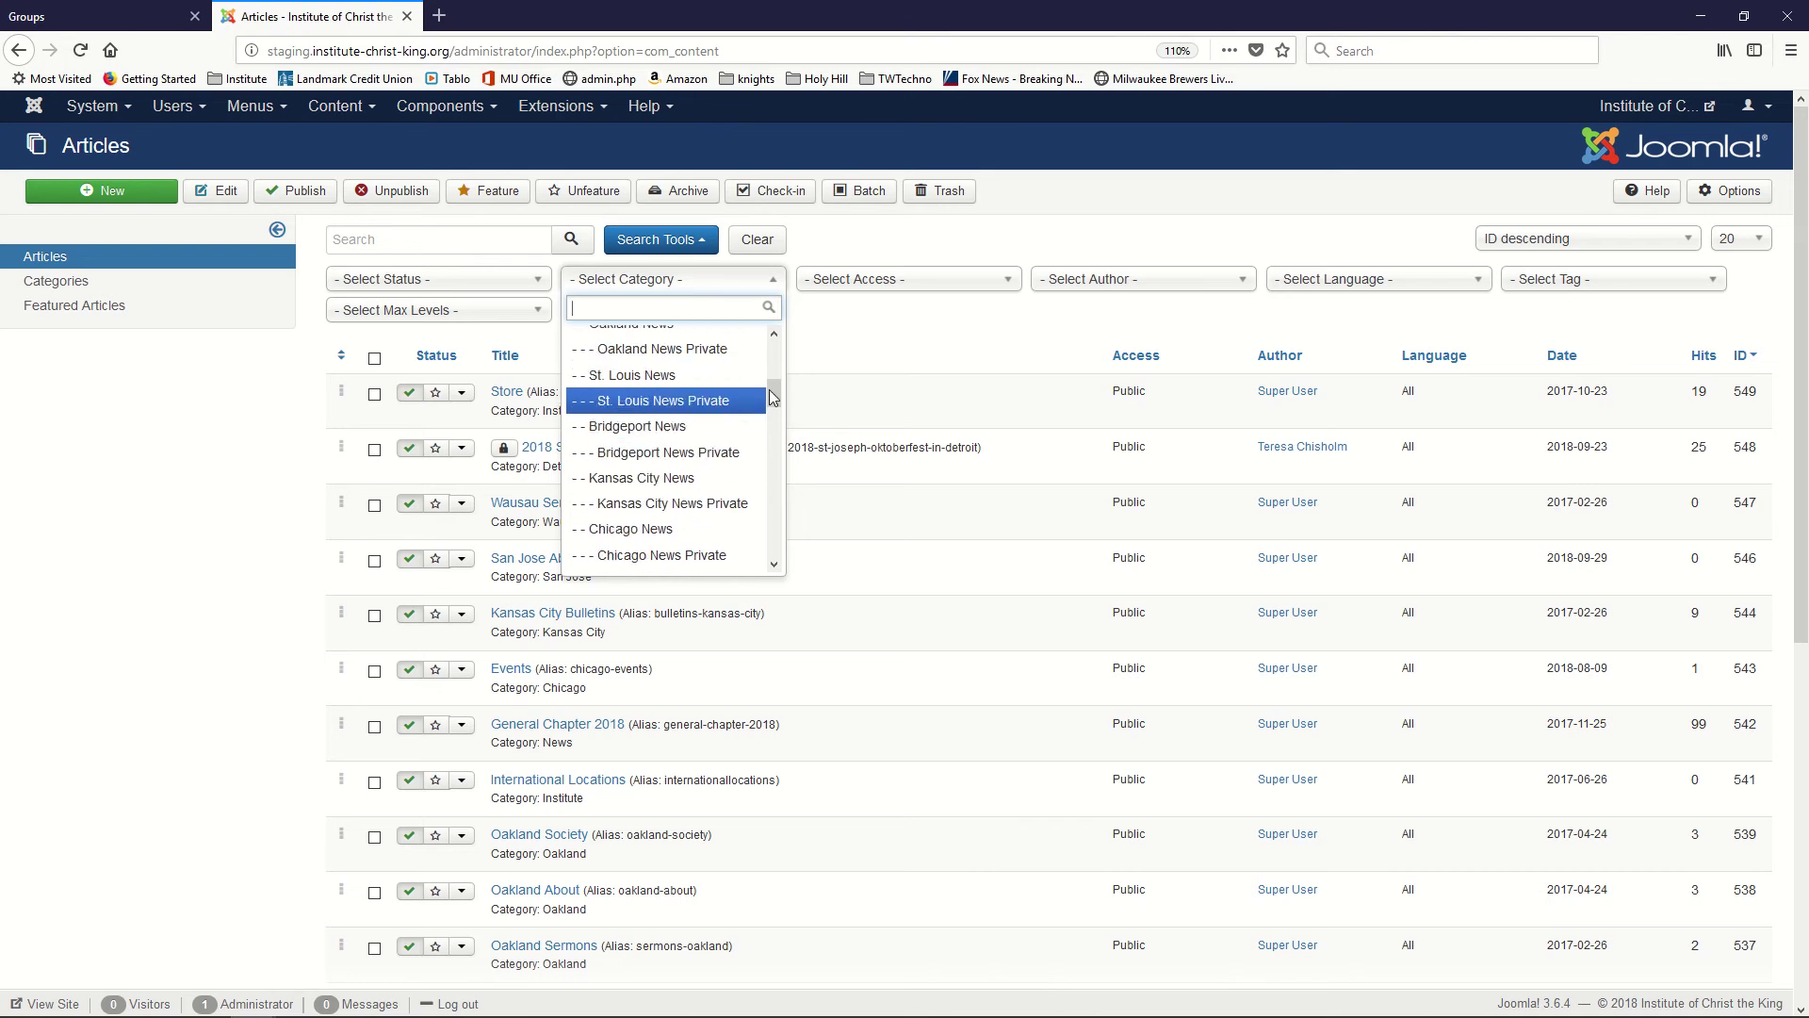
pyautogui.moveTo(772, 397); pyautogui.dragTo(773, 358)
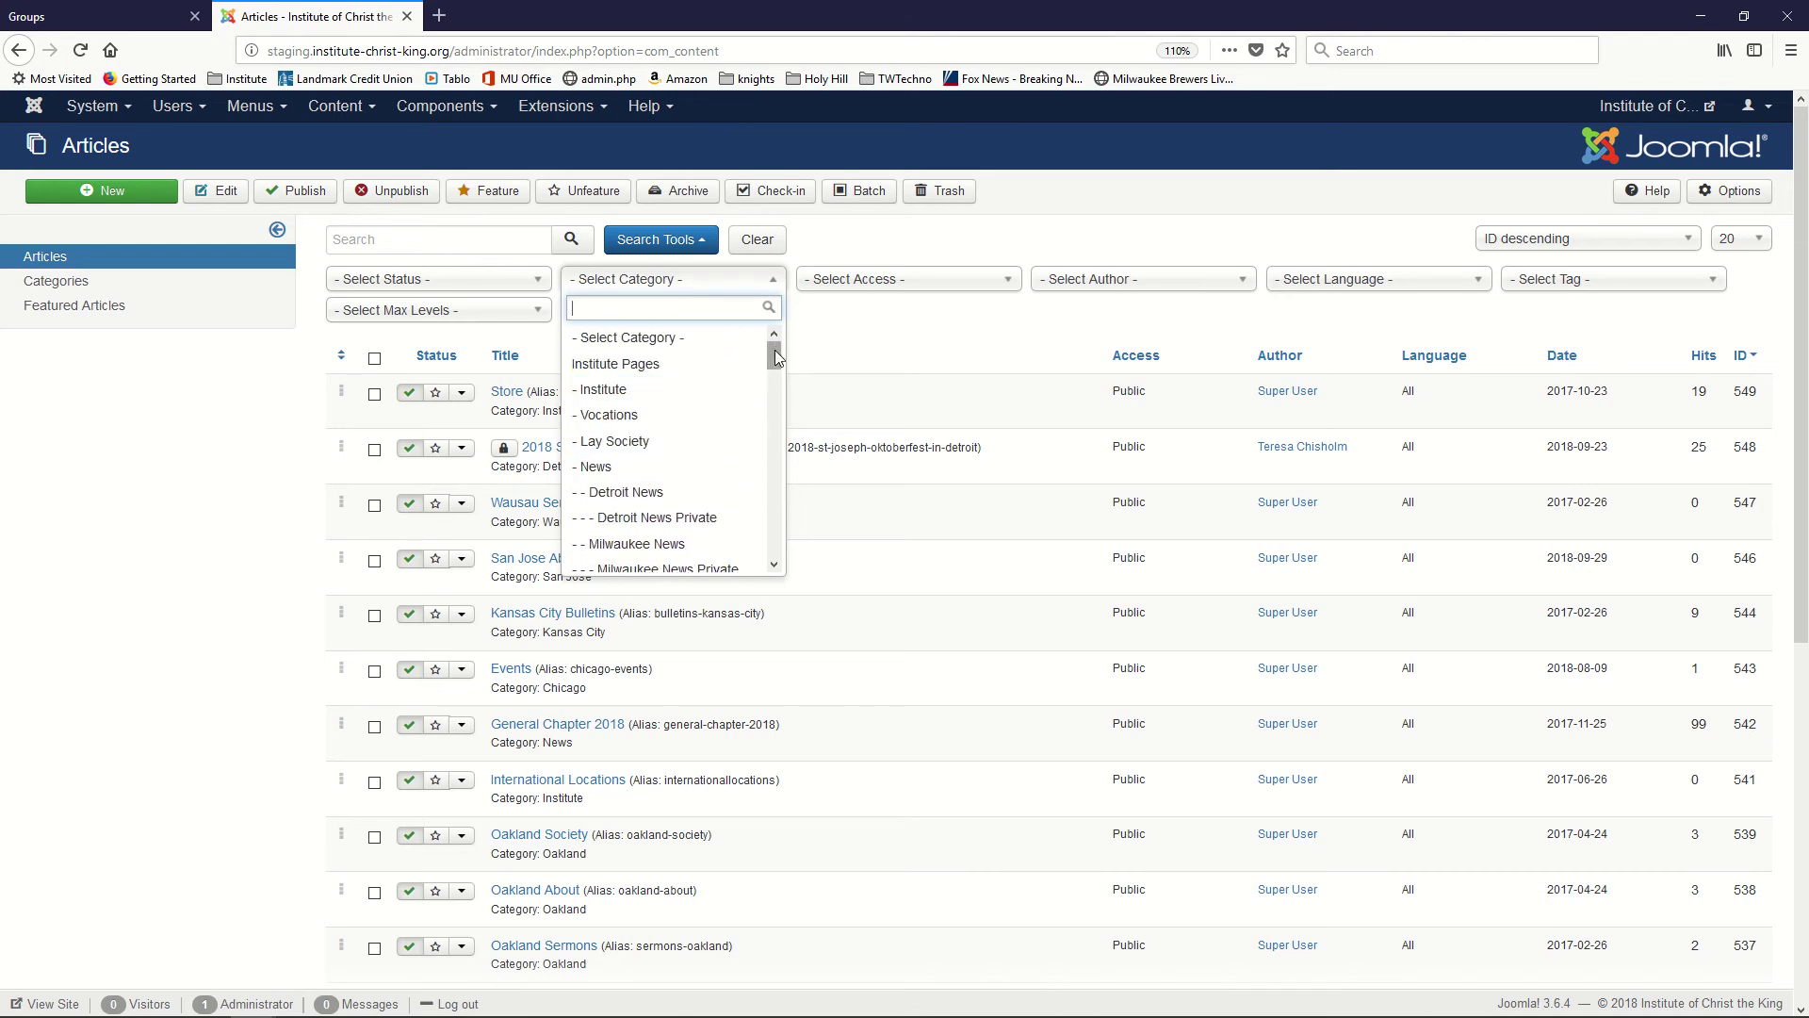
pyautogui.moveTo(775, 356); pyautogui.dragTo(790, 518)
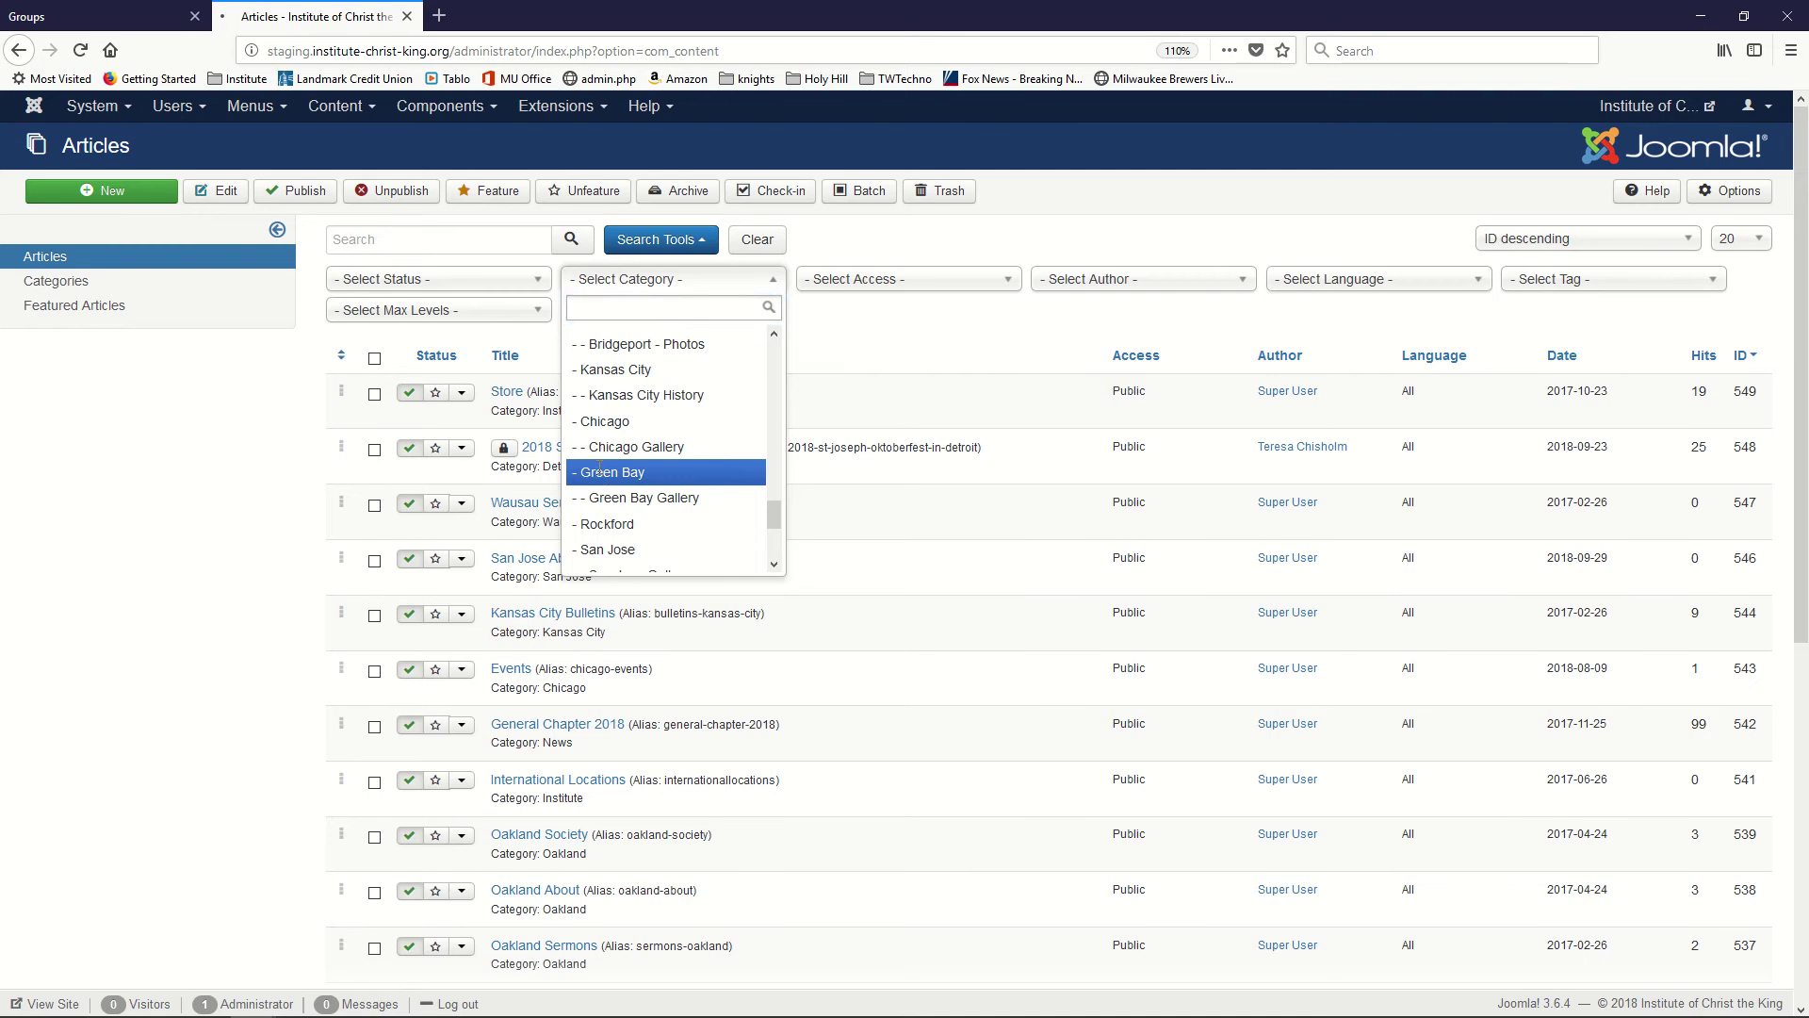
pyautogui.click(600, 473)
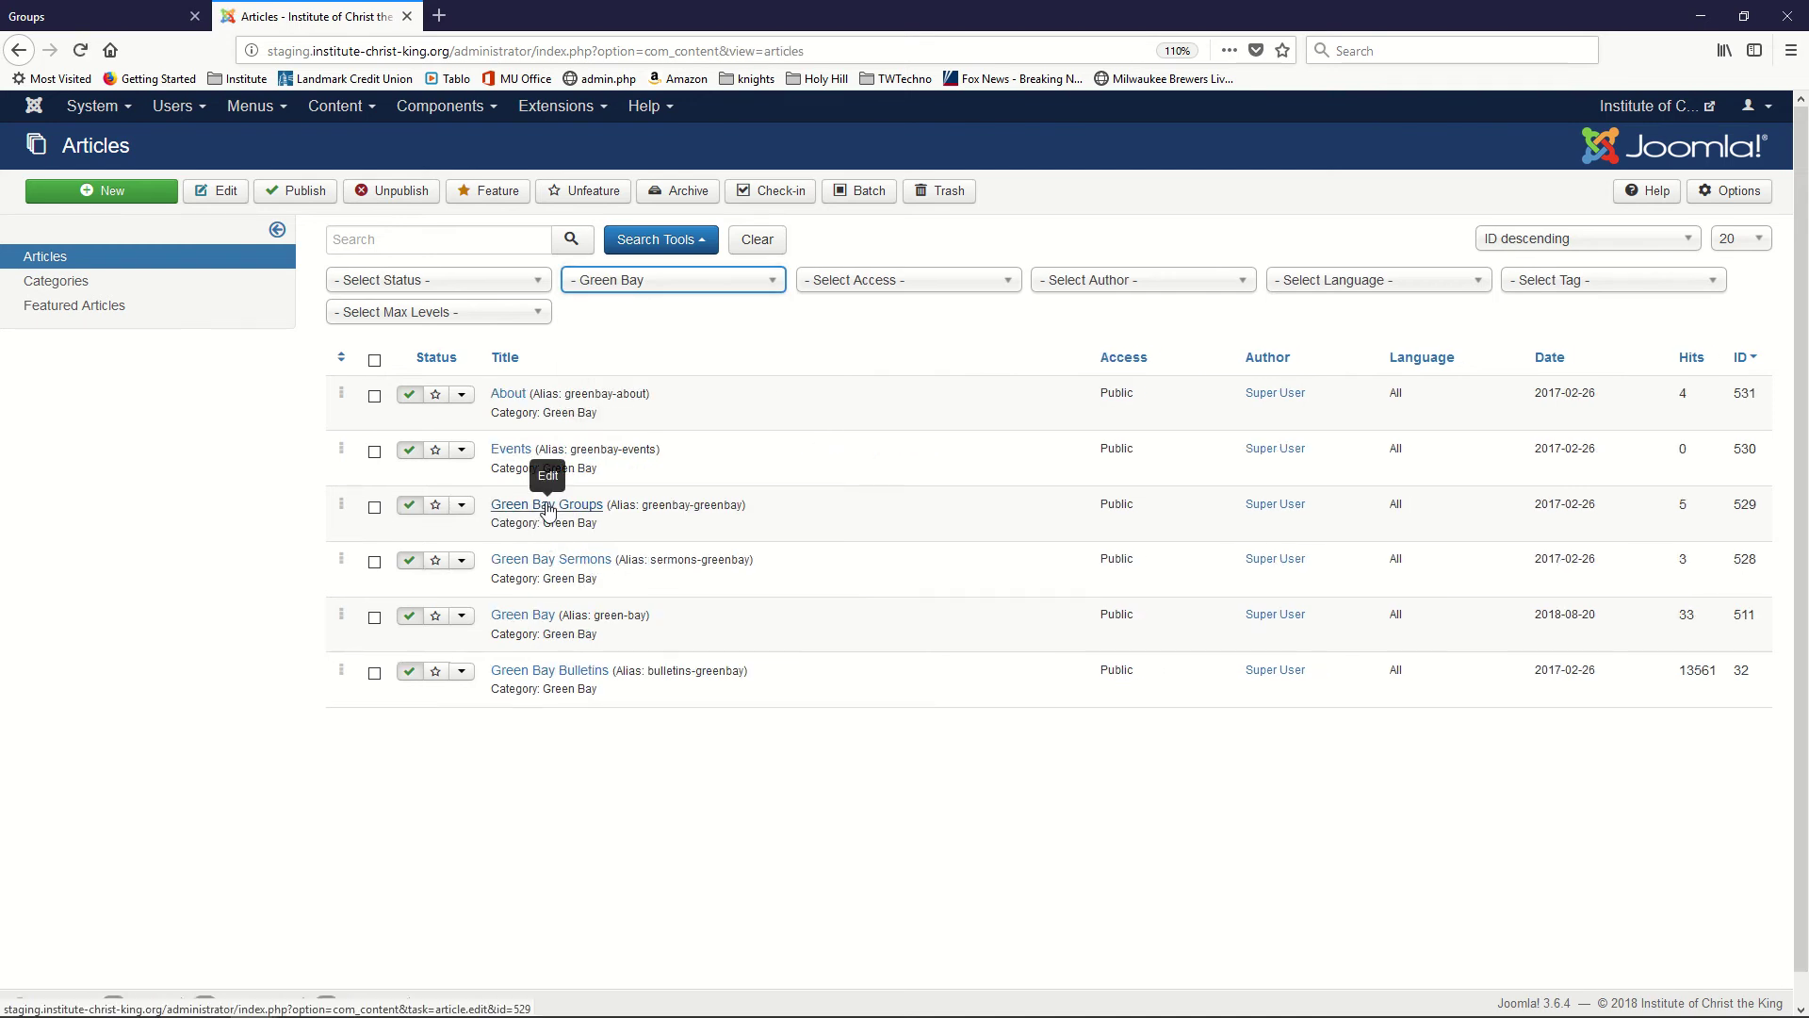
# Open the Green Bay Groups article for editing and compare its content with the public Groups page
pyautogui.click(549, 507)
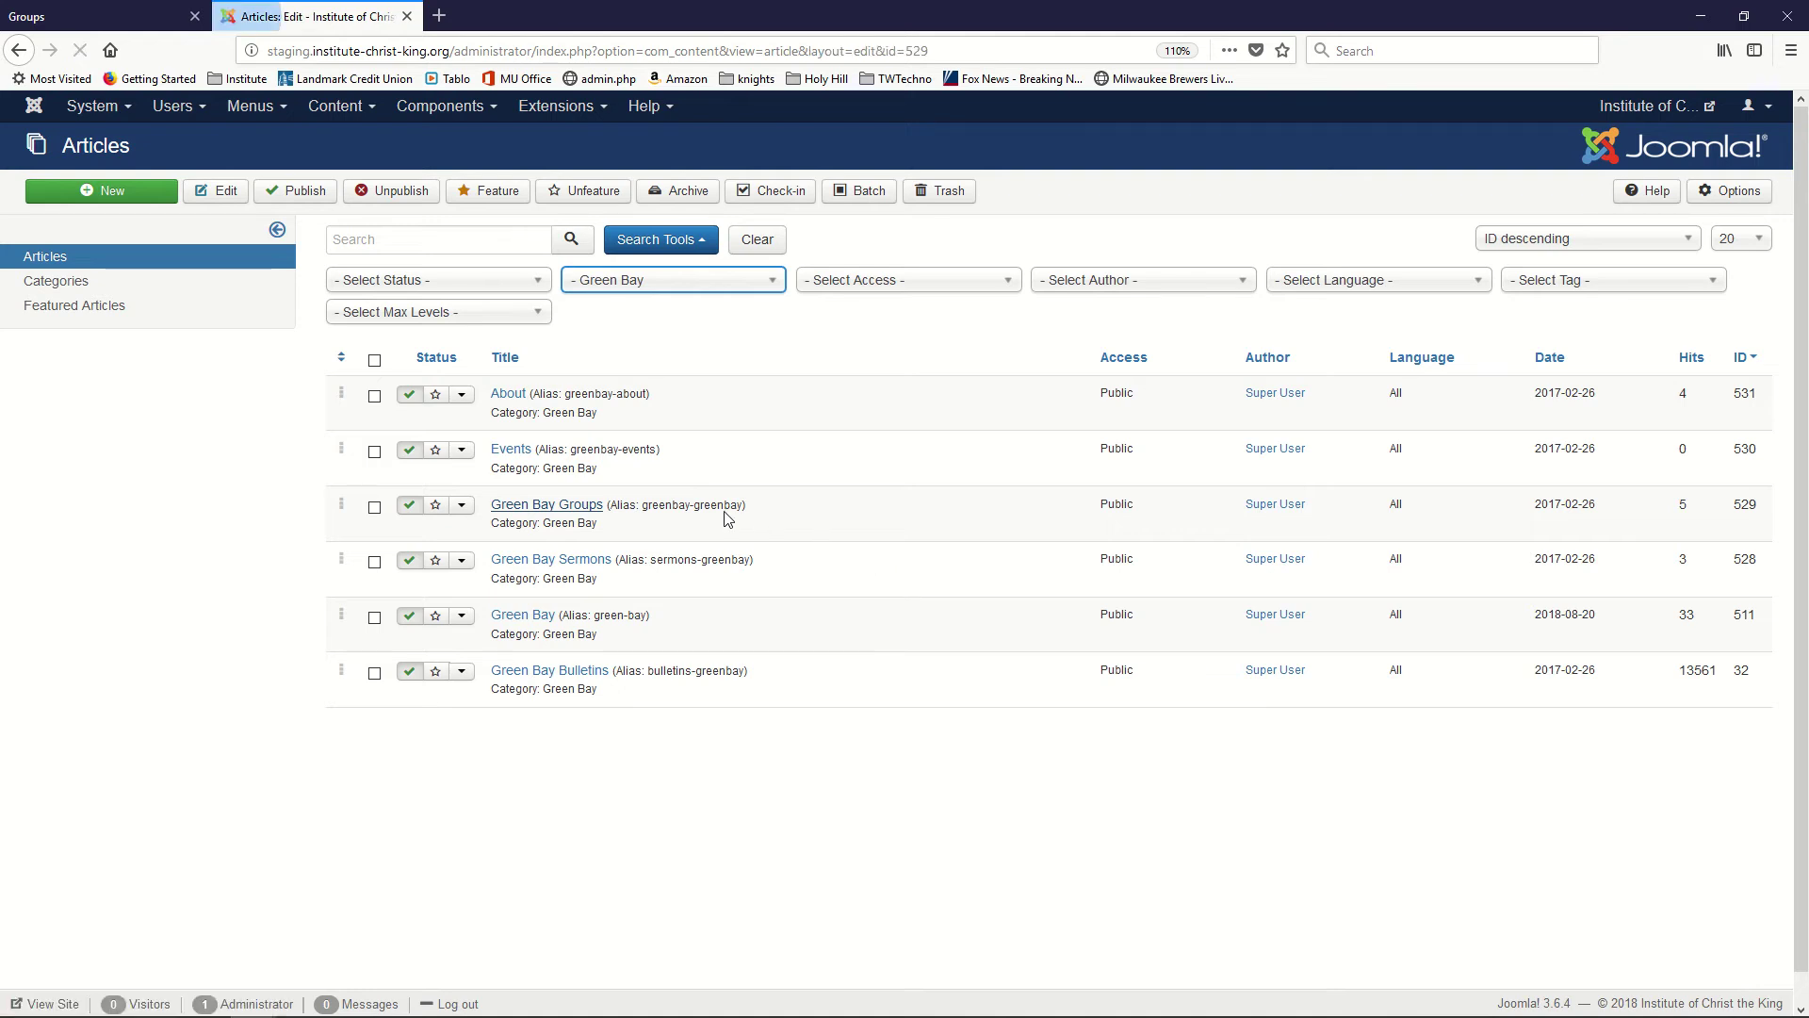
pyautogui.scroll(-2, 904, 603)
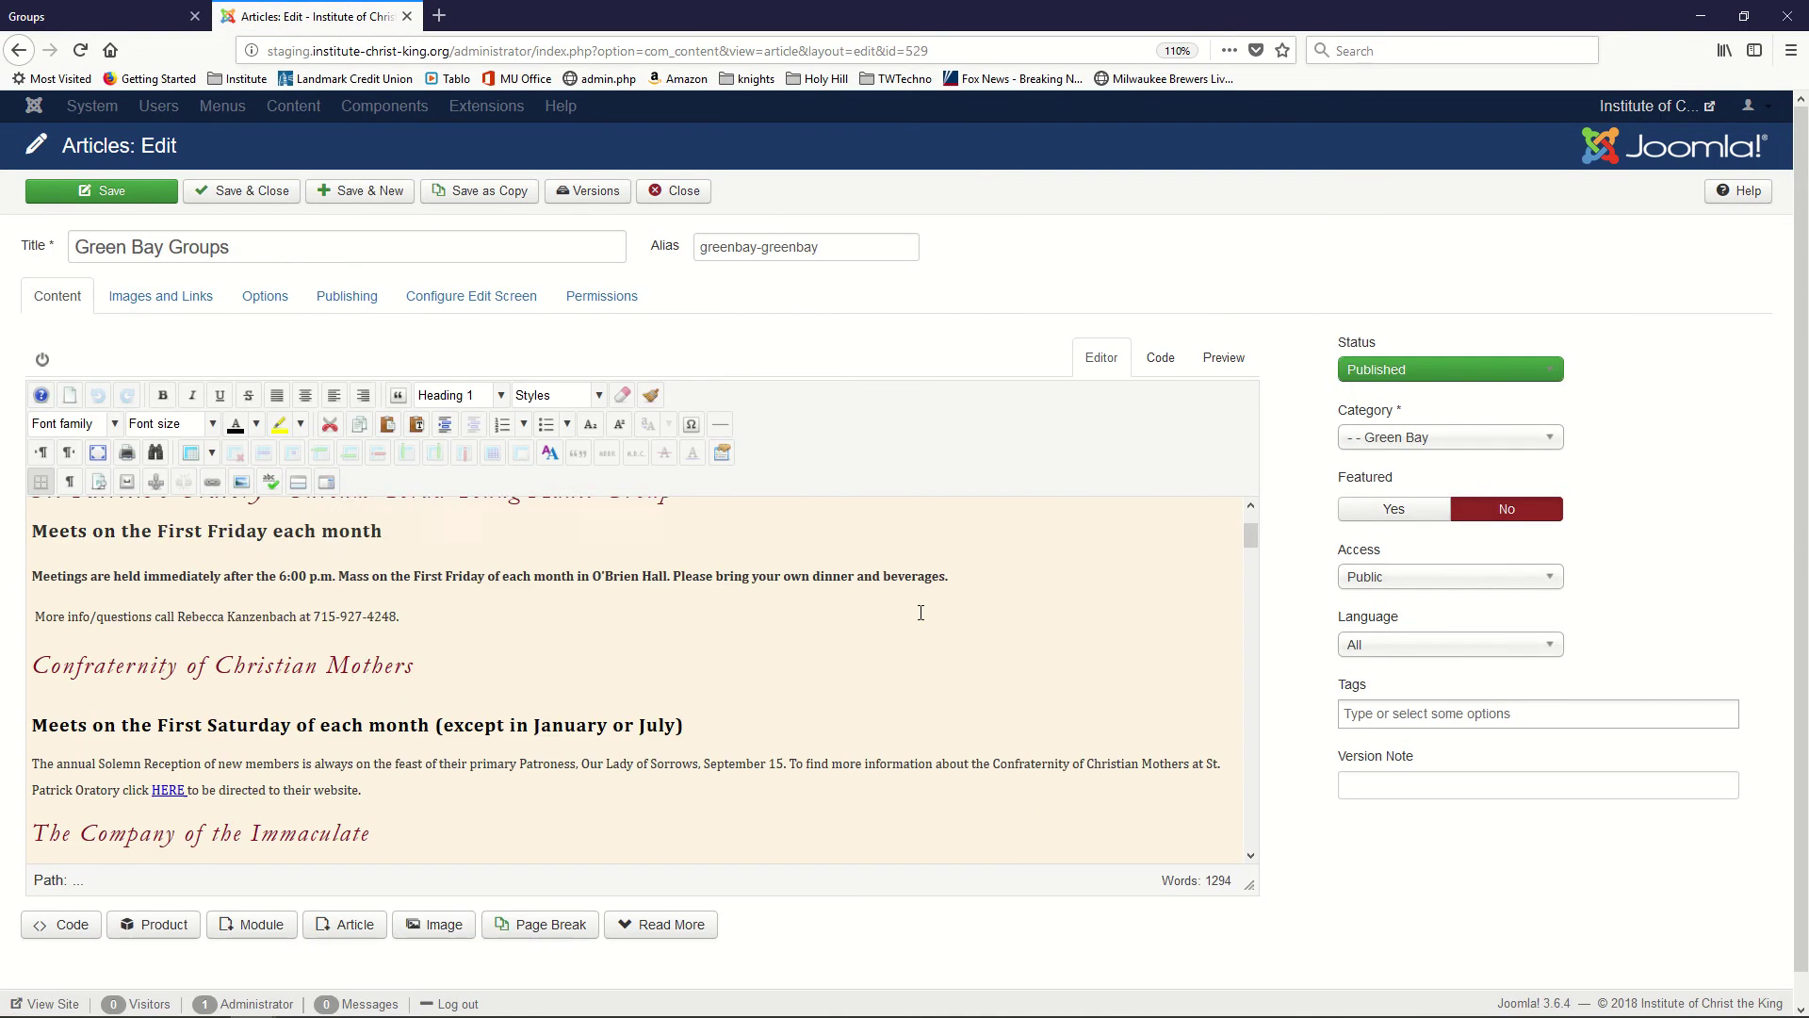
pyautogui.scroll(3, 920, 612)
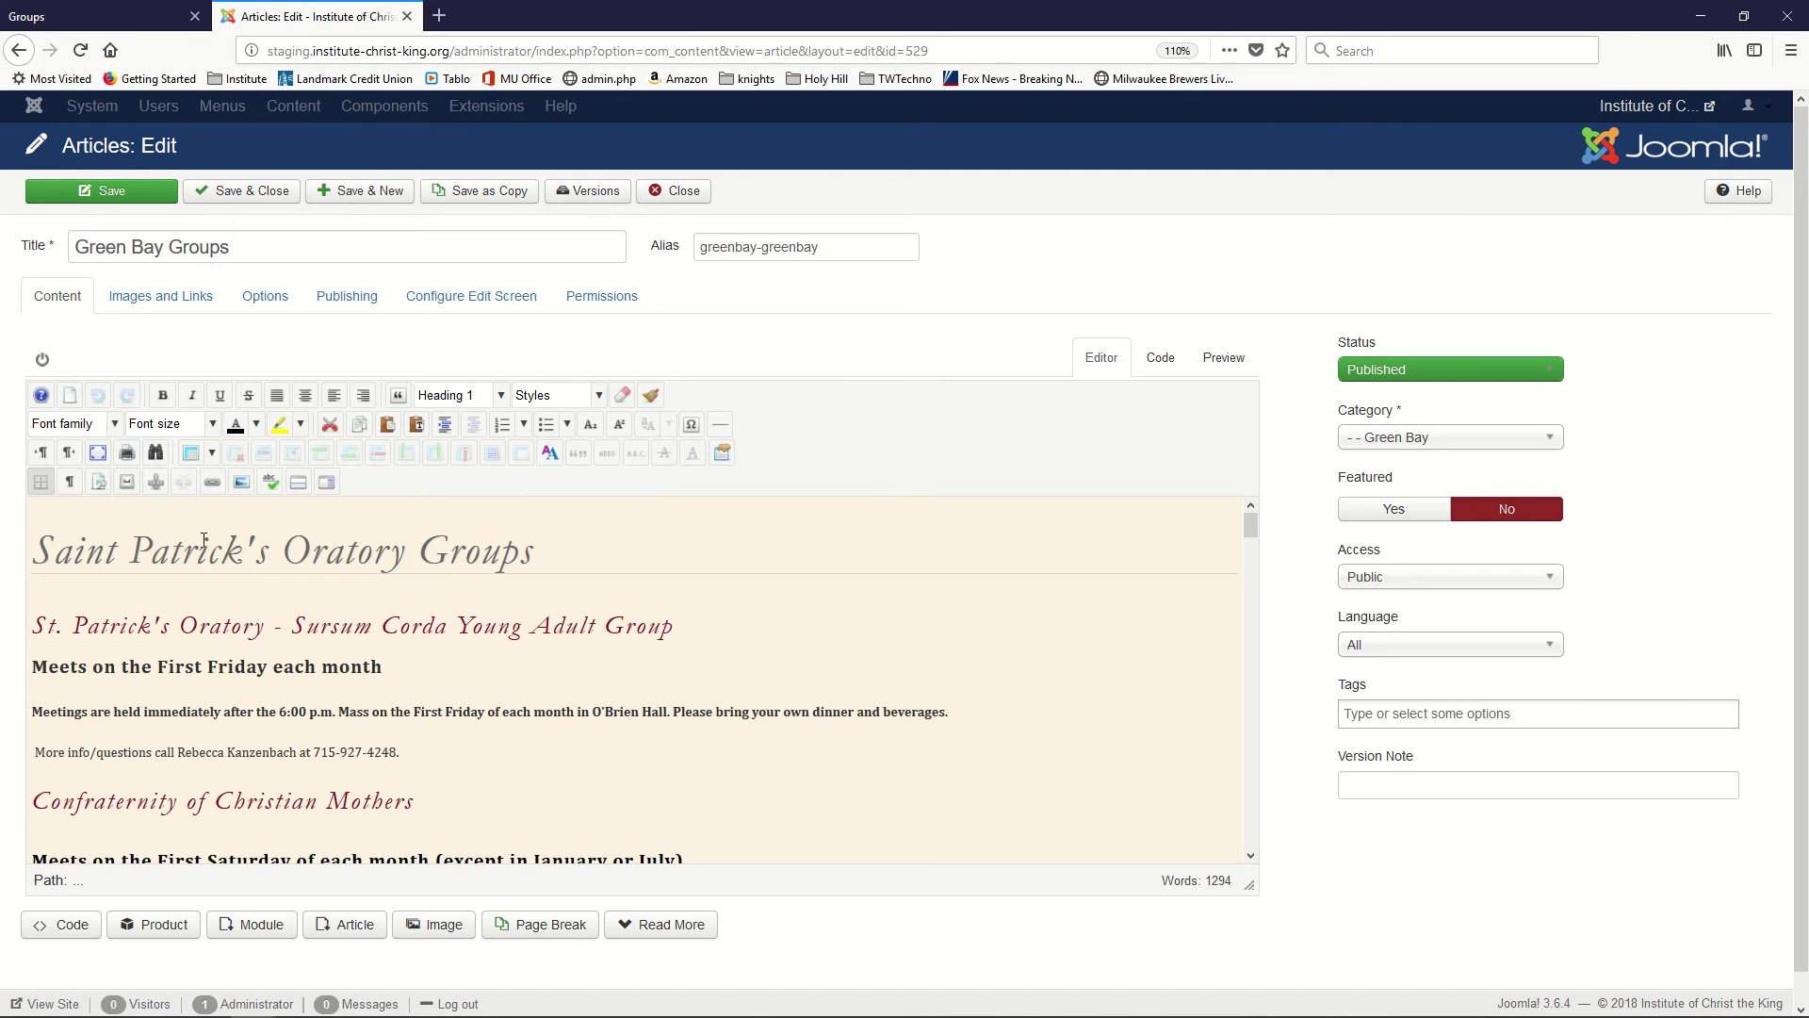
pyautogui.hotkey('ctrl', 'pageup')
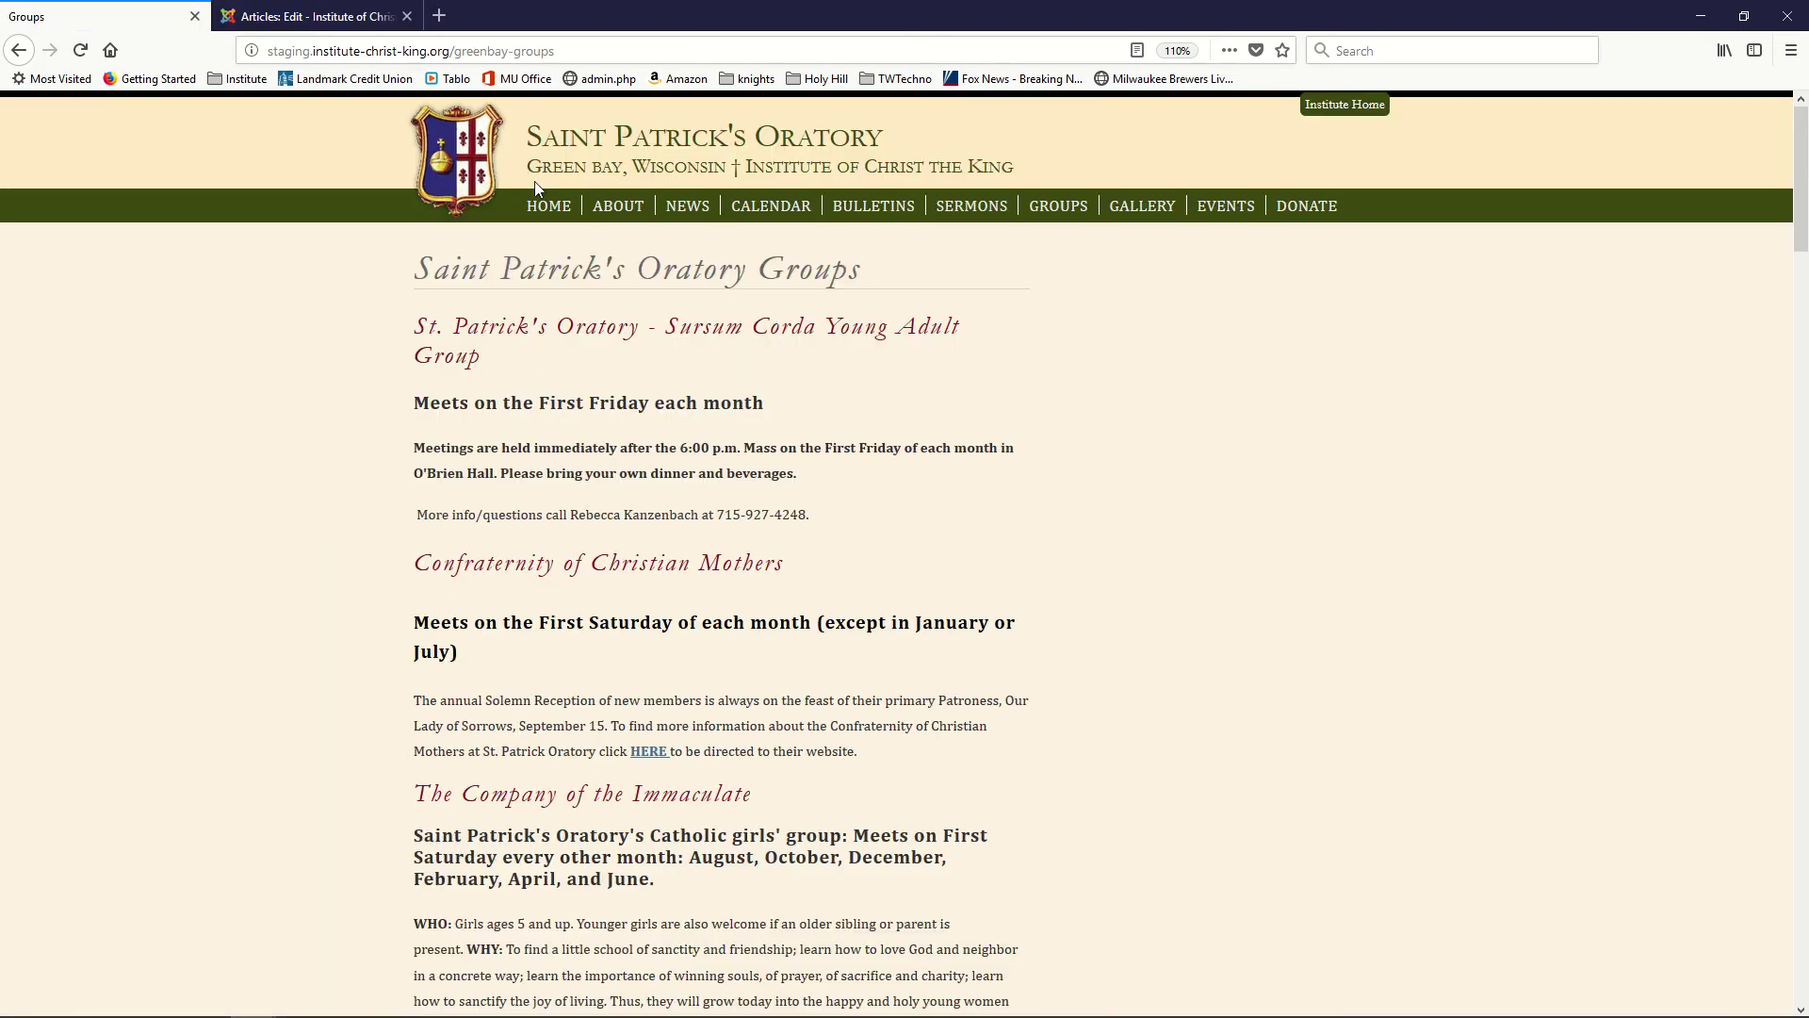
pyautogui.hotkey('ctrl', 'pagedown')
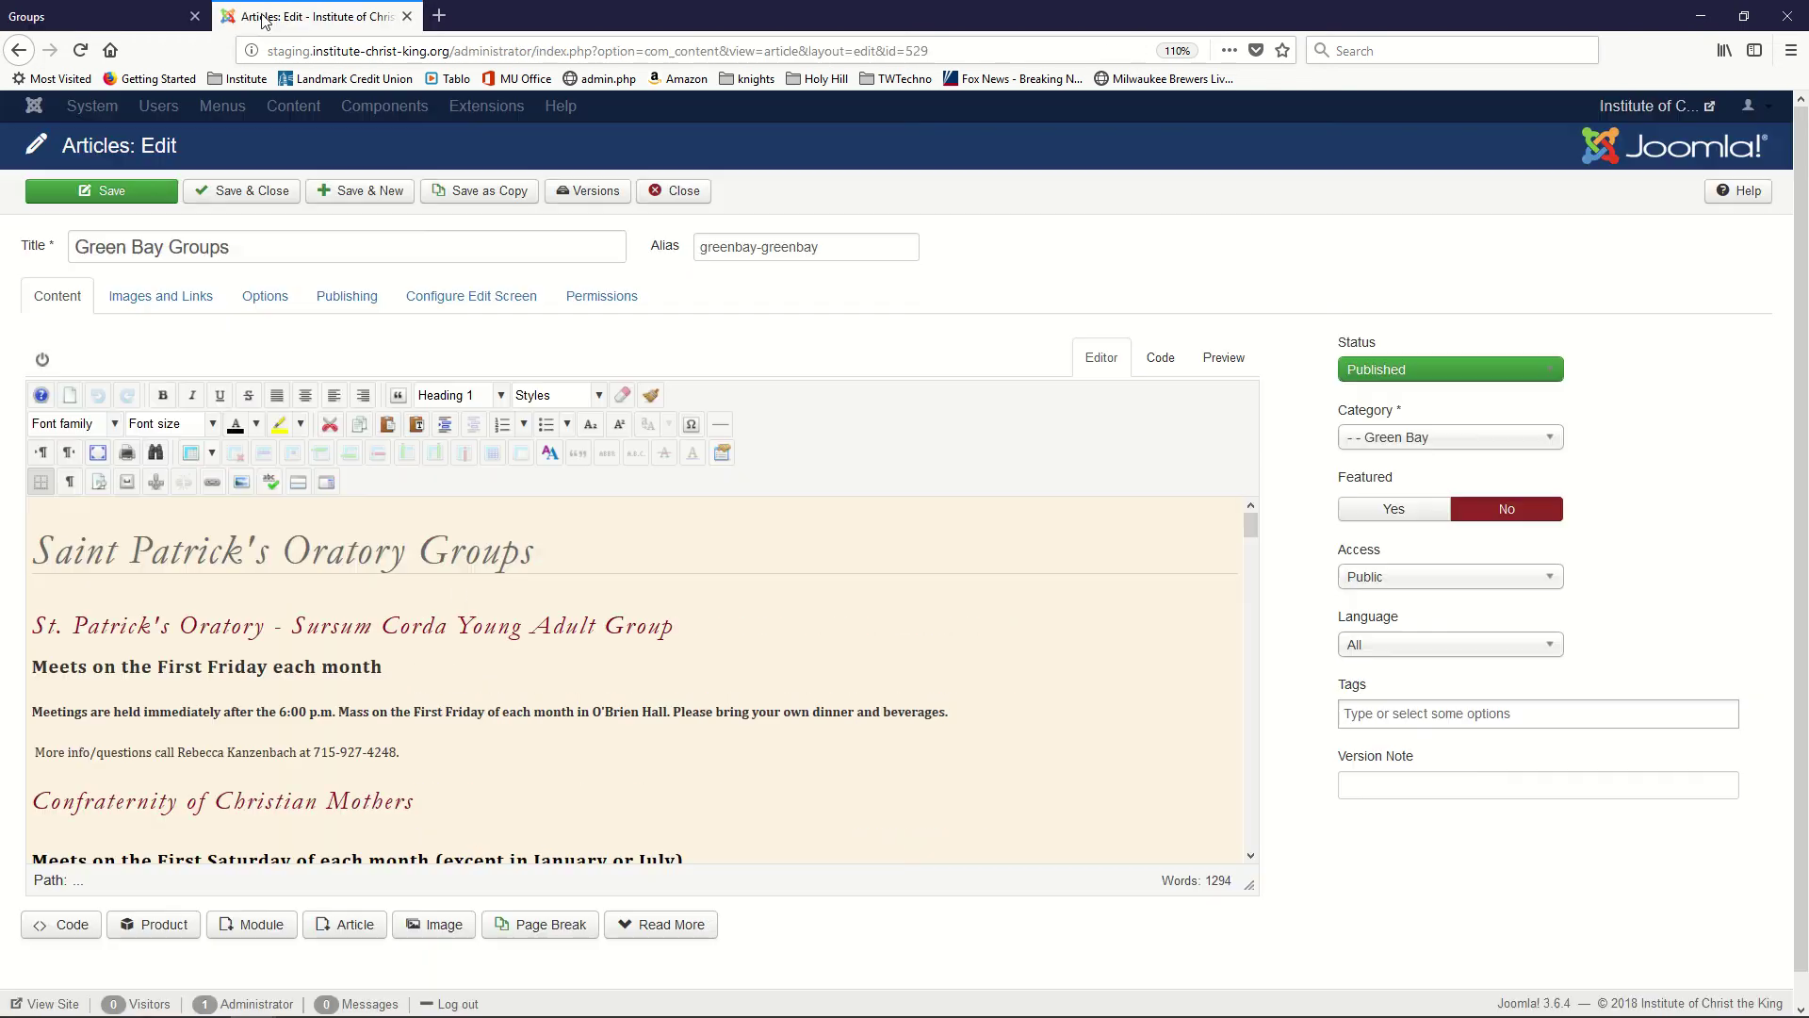
pyautogui.scroll(-2, 375, 726)
pyautogui.scroll(2, 383, 718)
# Change the format of the "Saint Patrick's Oratory Groups" title to Paragraph
pyautogui.click(348, 555)
pyautogui.moveTo(537, 553); pyautogui.dragTo(49, 517)
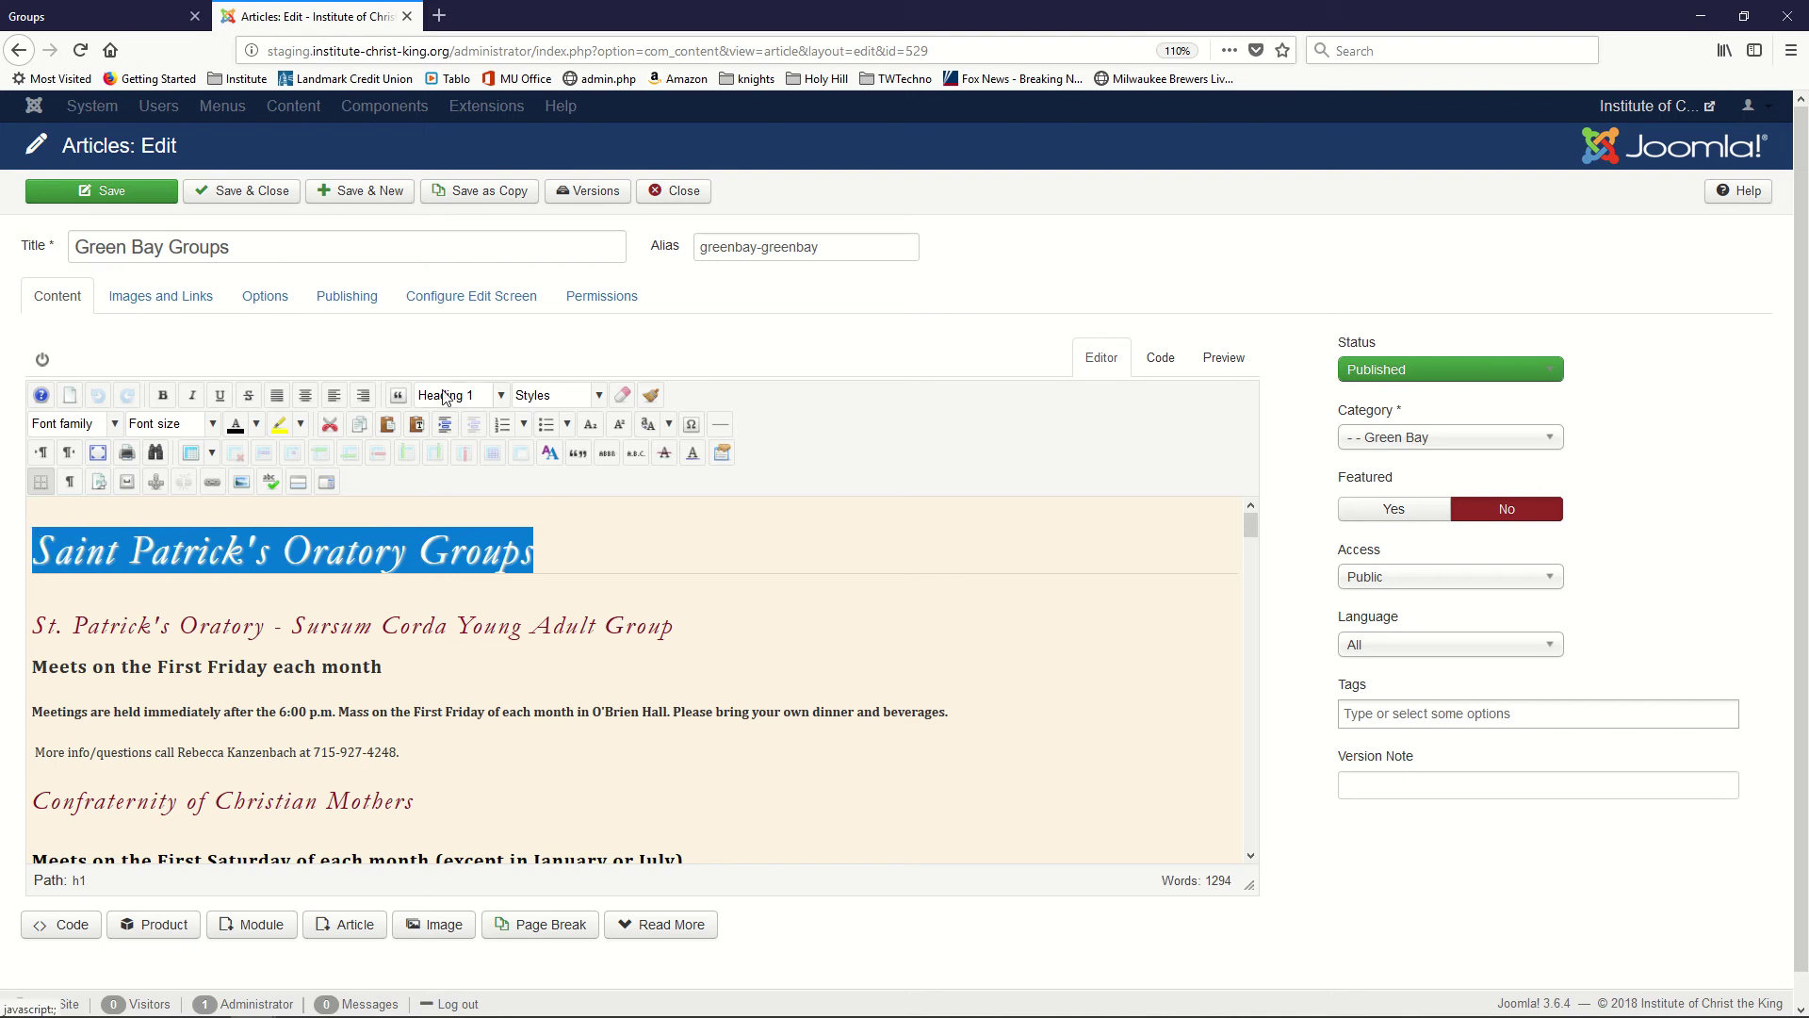
pyautogui.click(501, 397)
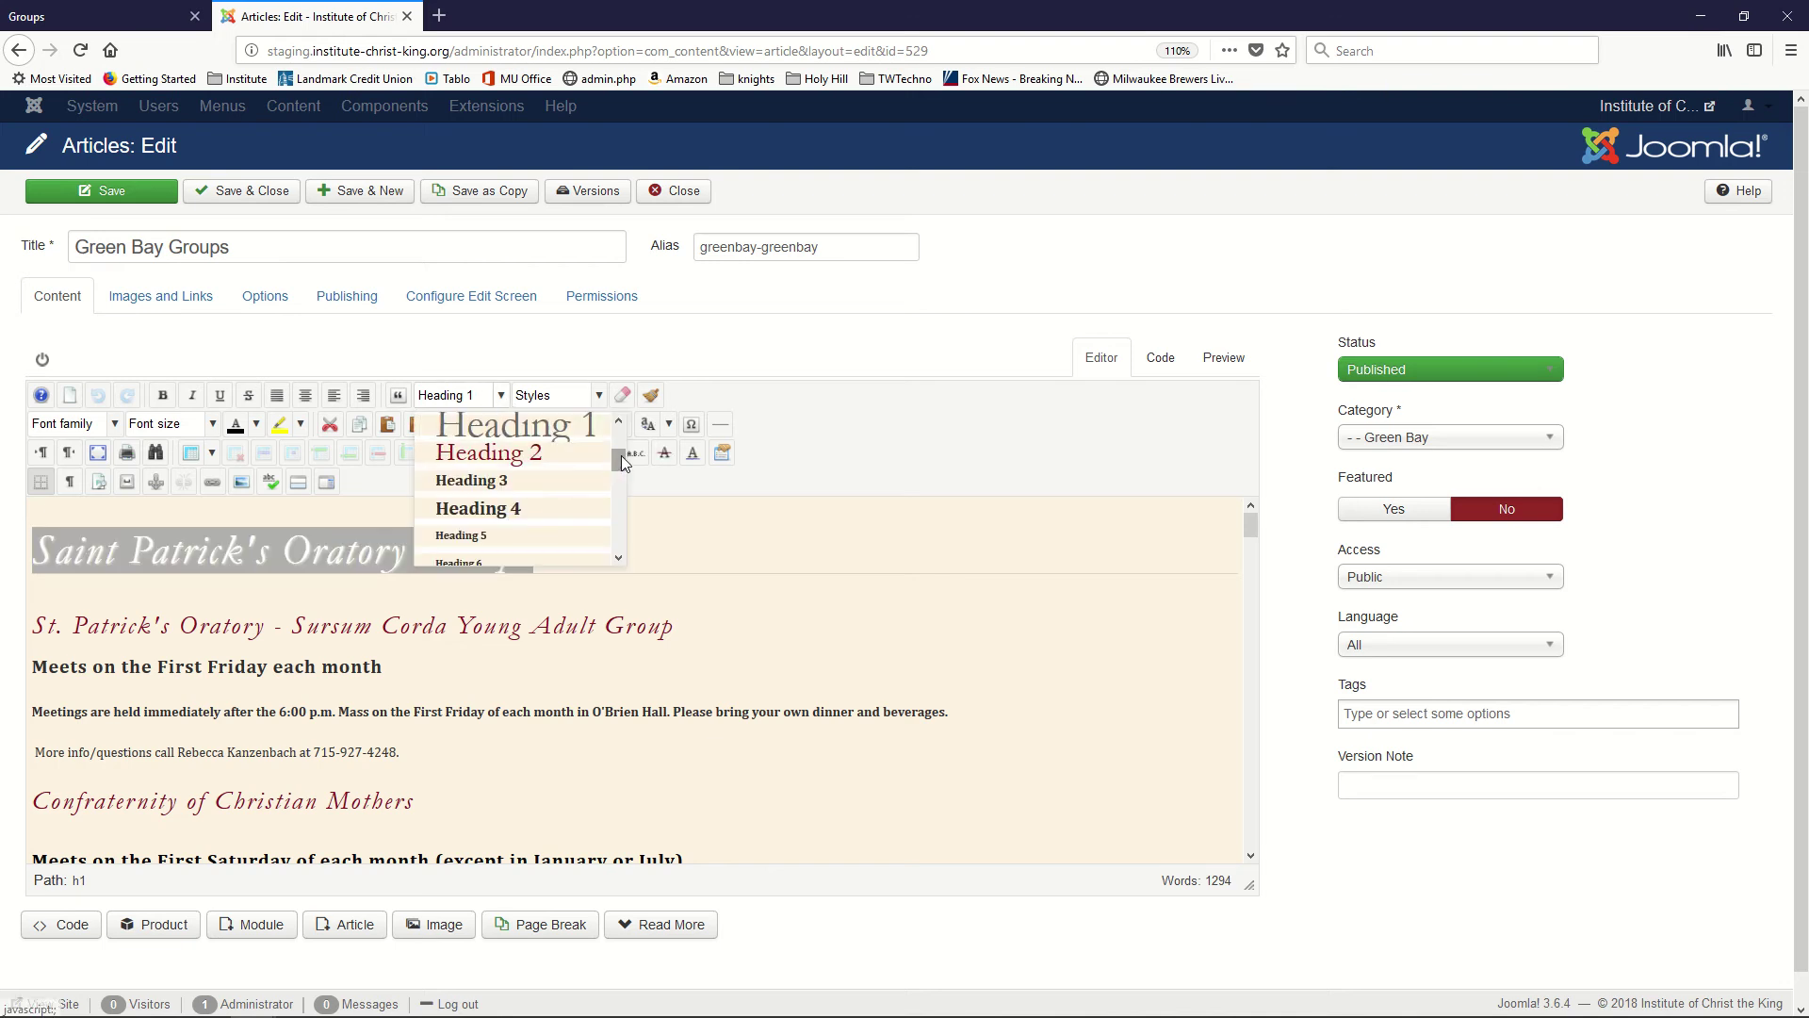
pyautogui.scroll(1, 620, 457)
pyautogui.scroll(3, 618, 453)
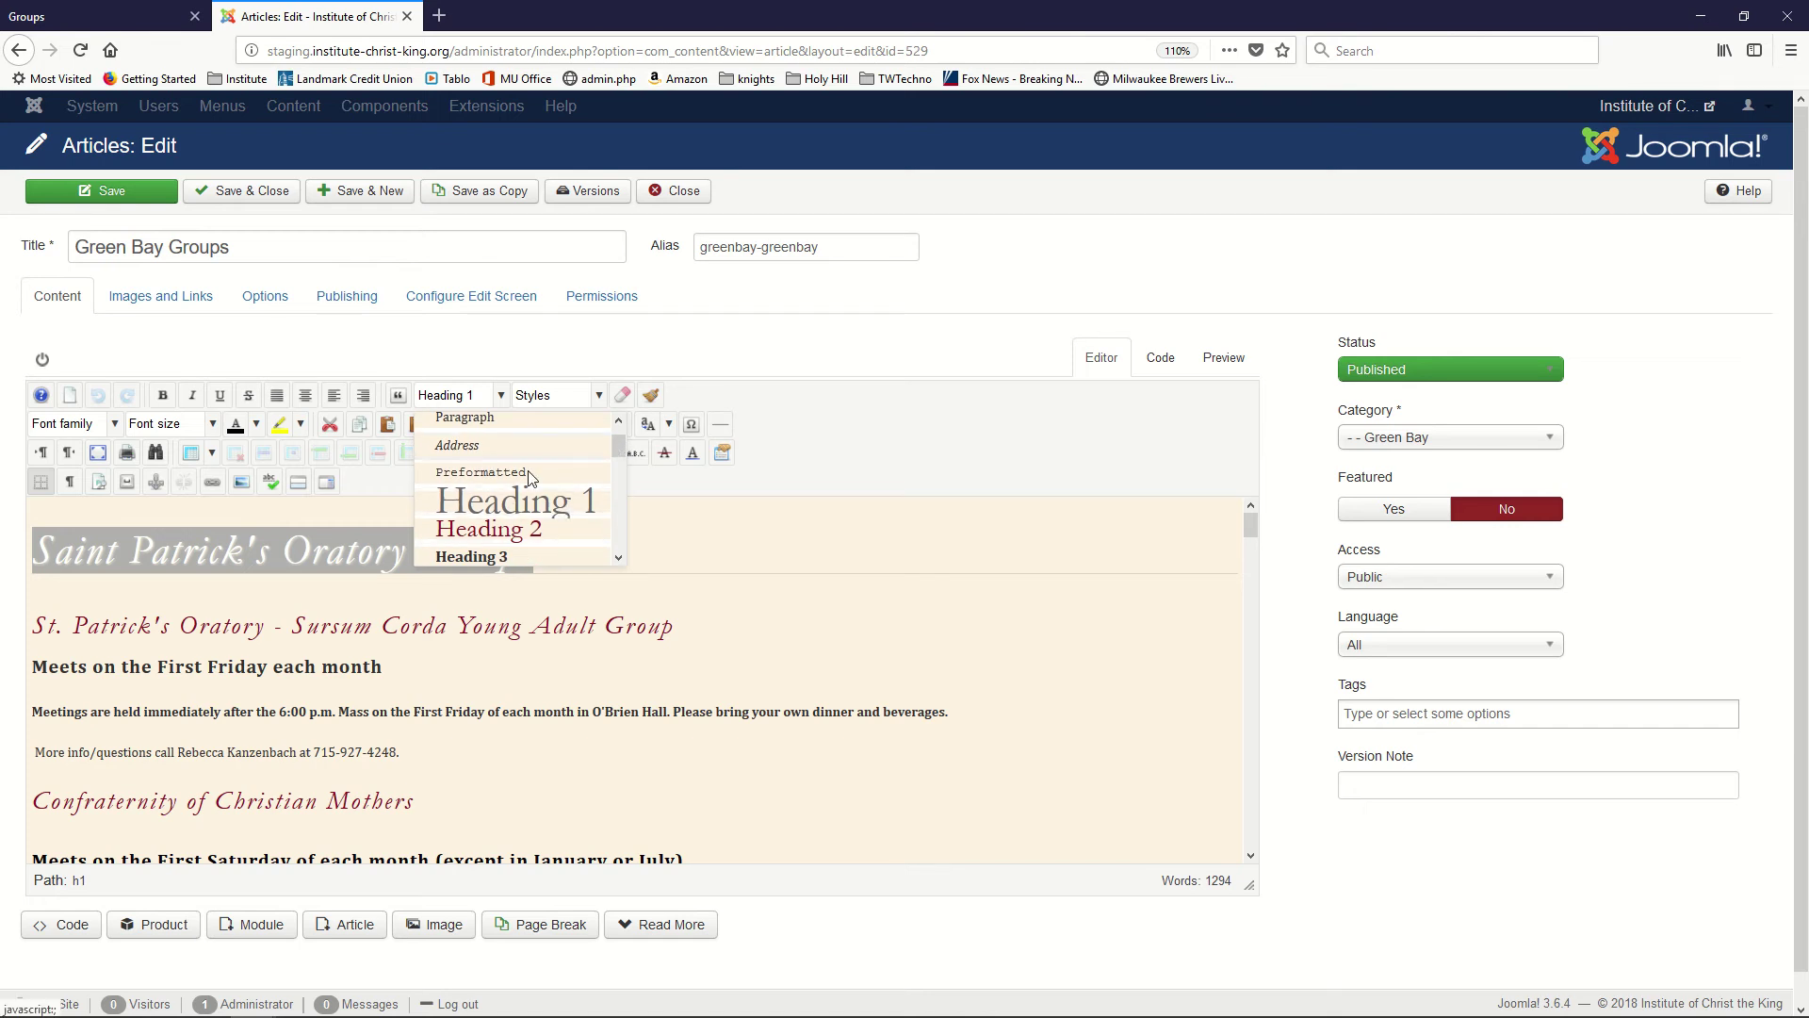
pyautogui.scroll(1, 613, 445)
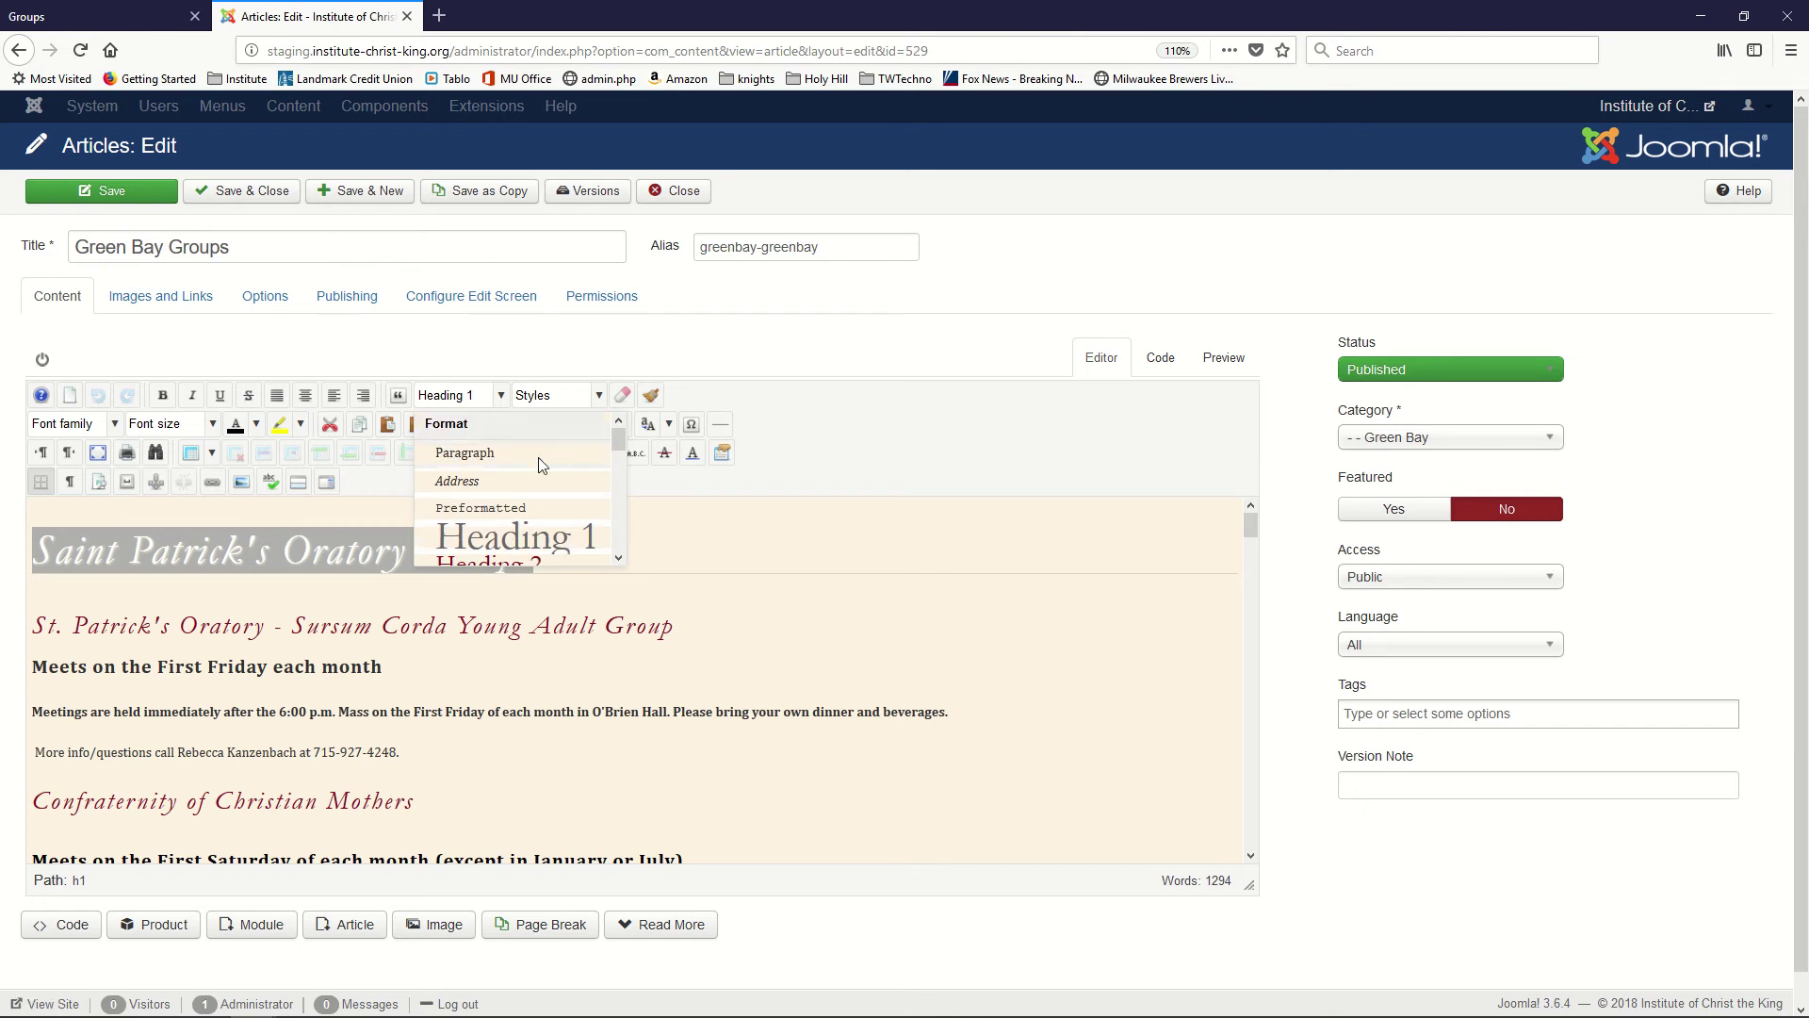
pyautogui.click(477, 455)
pyautogui.click(114, 529)
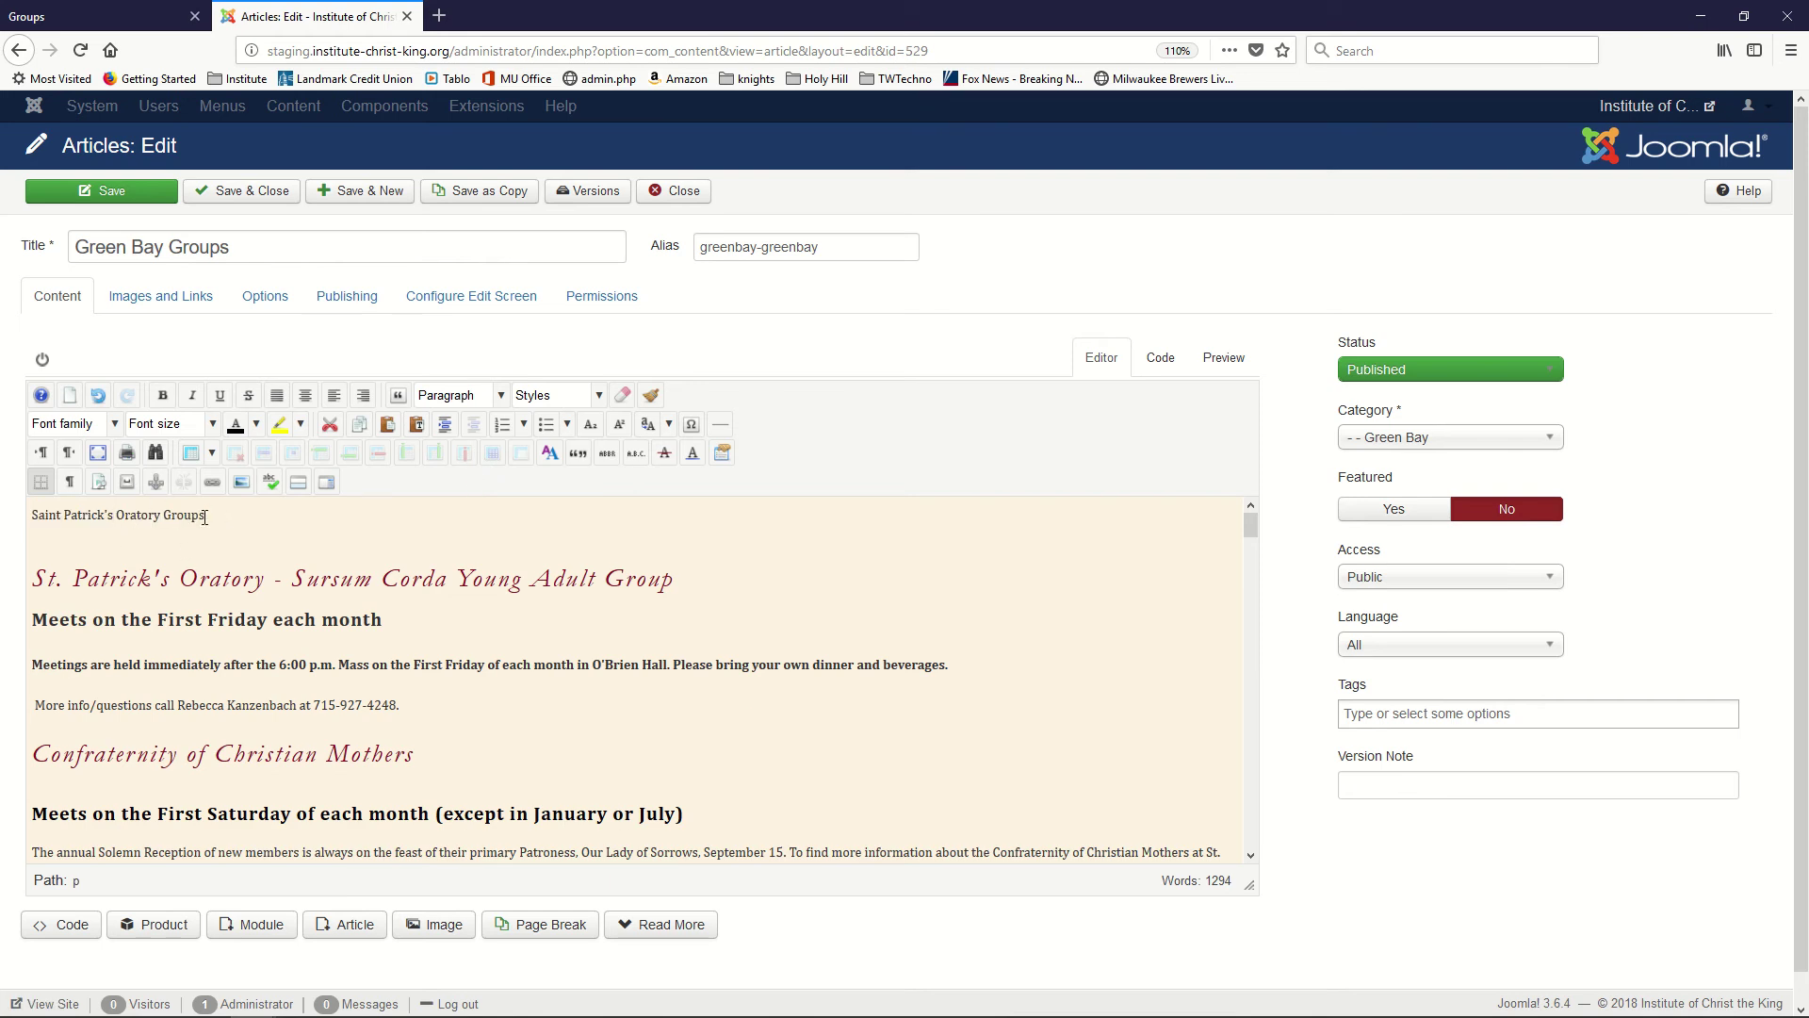
# Set the "Saint Patrick's Oratory Groups" title back to Heading 1
pyautogui.moveTo(206, 516); pyautogui.dragTo(23, 514)
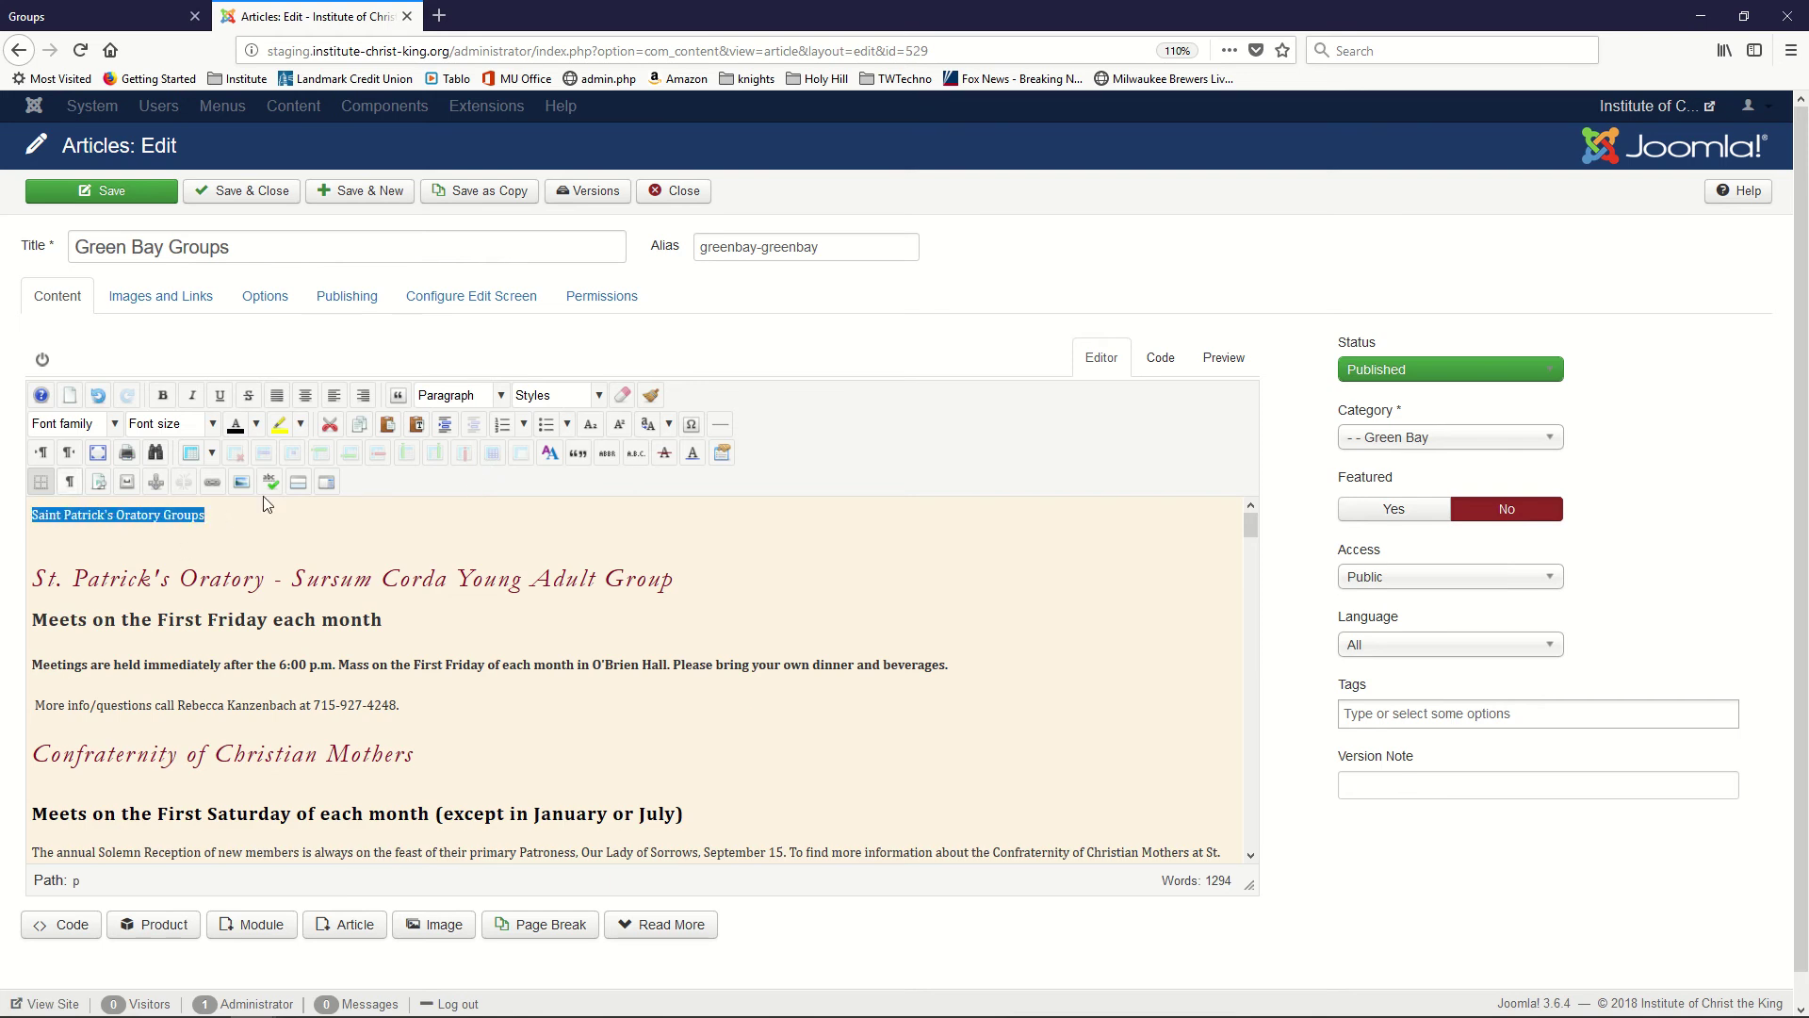
pyautogui.click(500, 395)
pyautogui.click(552, 513)
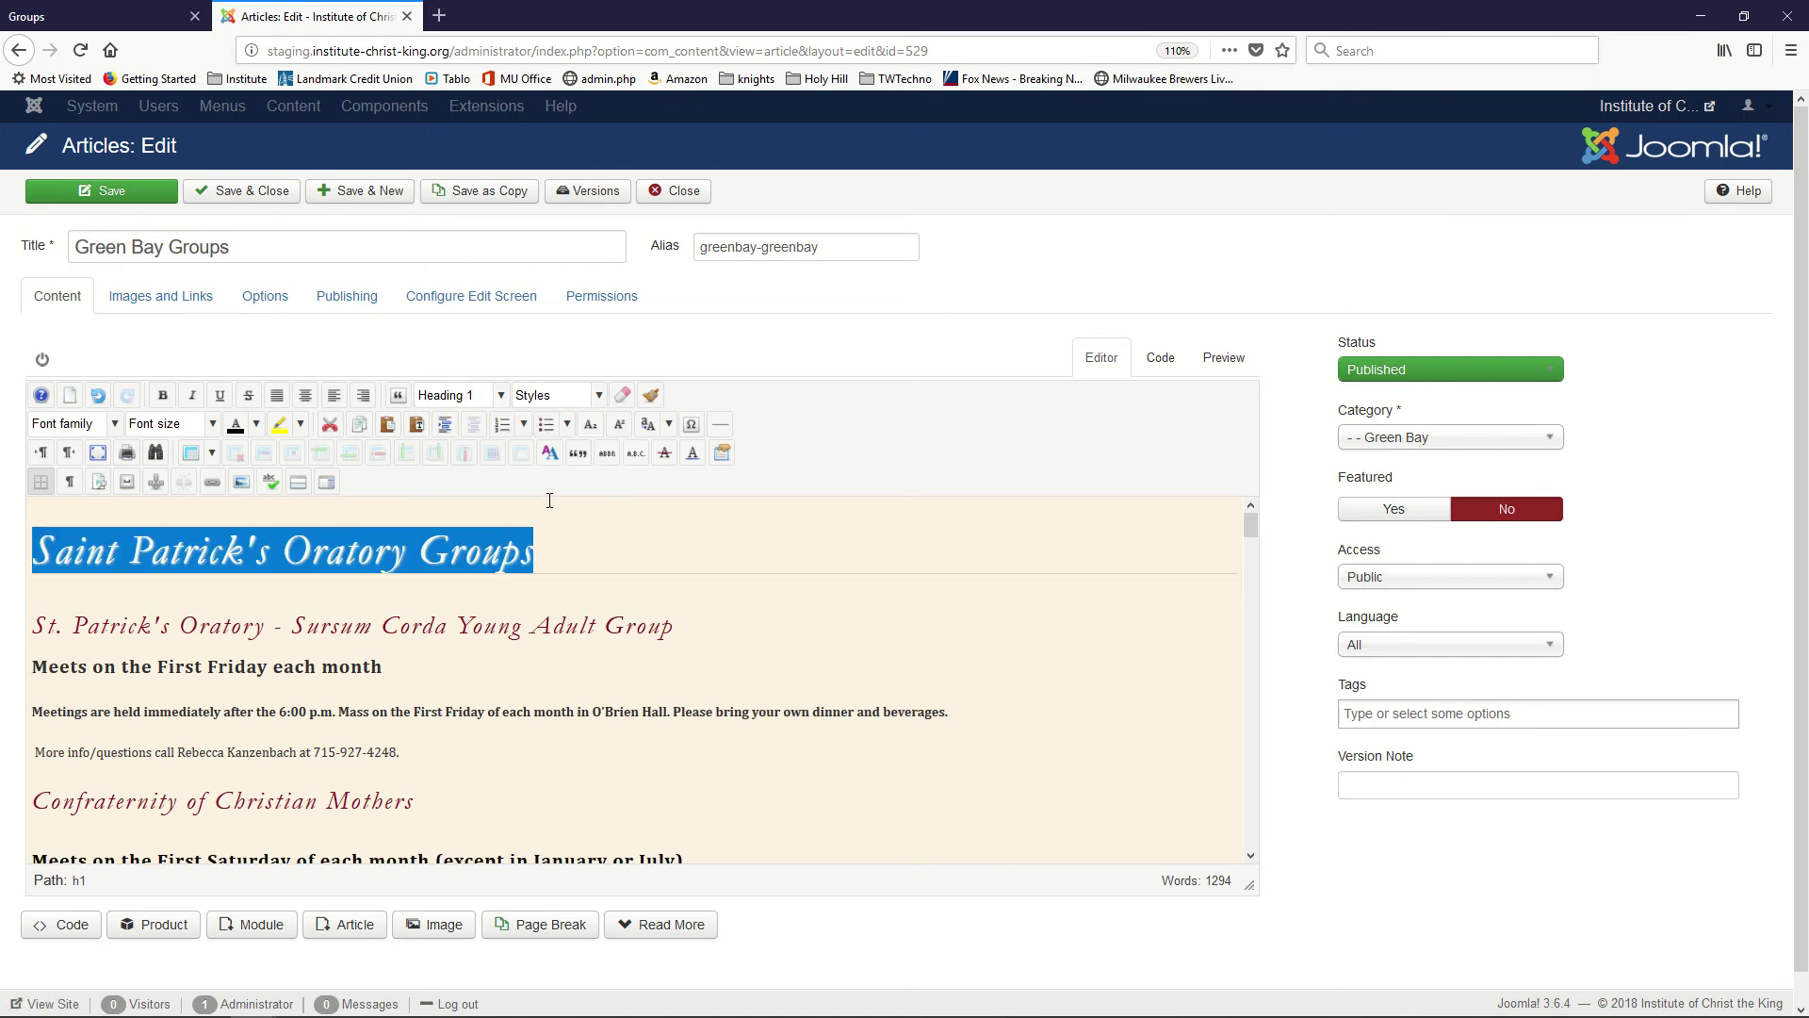
pyautogui.click(623, 549)
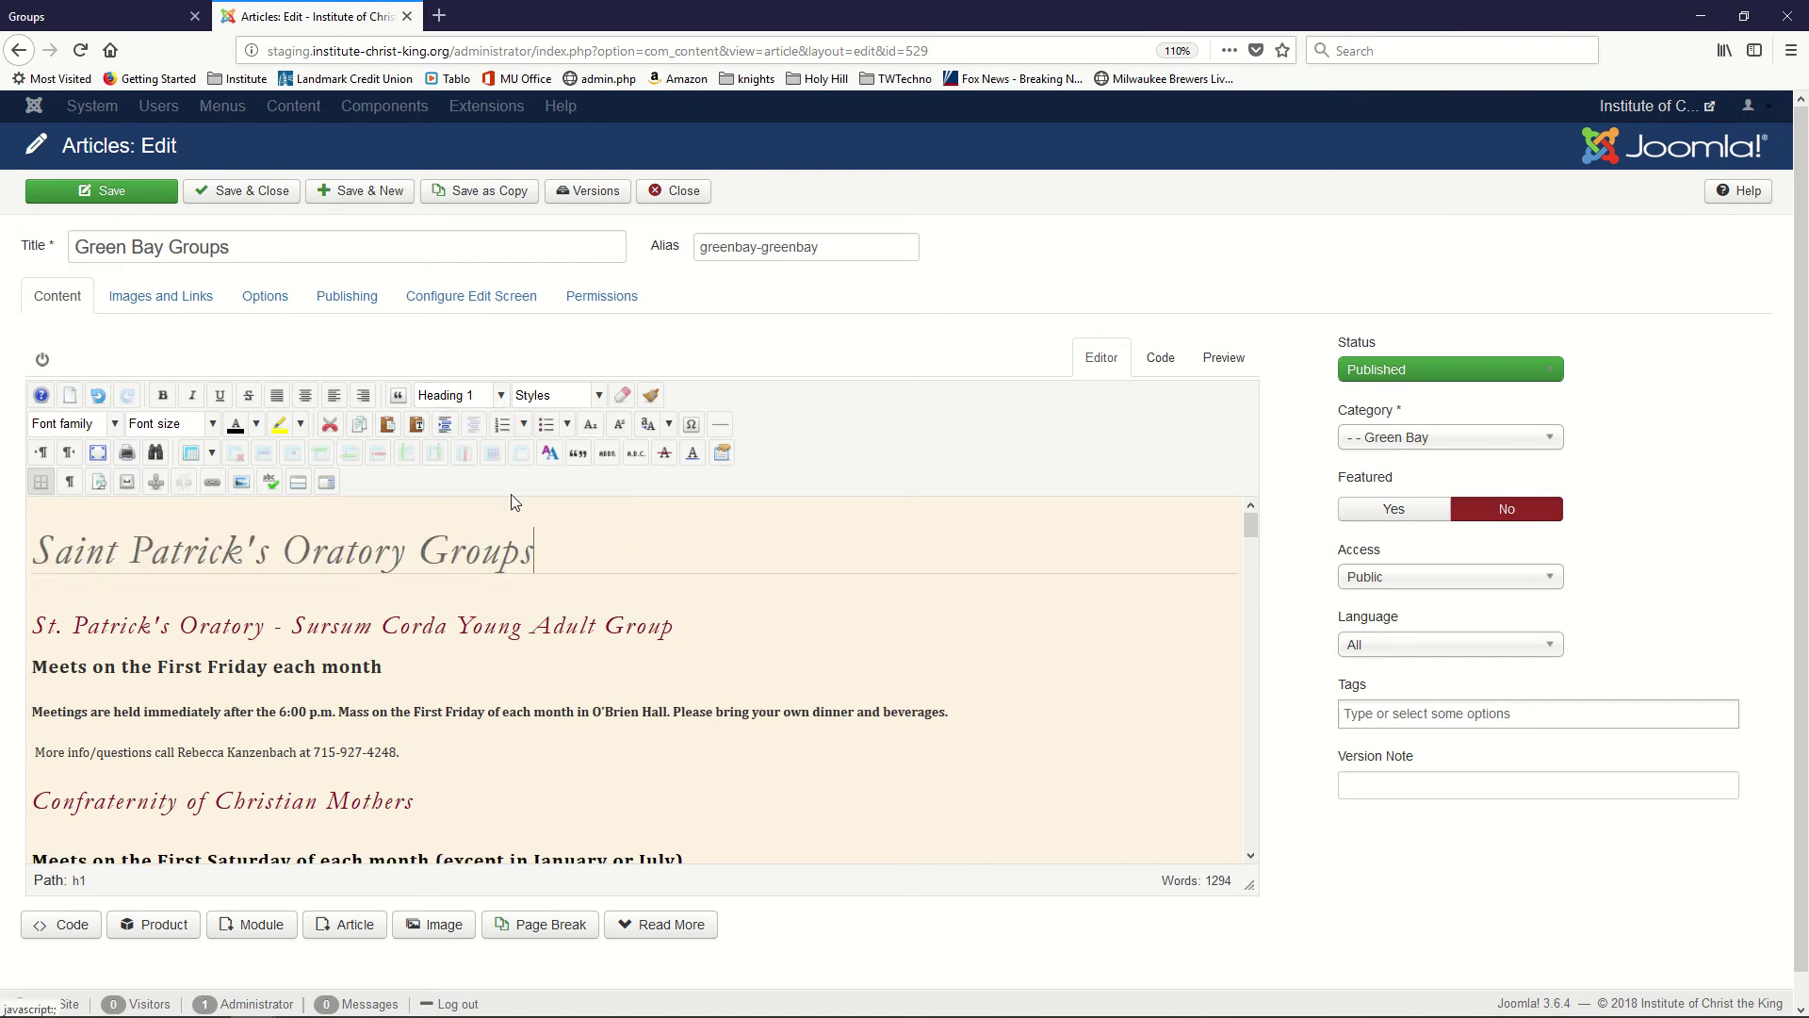
# Examine the formats of the Sursum Corda Young Adult Group heading and the "Meets on the First Friday each month" line, and the available format options
pyautogui.click(495, 626)
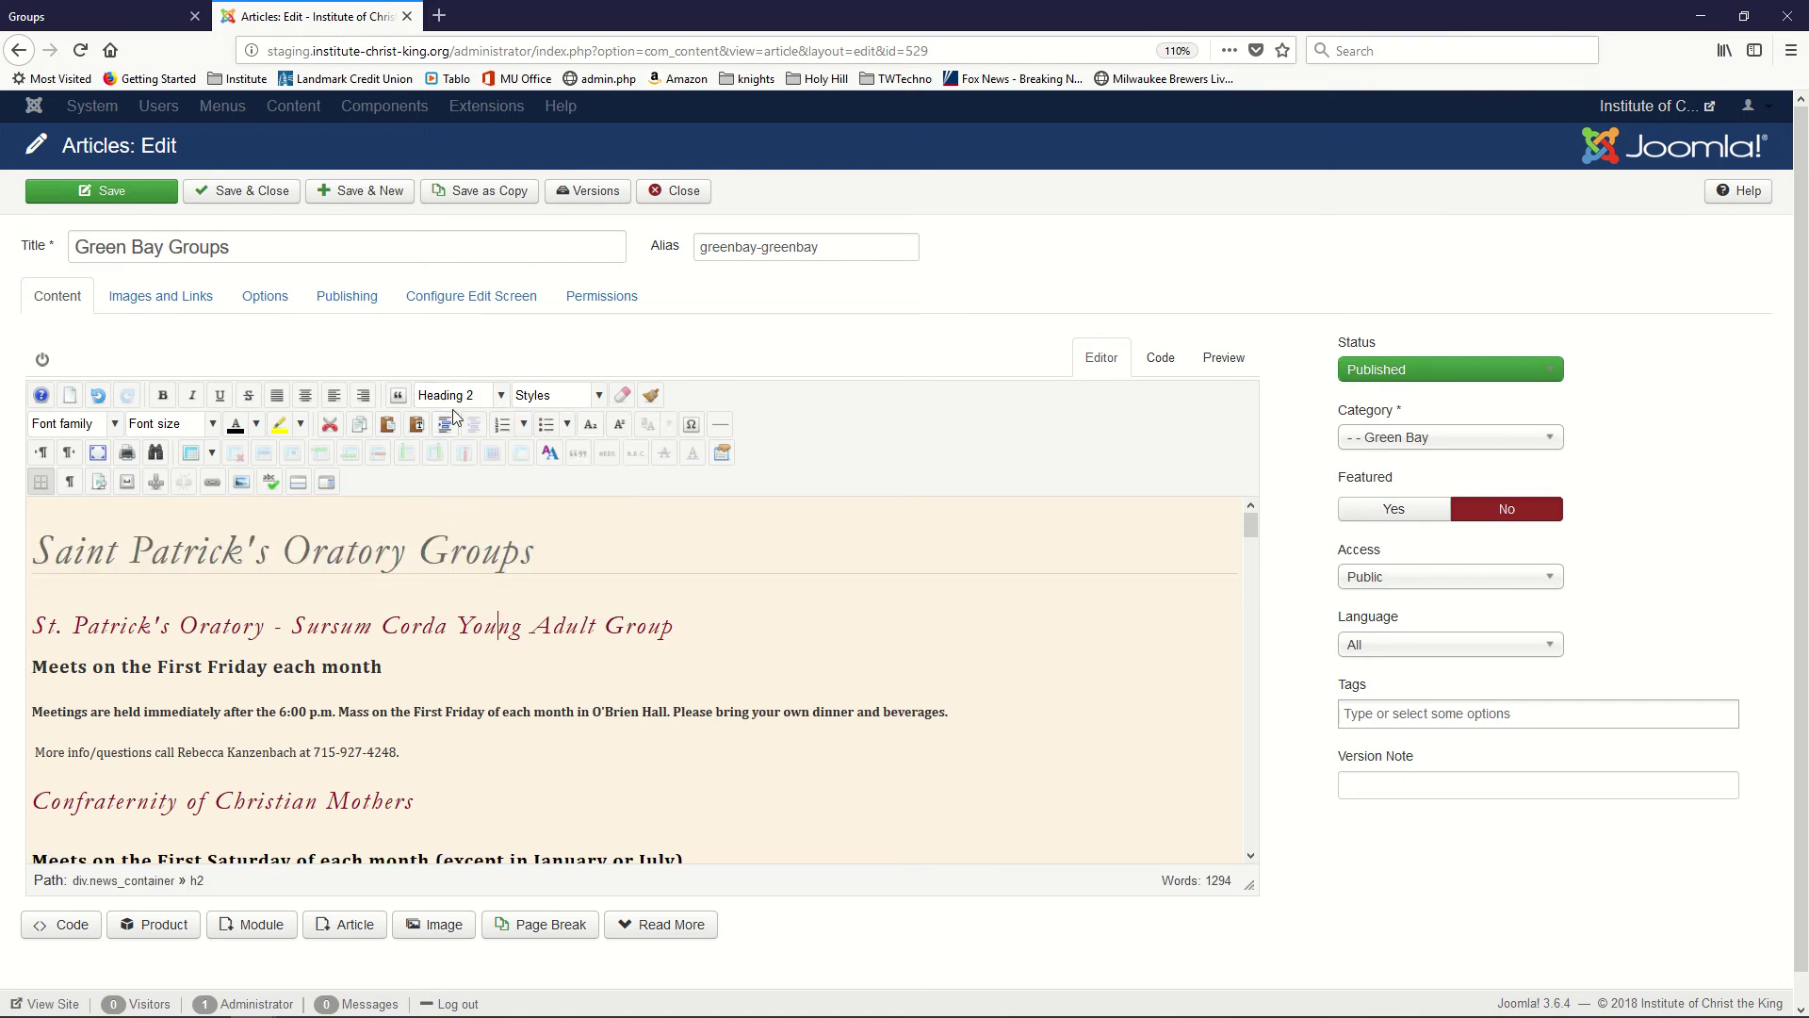
pyautogui.click(503, 396)
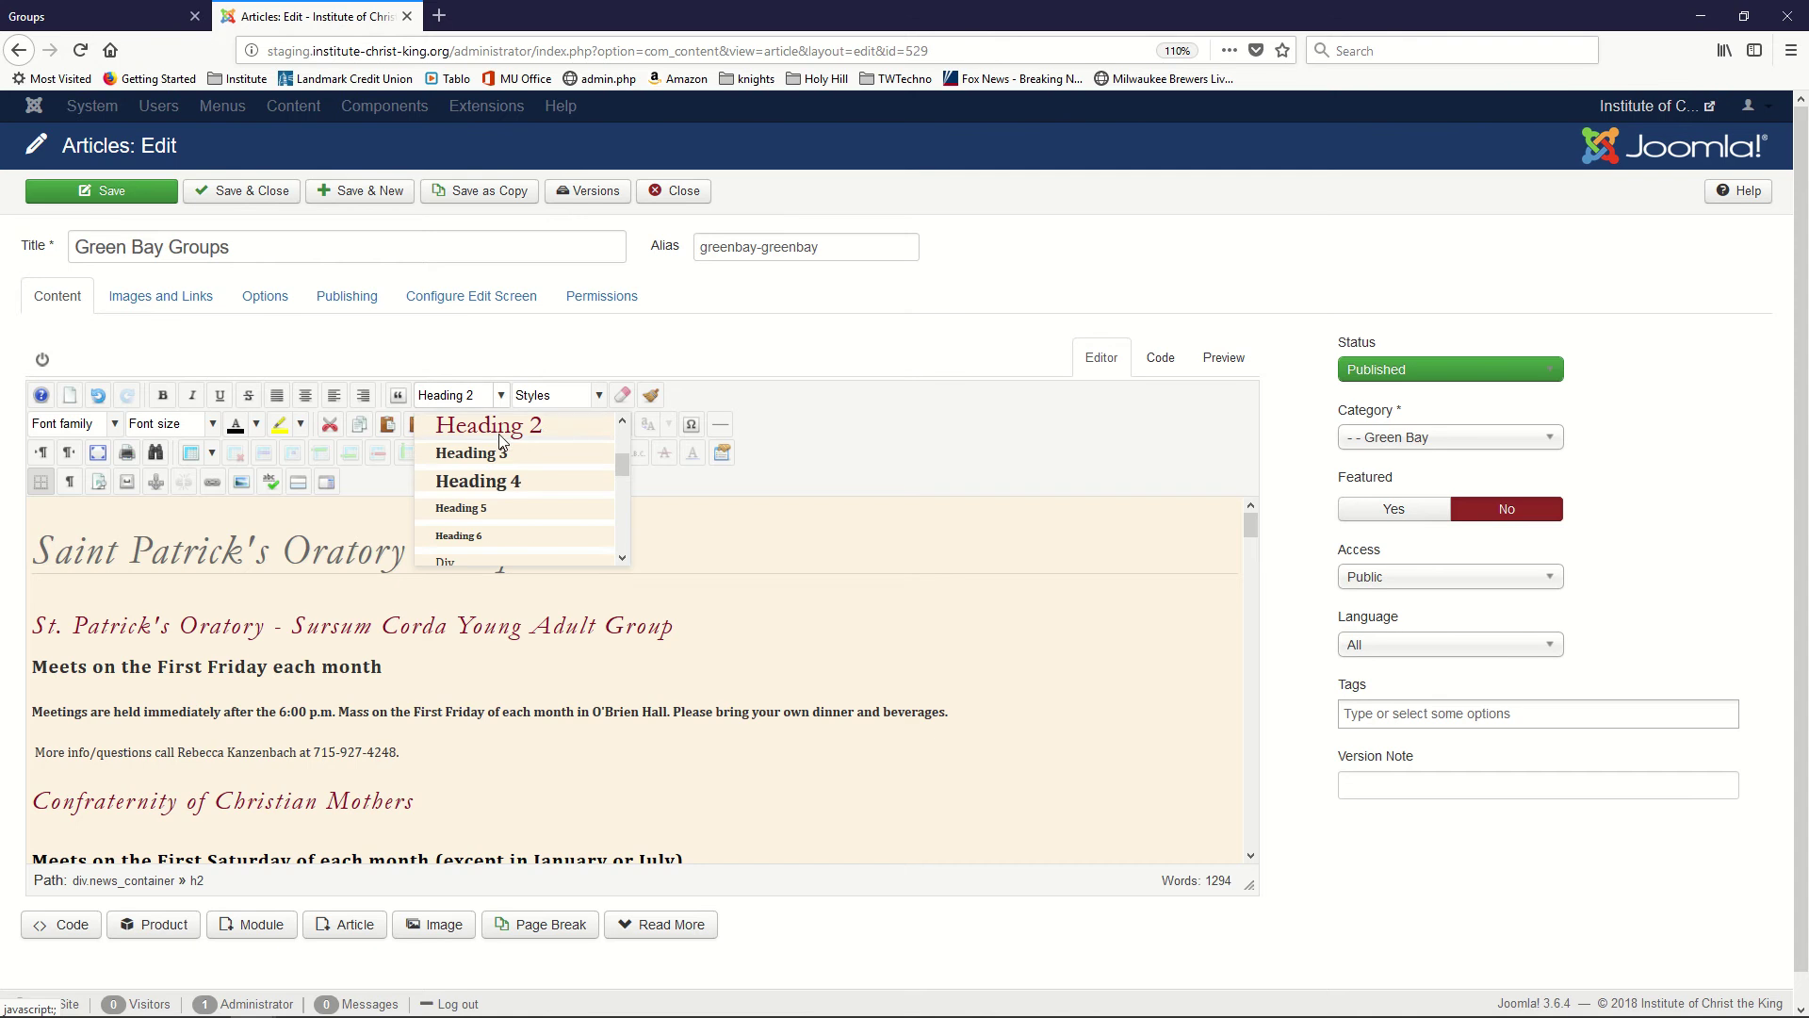
pyautogui.moveTo(621, 468); pyautogui.dragTo(620, 463)
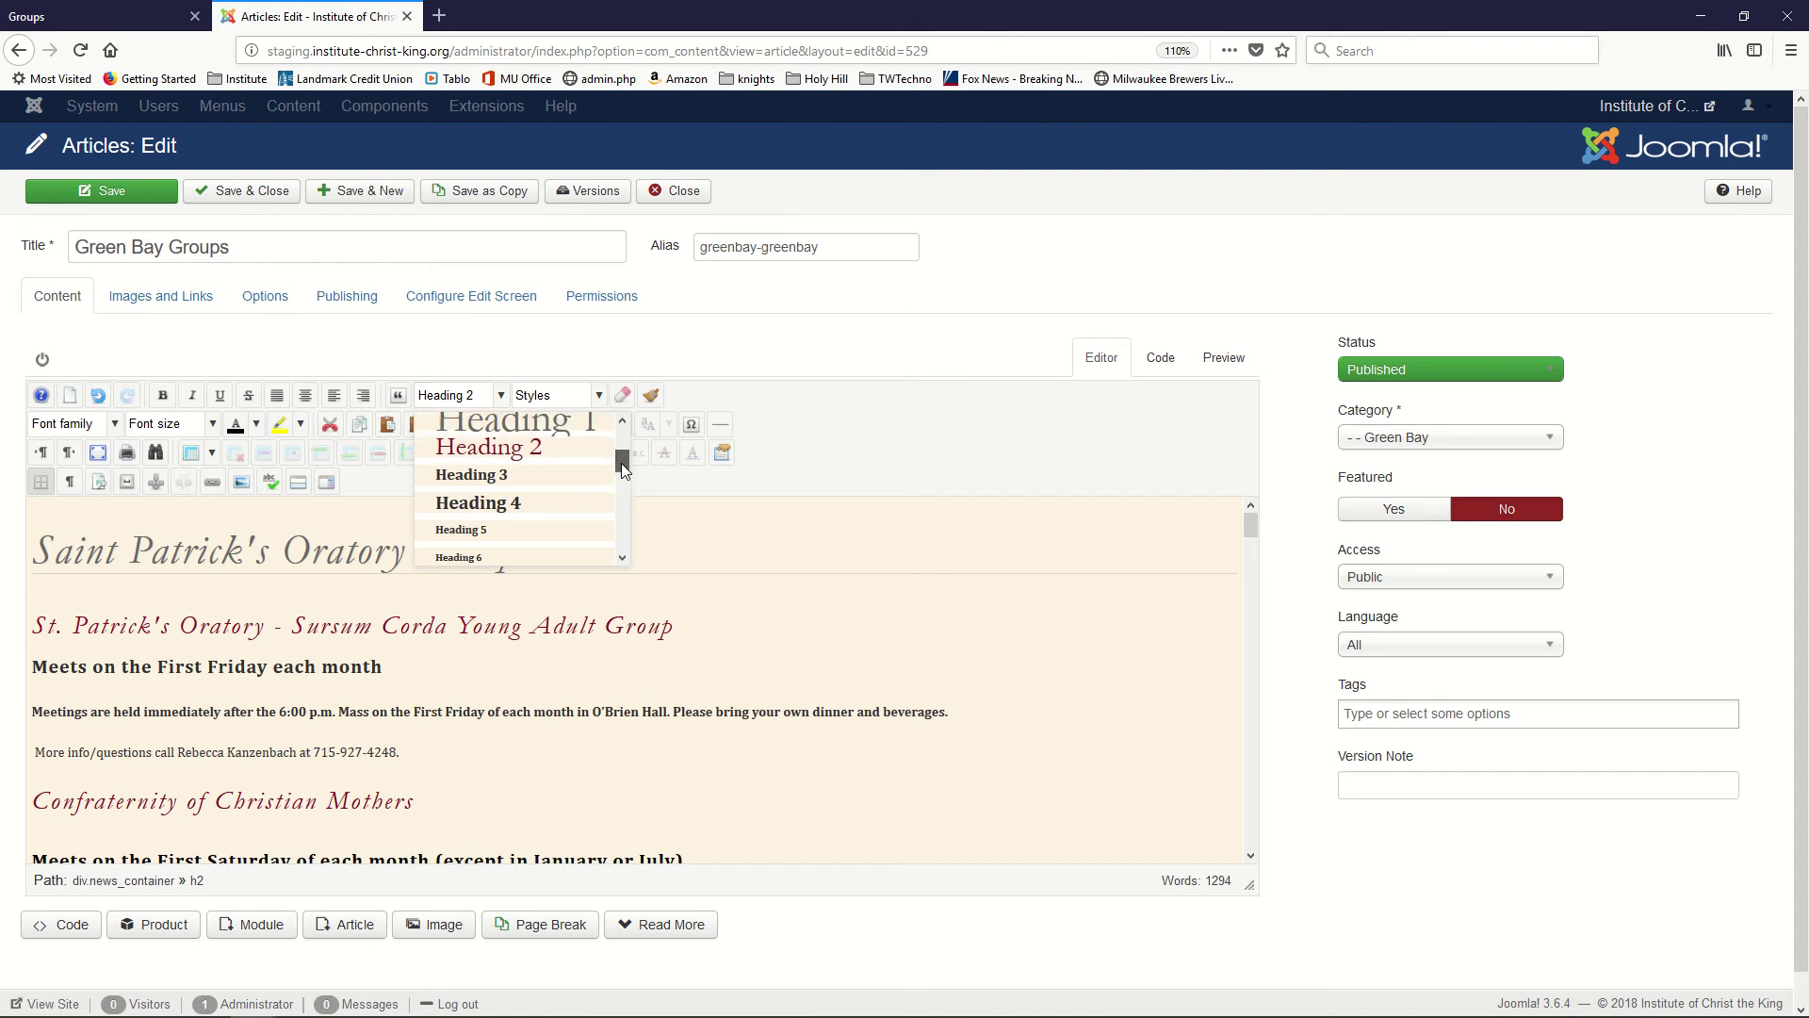
pyautogui.click(524, 668)
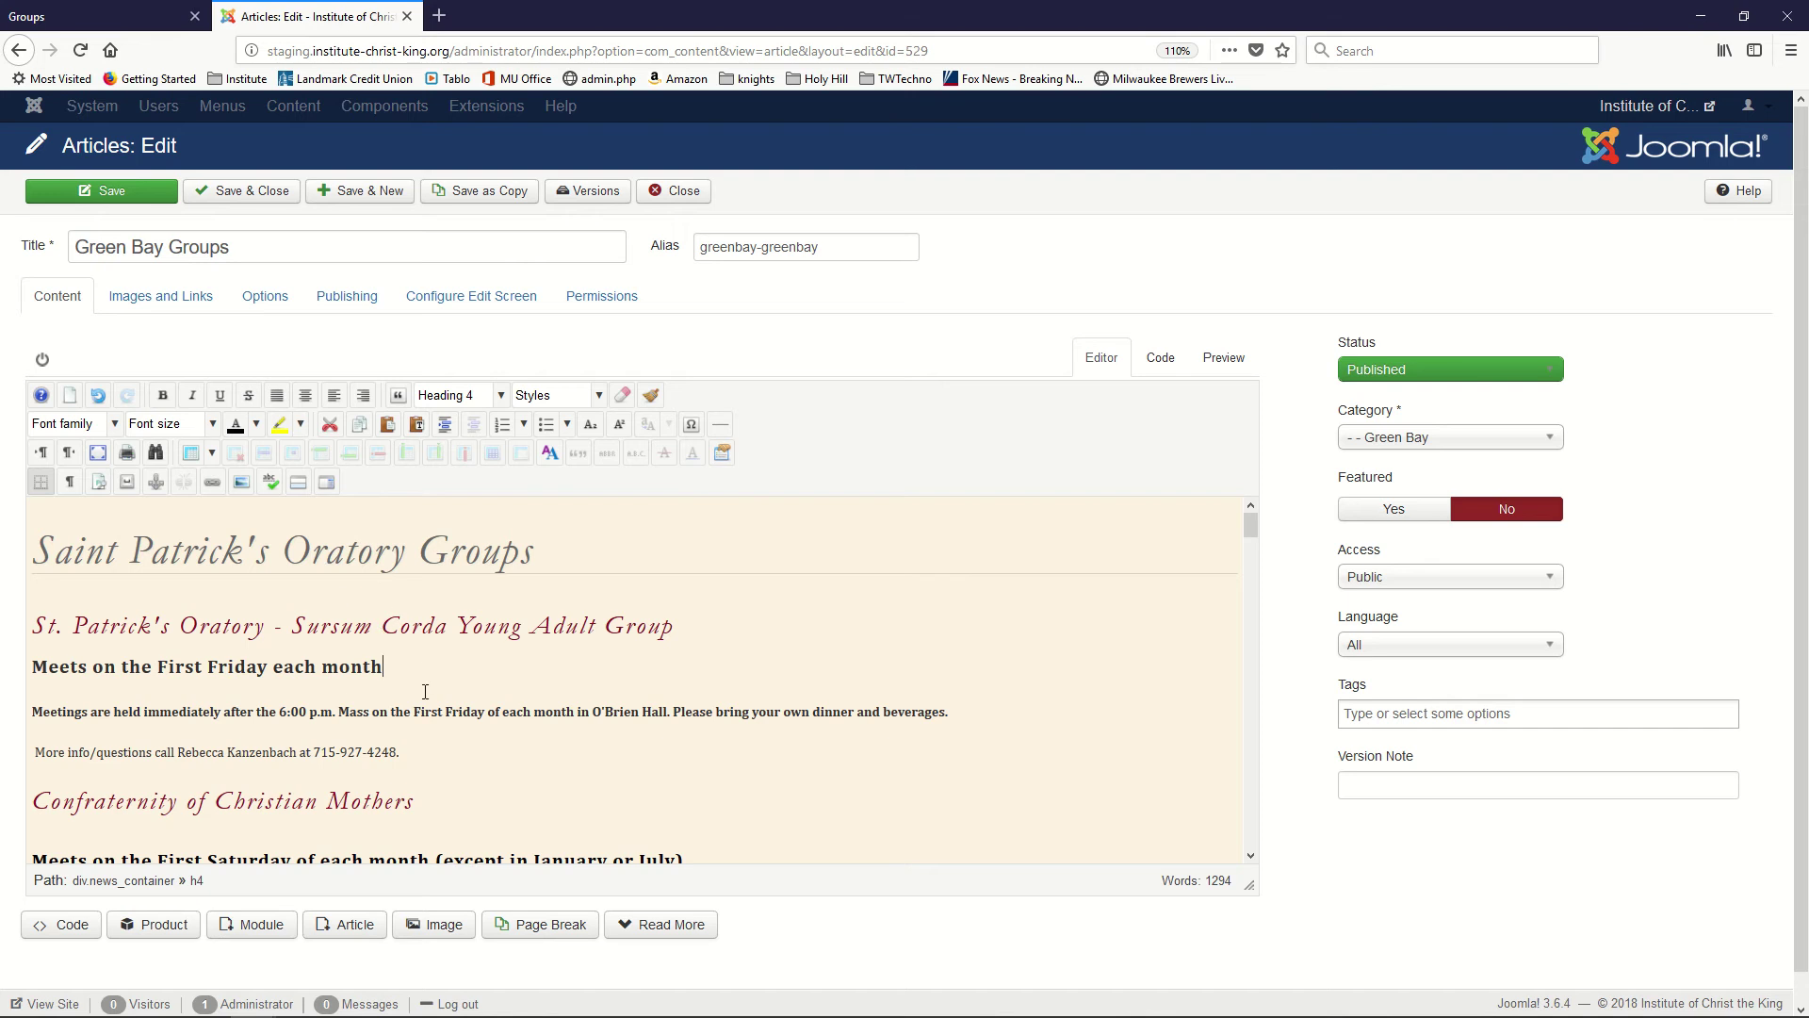
pyautogui.scroll(-2, 427, 692)
pyautogui.scroll(2, 220, 550)
pyautogui.moveTo(388, 664); pyautogui.dragTo(26, 664)
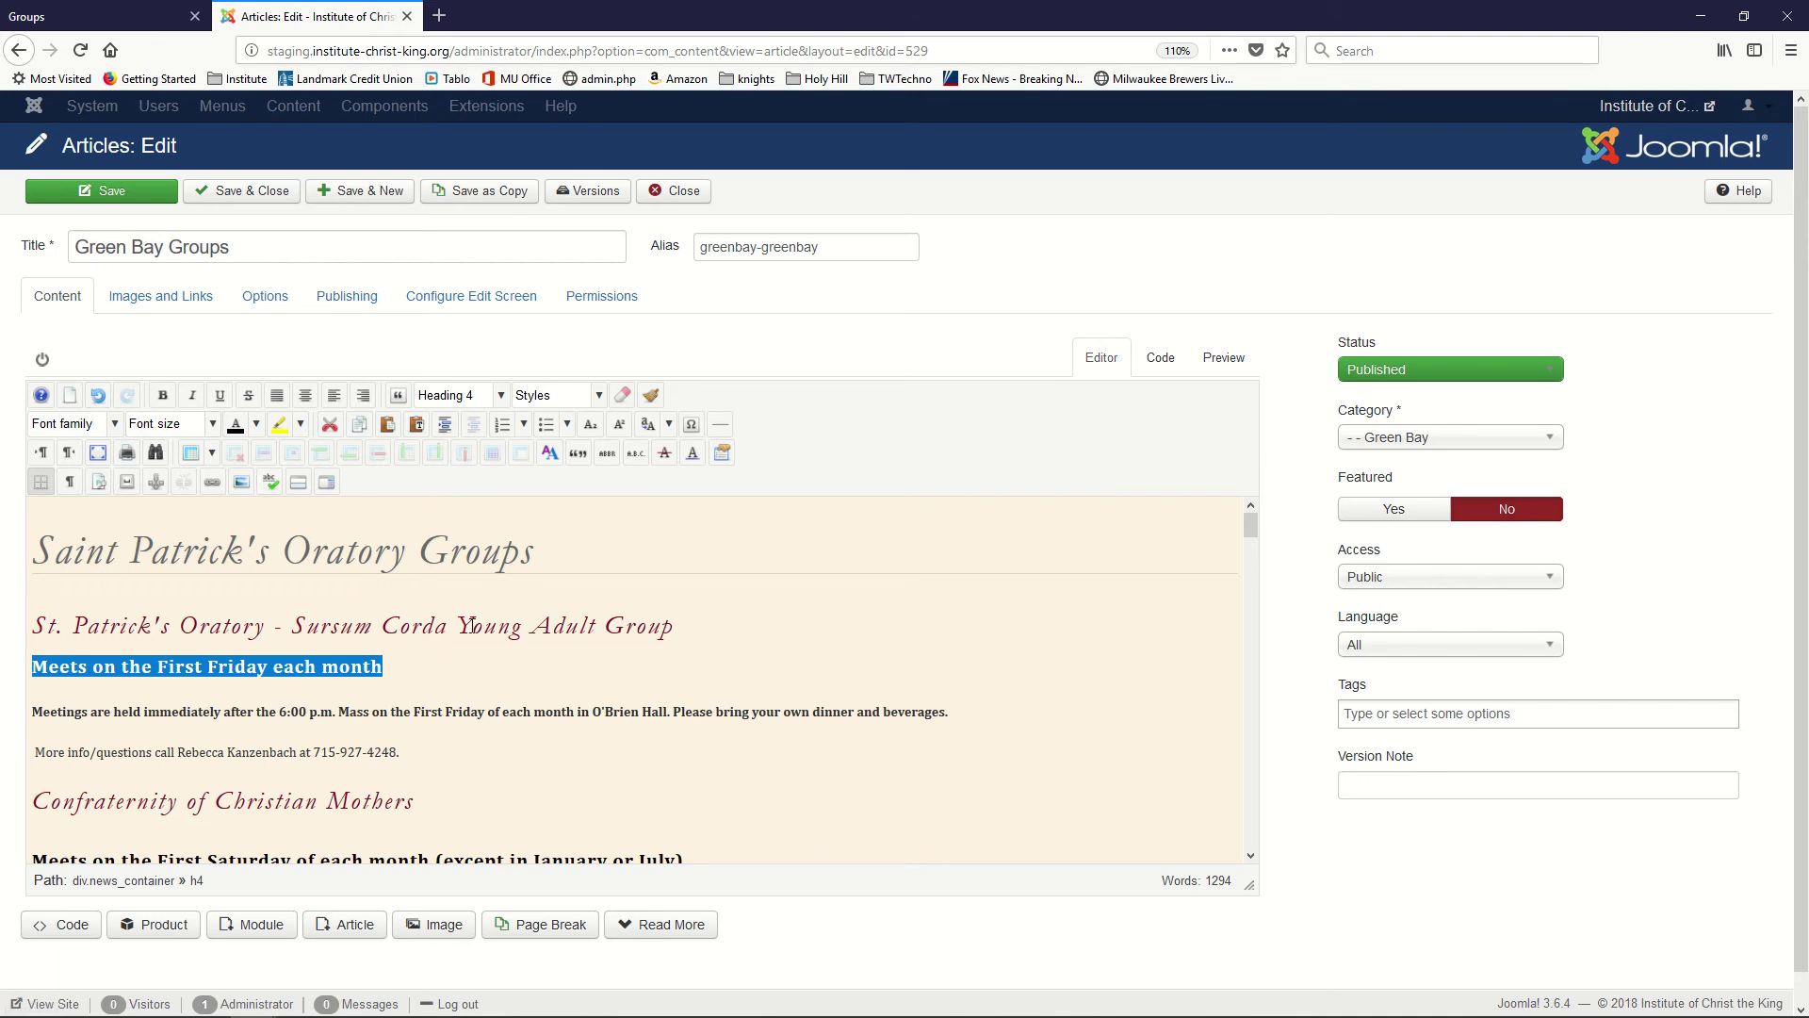
pyautogui.click(501, 395)
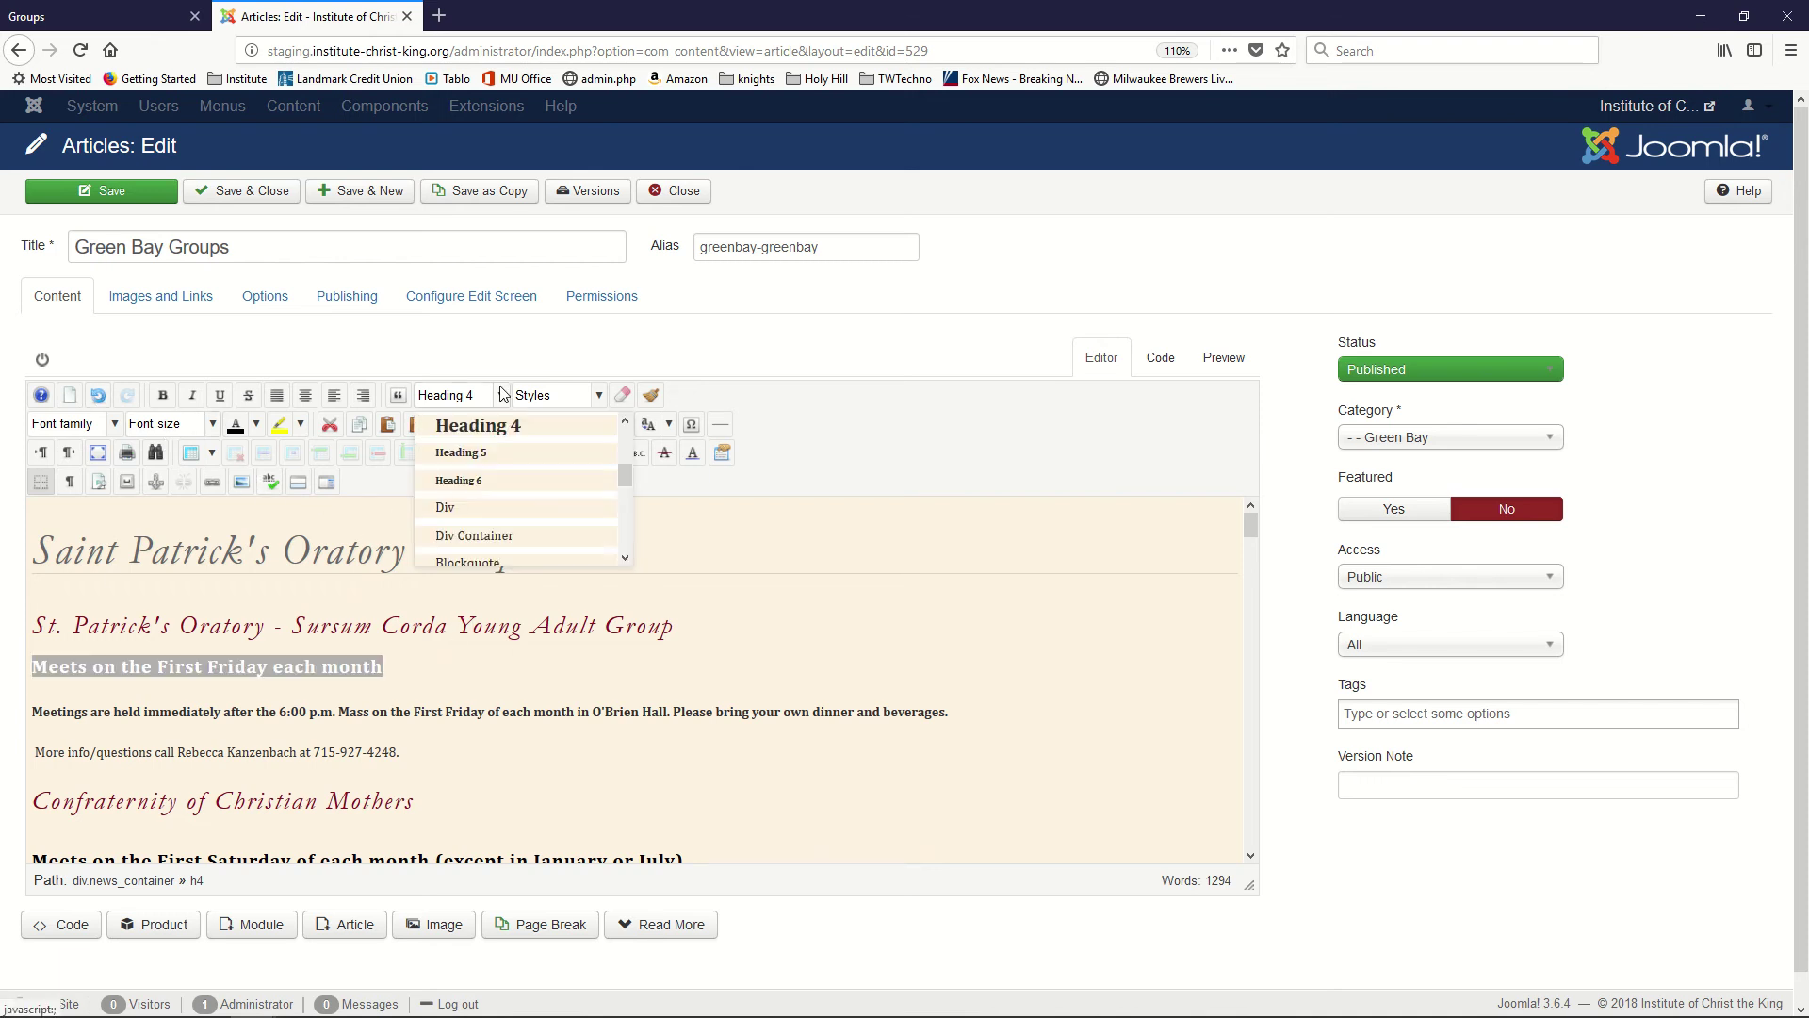
pyautogui.moveTo(624, 477); pyautogui.dragTo(632, 433)
pyautogui.click(520, 670)
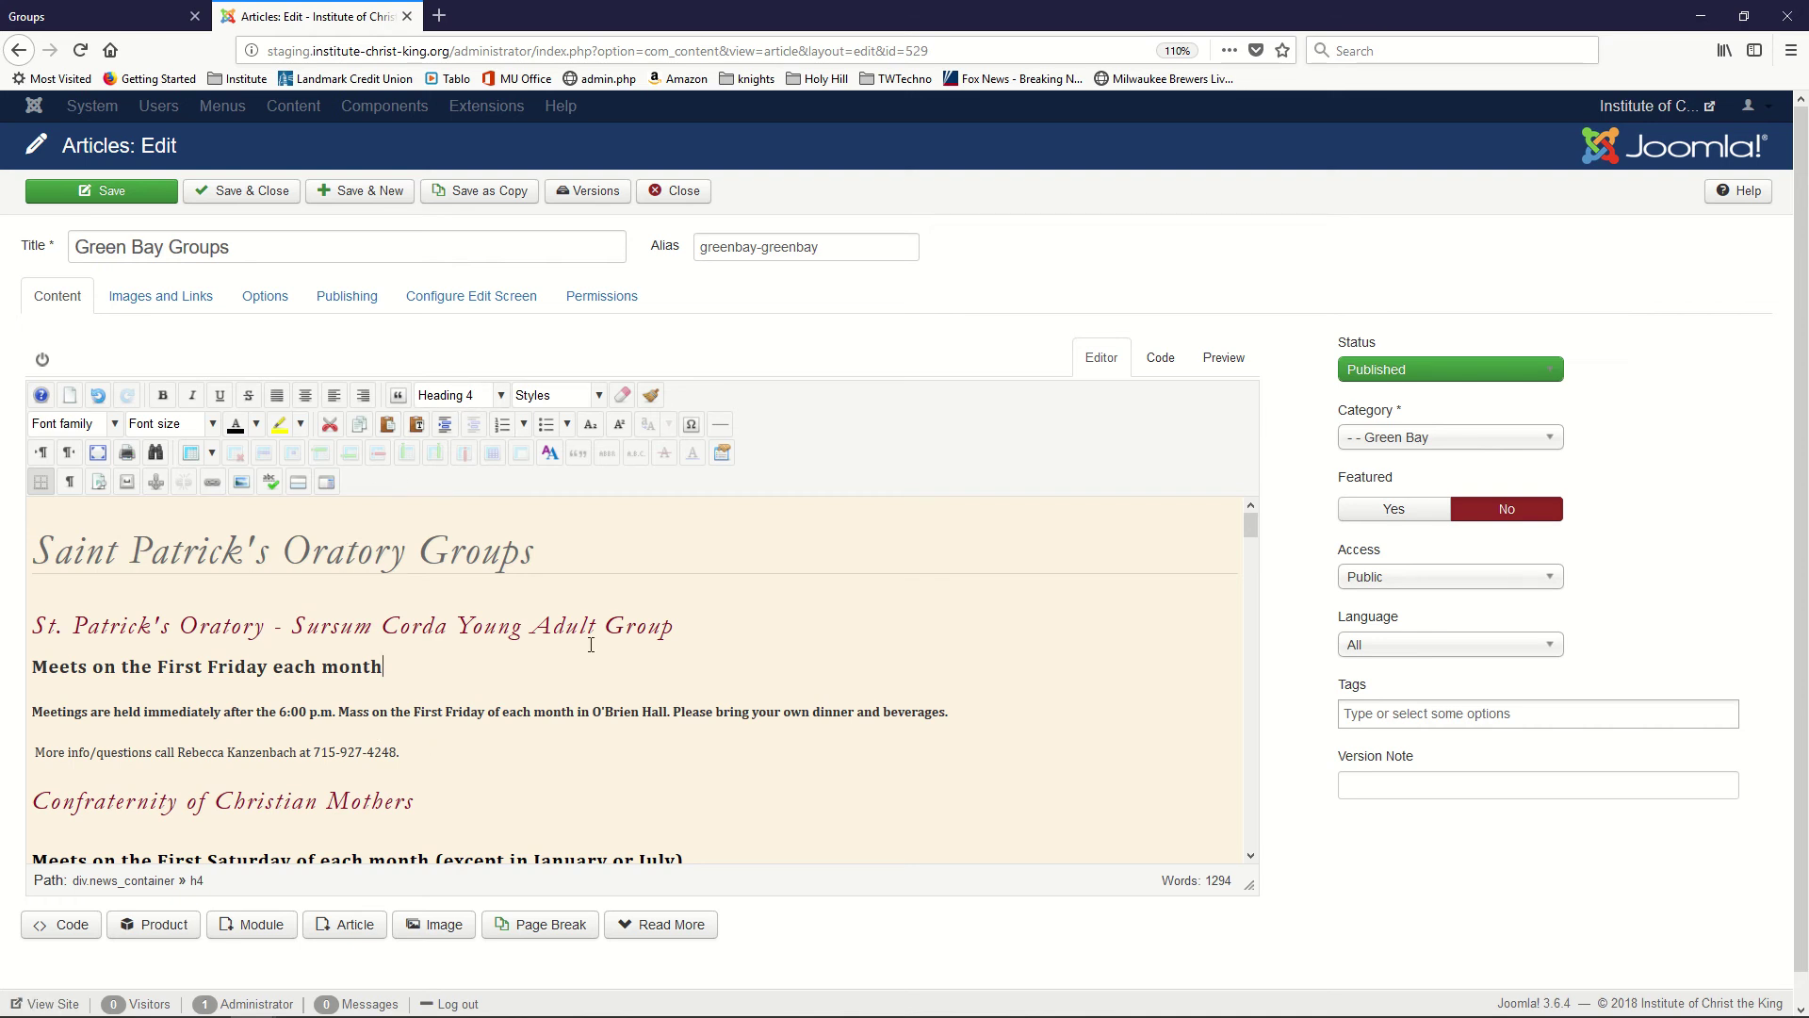
pyautogui.scroll(-2, 606, 638)
pyautogui.scroll(2, 606, 638)
pyautogui.scroll(-6, 605, 641)
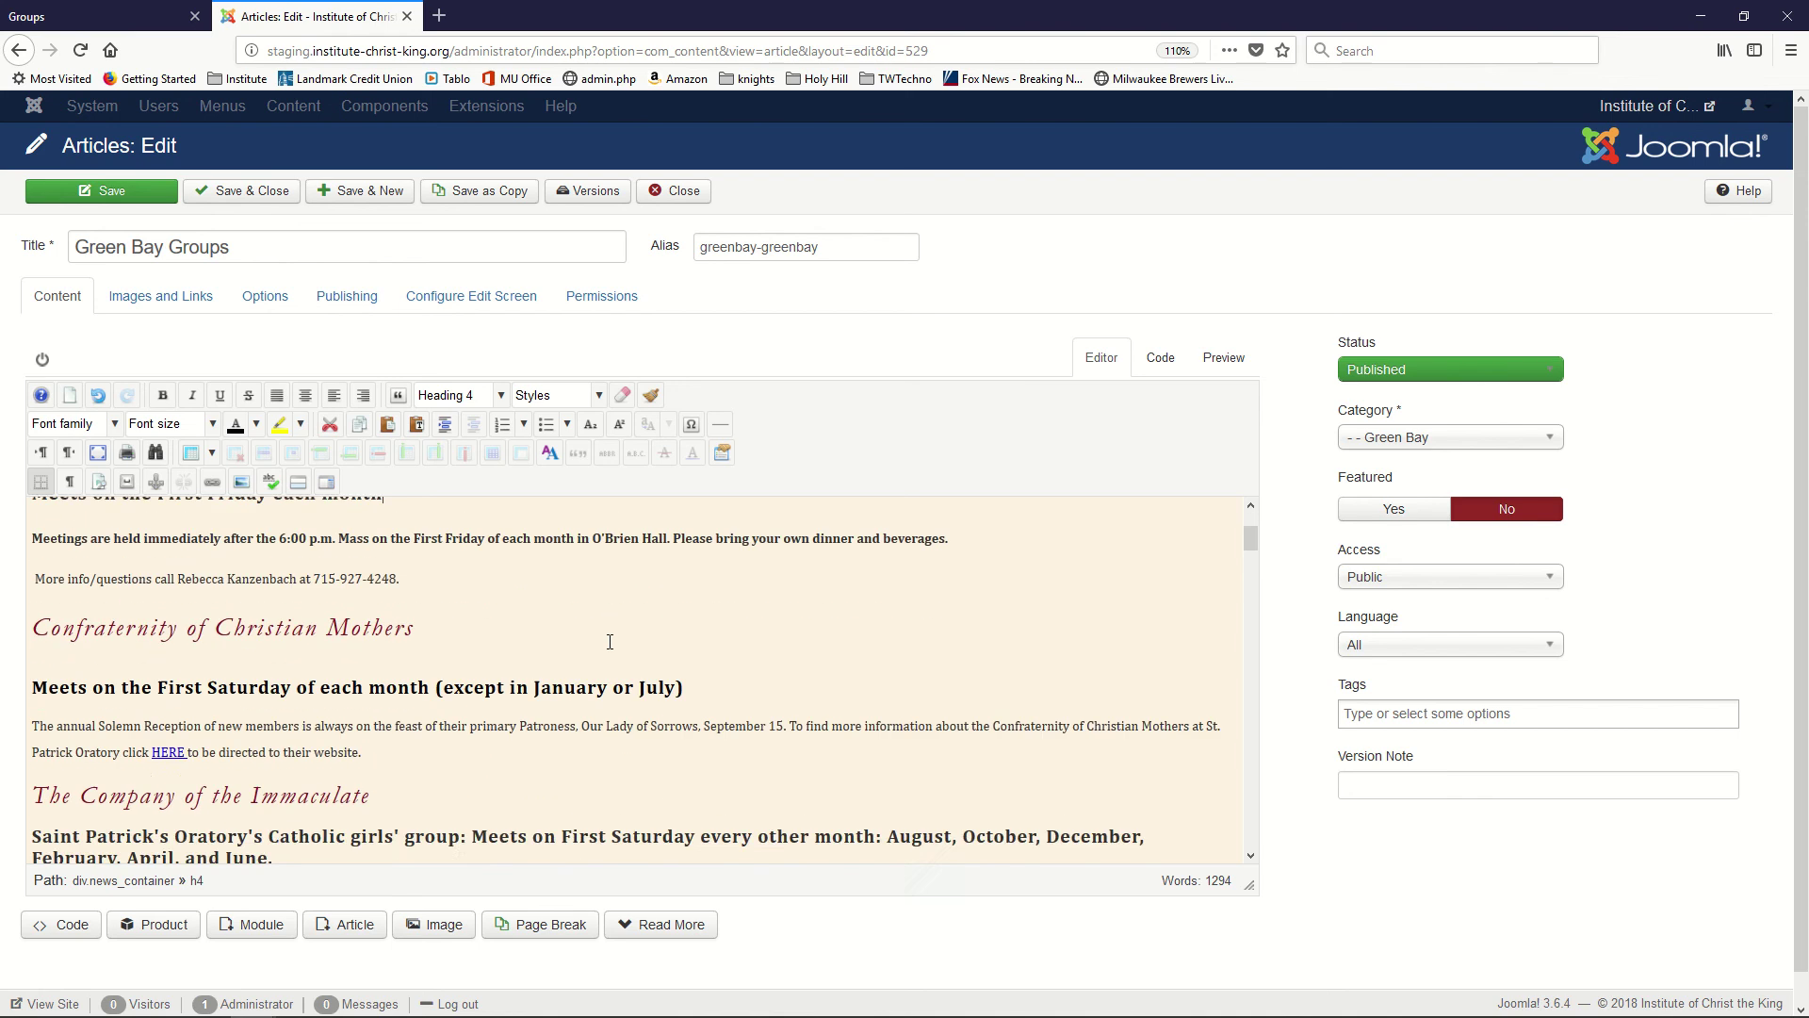
pyautogui.scroll(7, 605, 644)
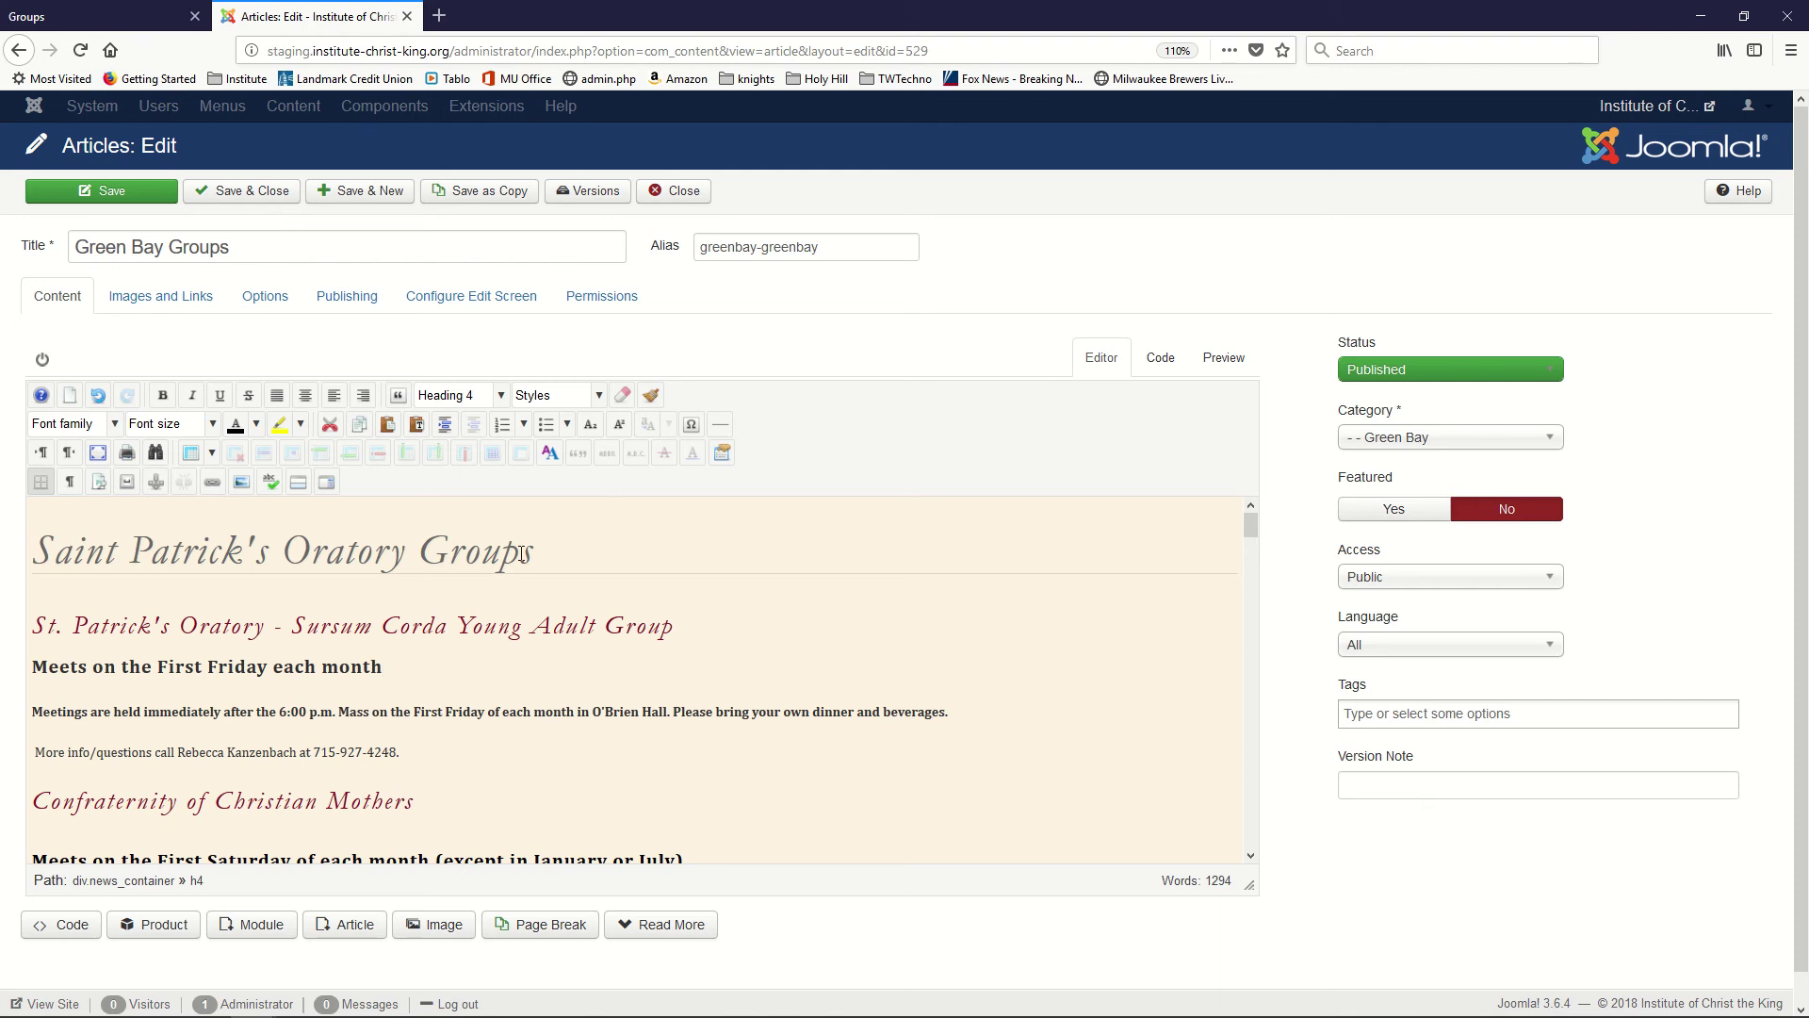
# Apply the Heading 4 format to the "Saint Patrick's Oratory Groups" title
pyautogui.moveTo(533, 550); pyautogui.dragTo(12, 557)
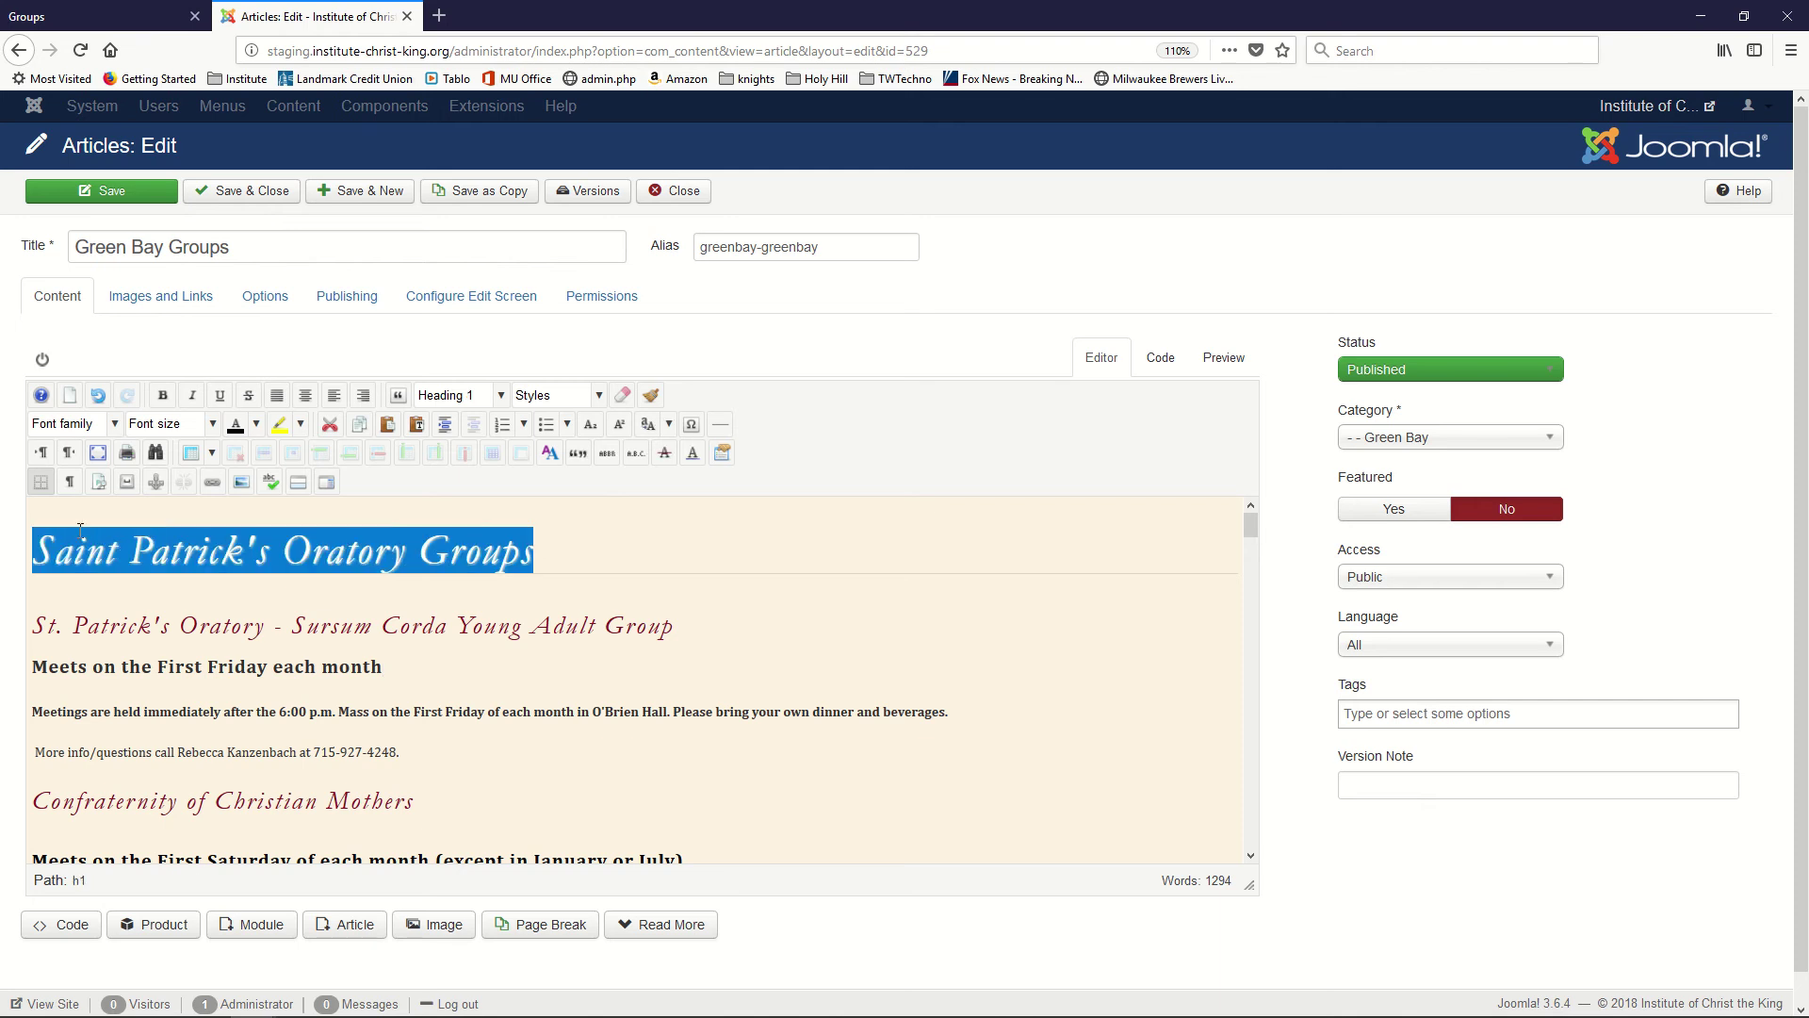
pyautogui.click(501, 395)
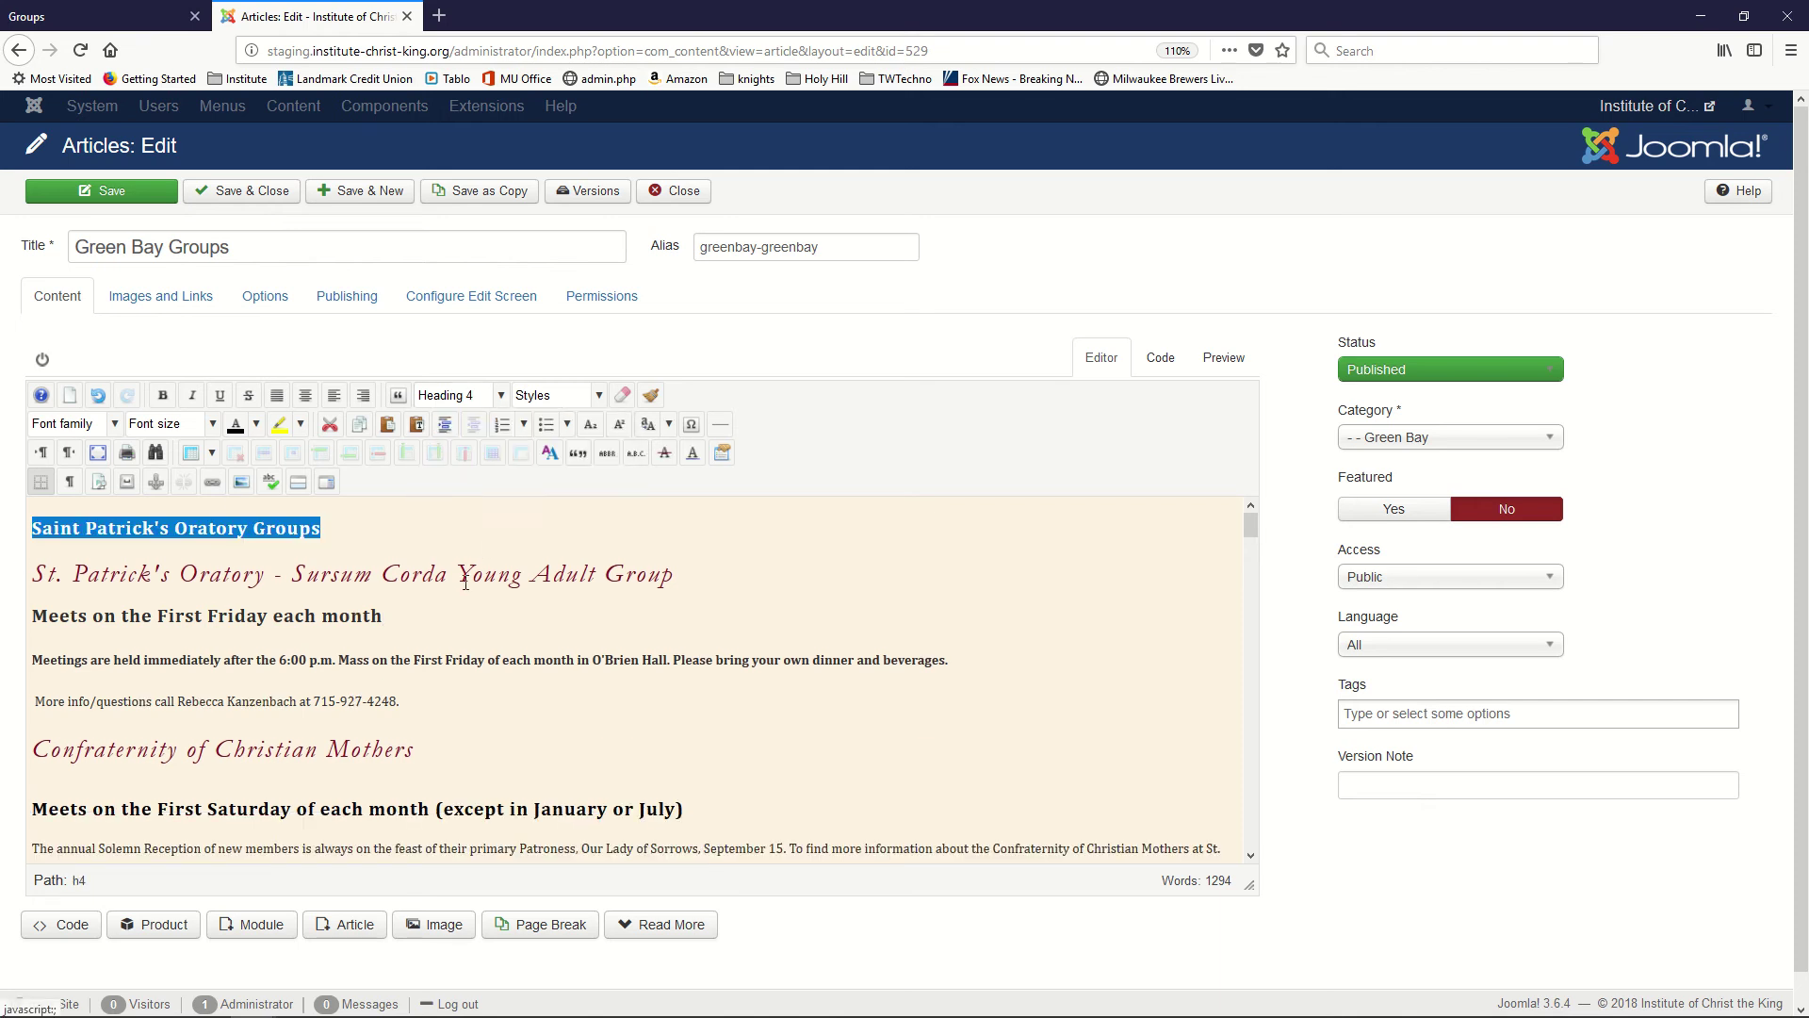
pyautogui.click(500, 510)
pyautogui.click(369, 548)
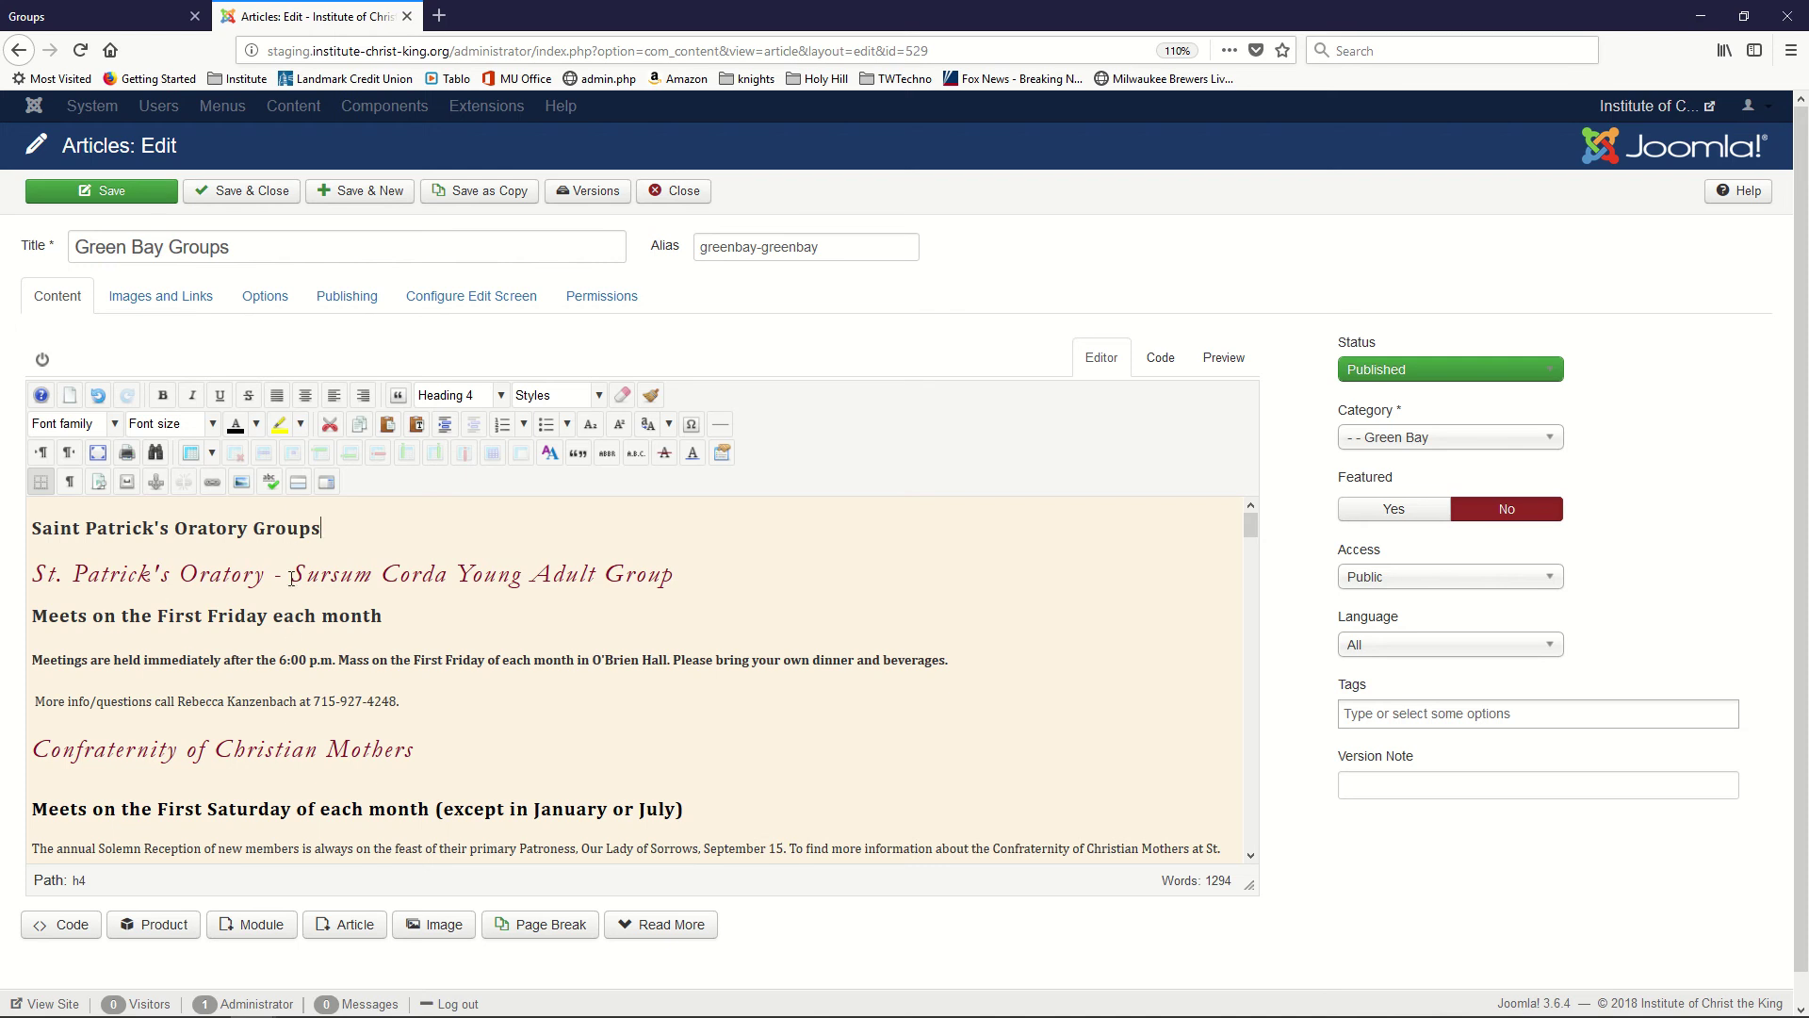
# Save the article and check the Heading 4 title on the reloaded public Groups page
pyautogui.click(111, 195)
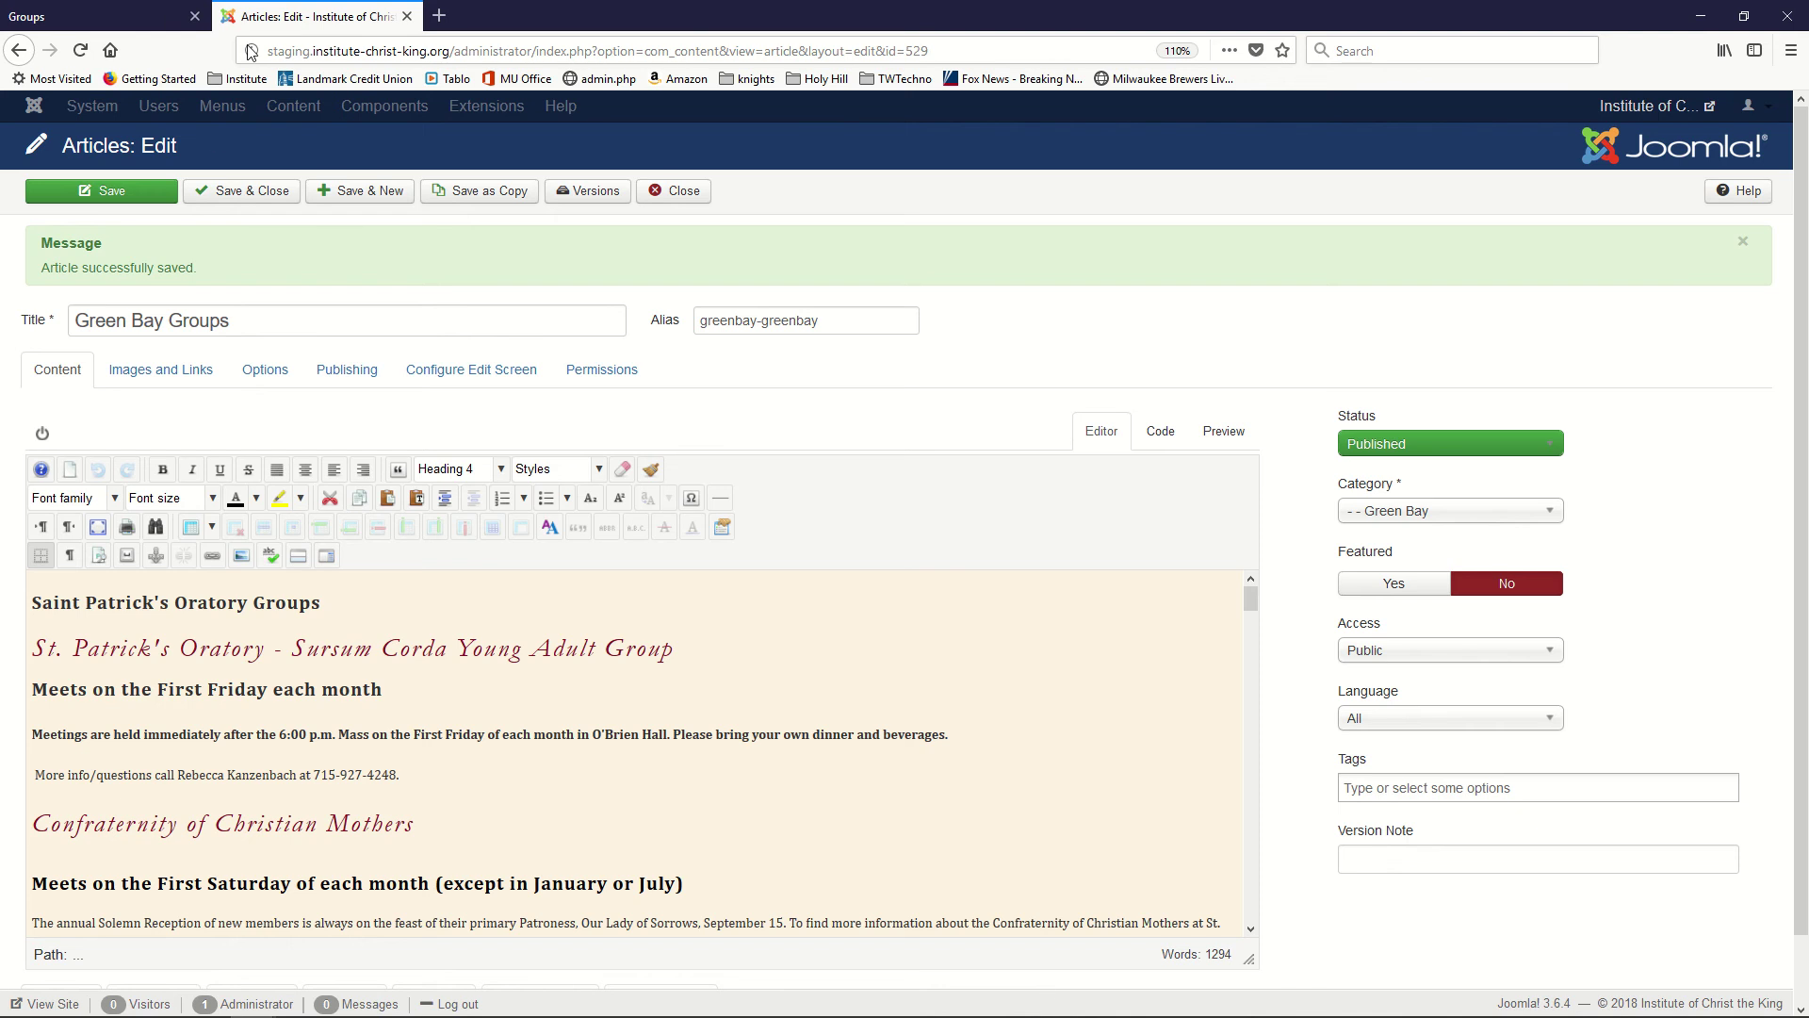
pyautogui.click(90, 22)
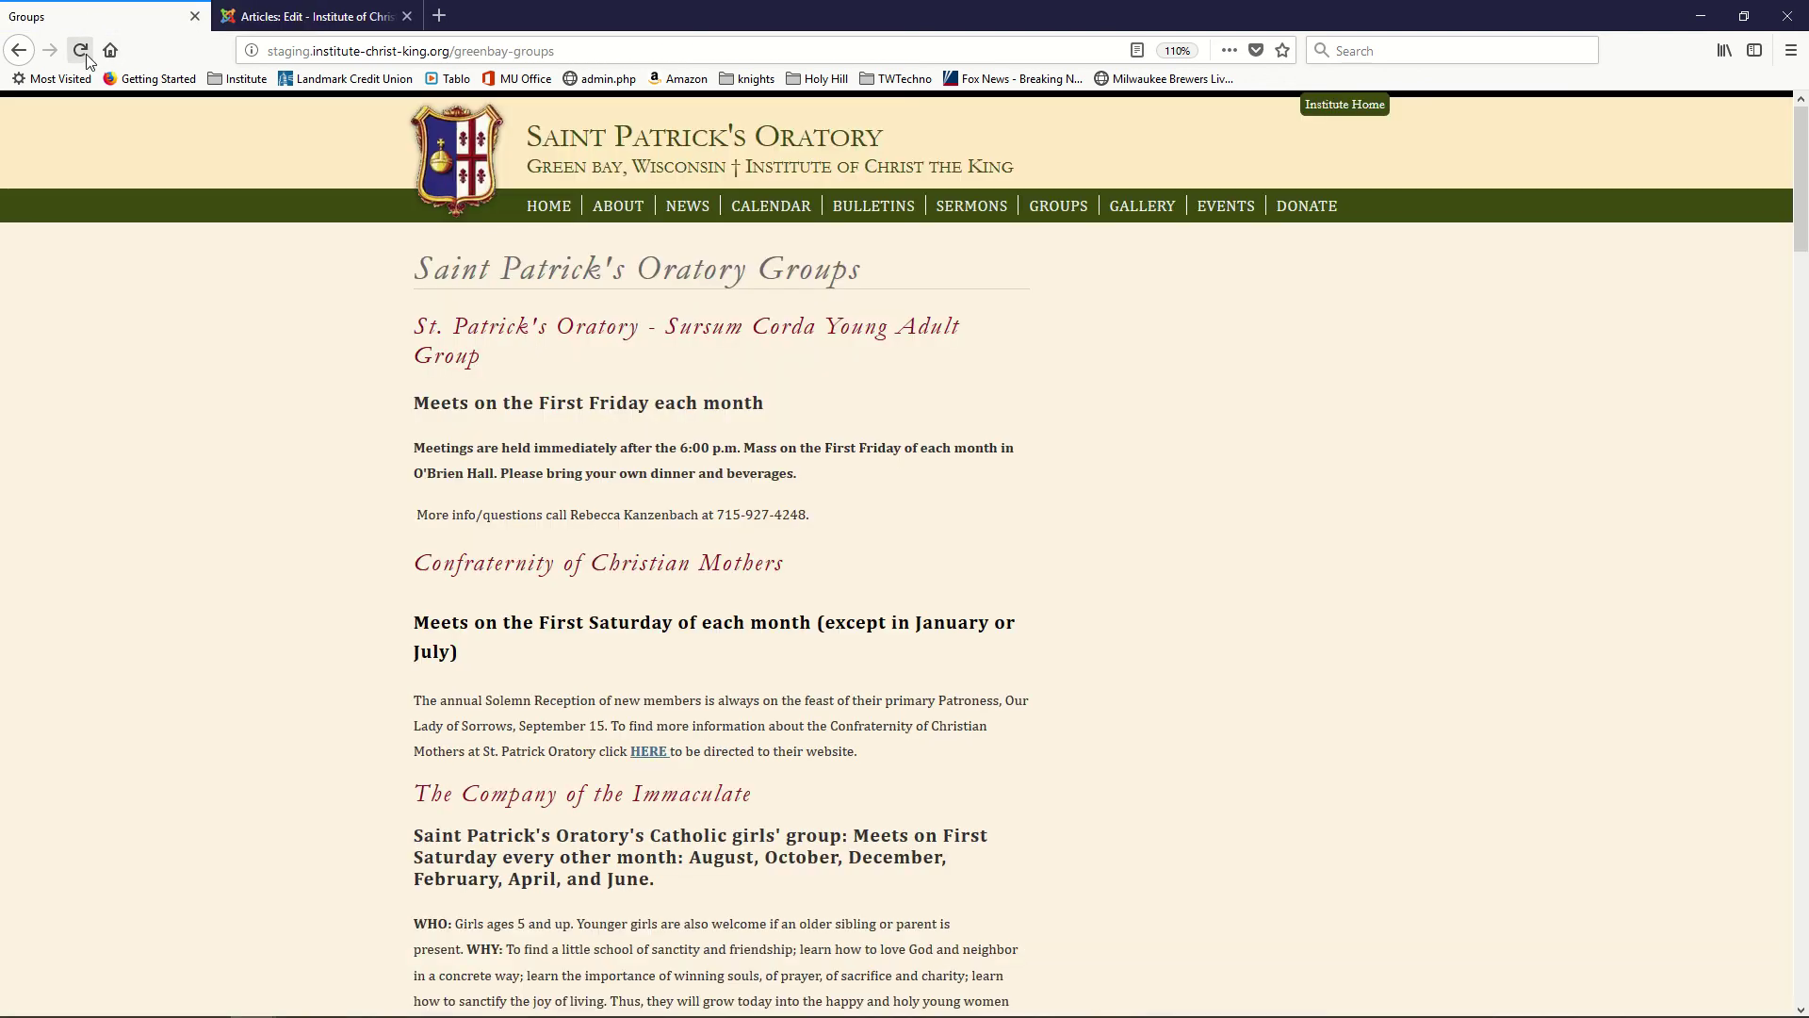
pyautogui.click(80, 50)
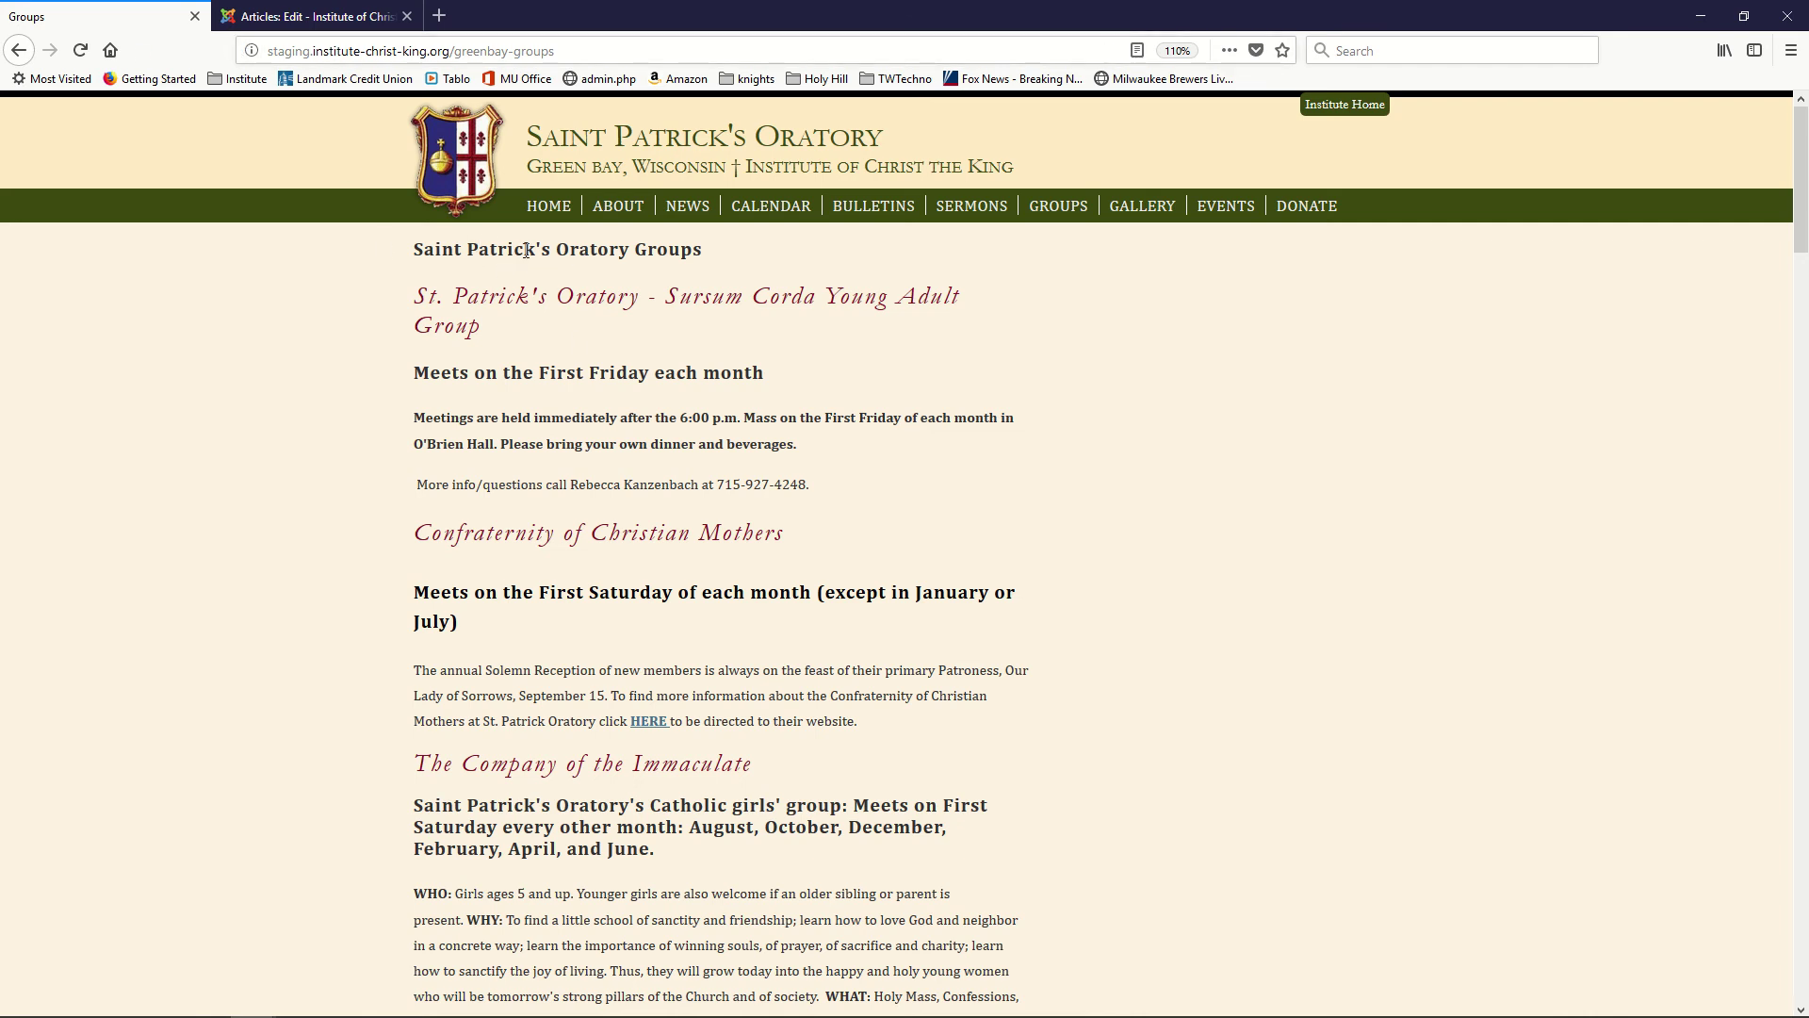
pyautogui.scroll(-3, 548, 320)
pyautogui.scroll(3, 528, 325)
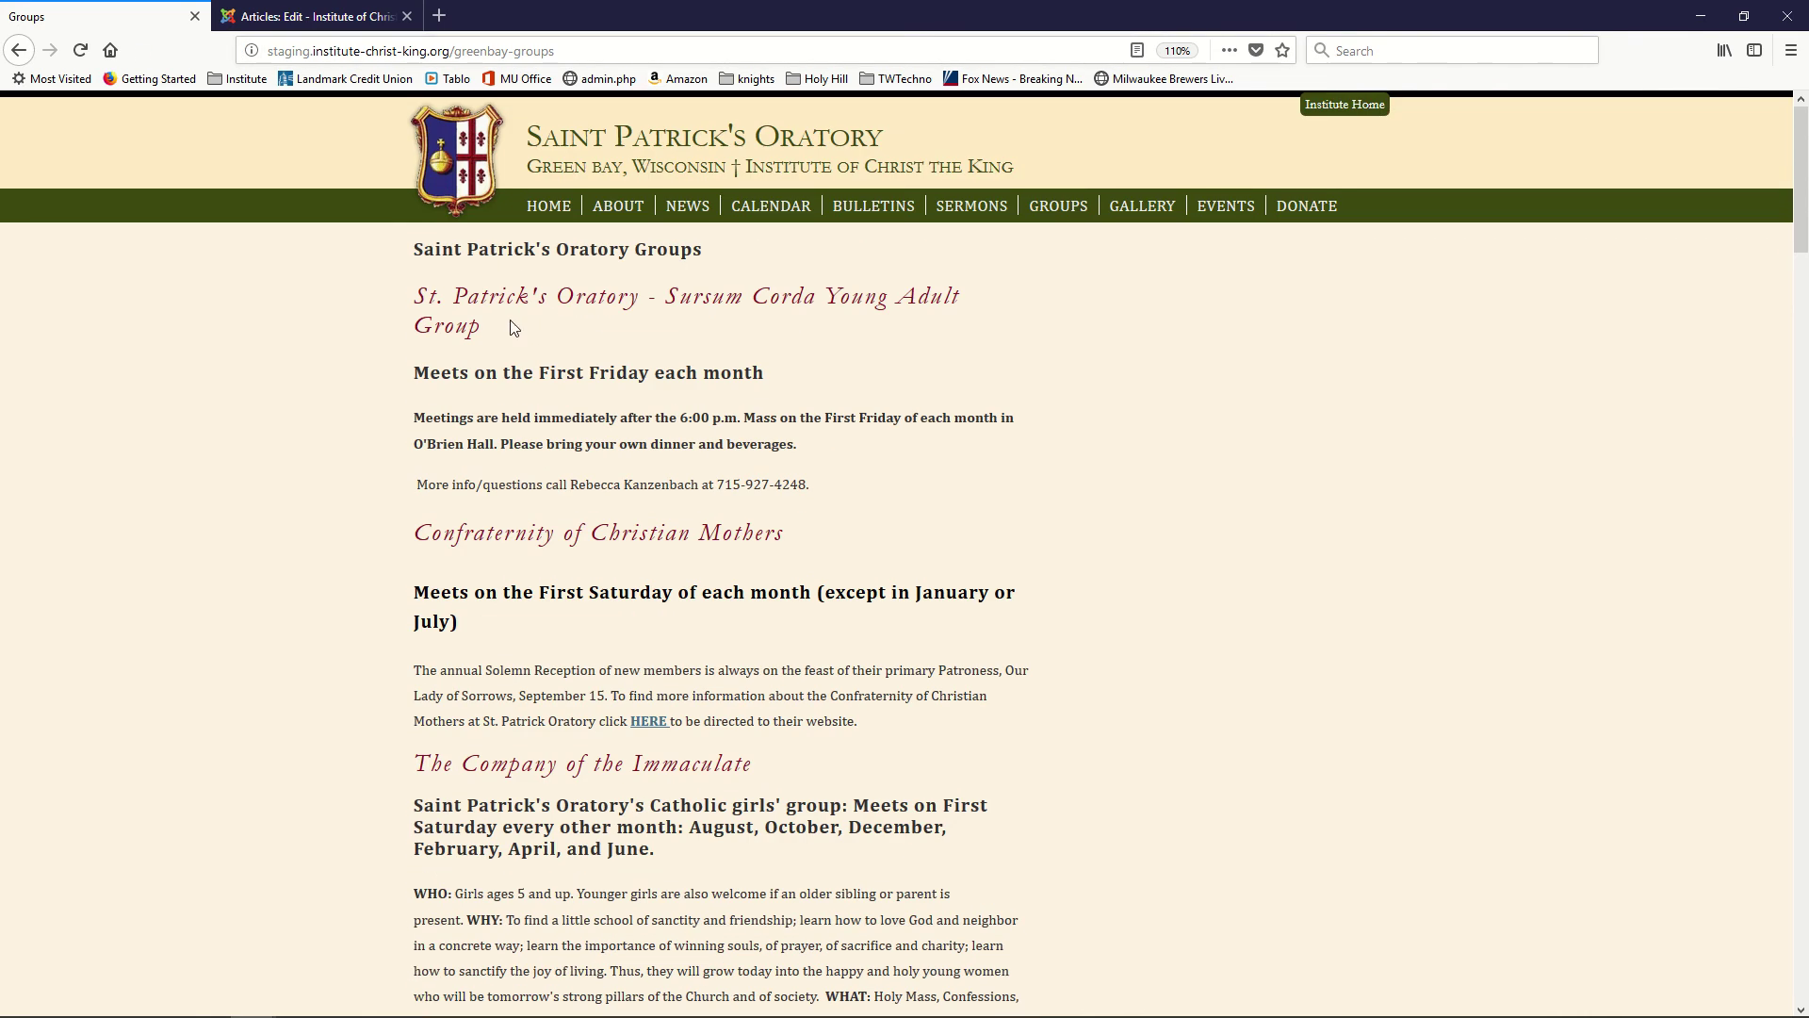
# Return to the article editor and set the "Saint Patrick's Oratory Groups" title to Heading 1
pyautogui.click(314, 27)
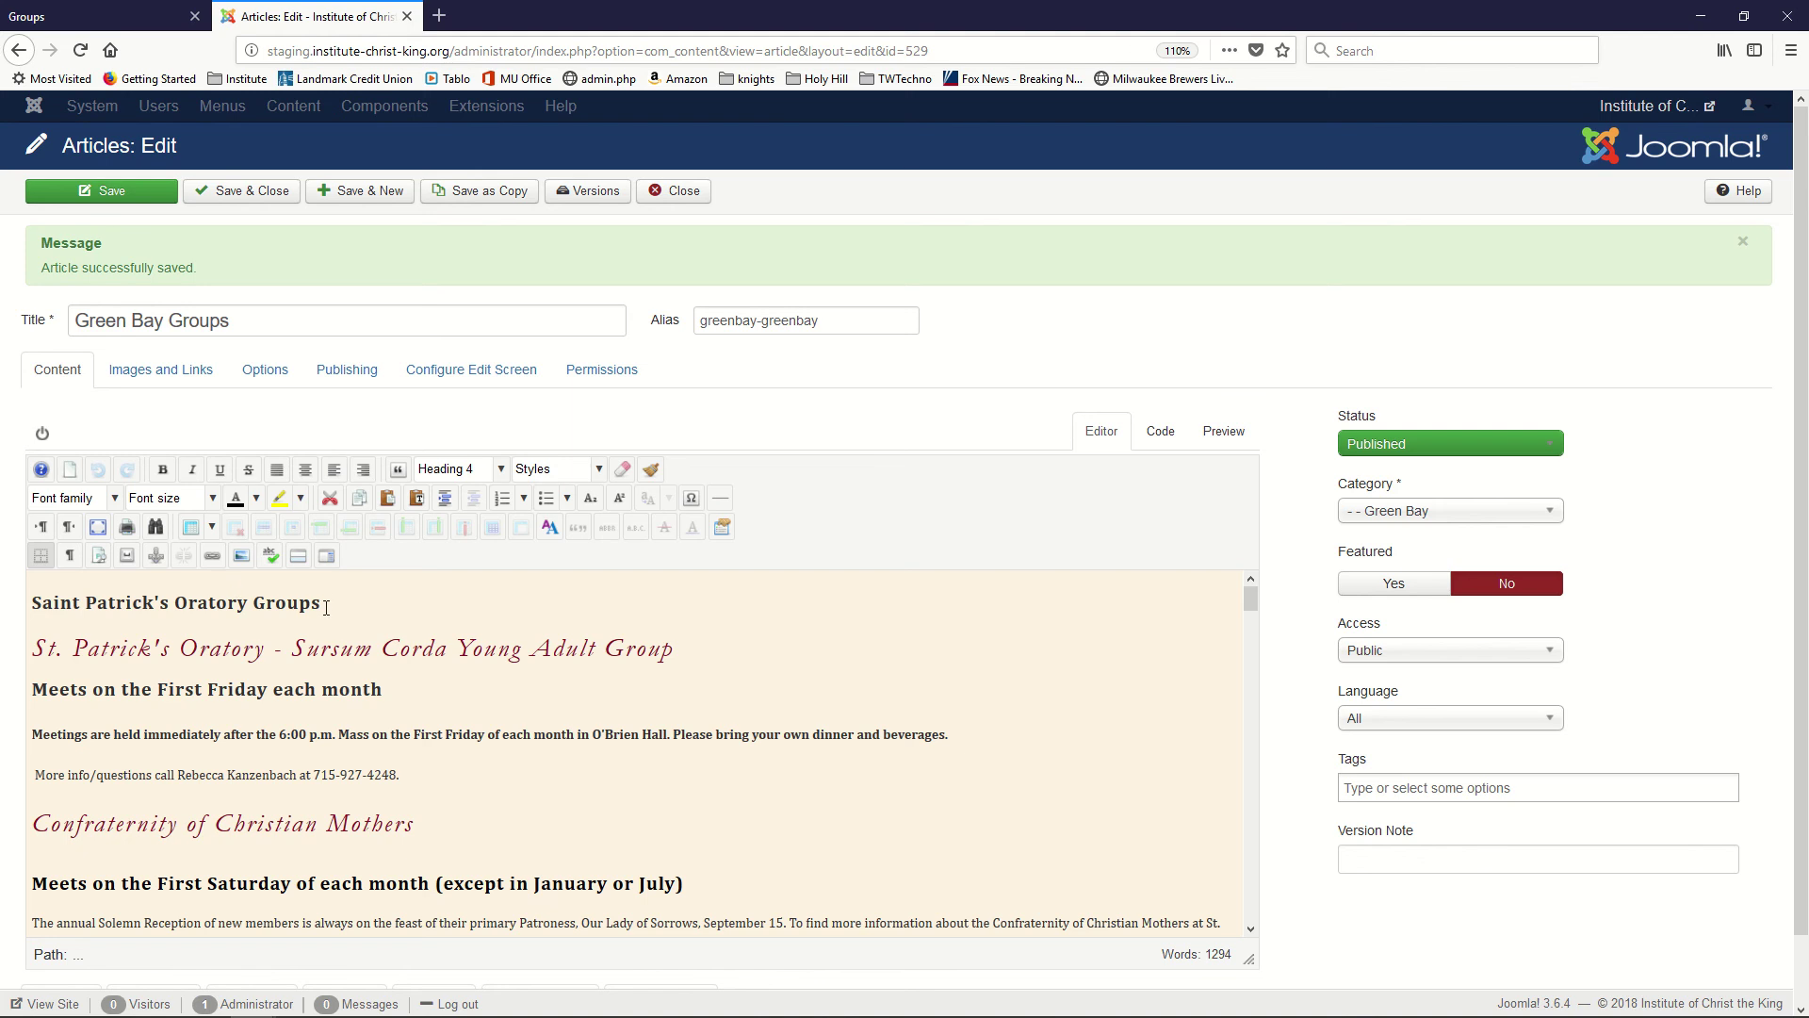
pyautogui.moveTo(324, 602); pyautogui.dragTo(22, 582)
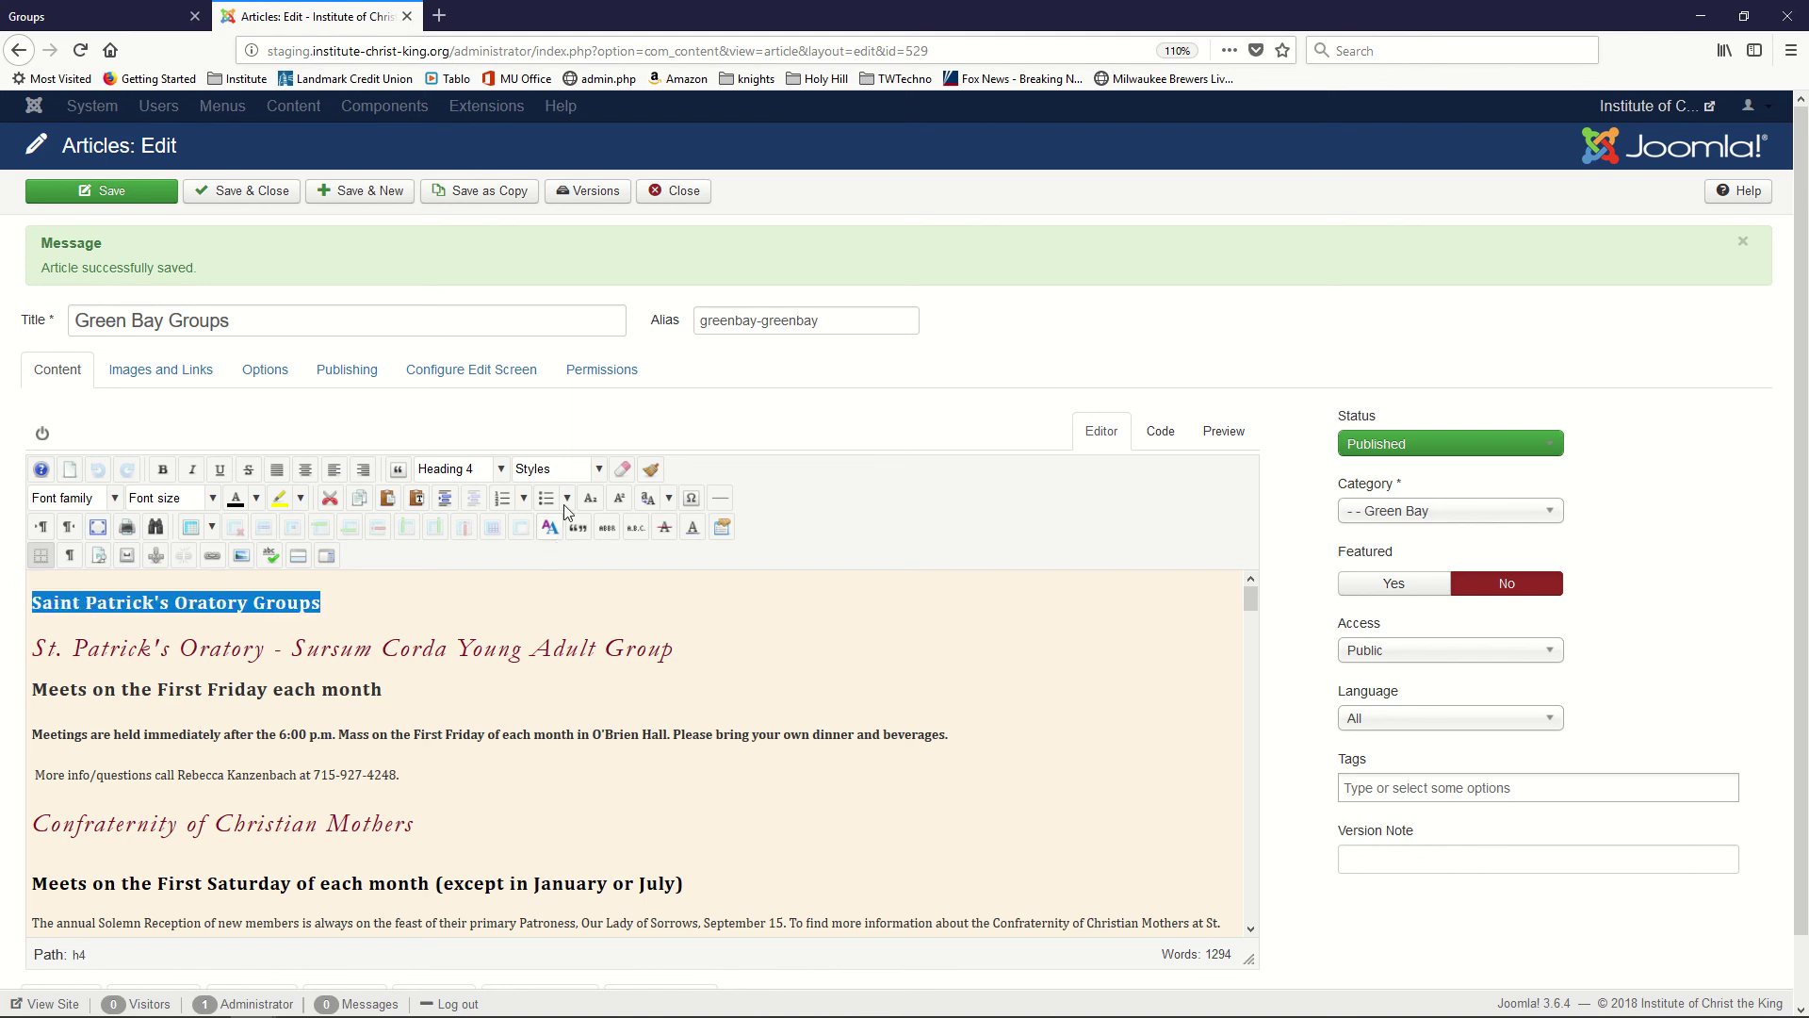
pyautogui.click(503, 469)
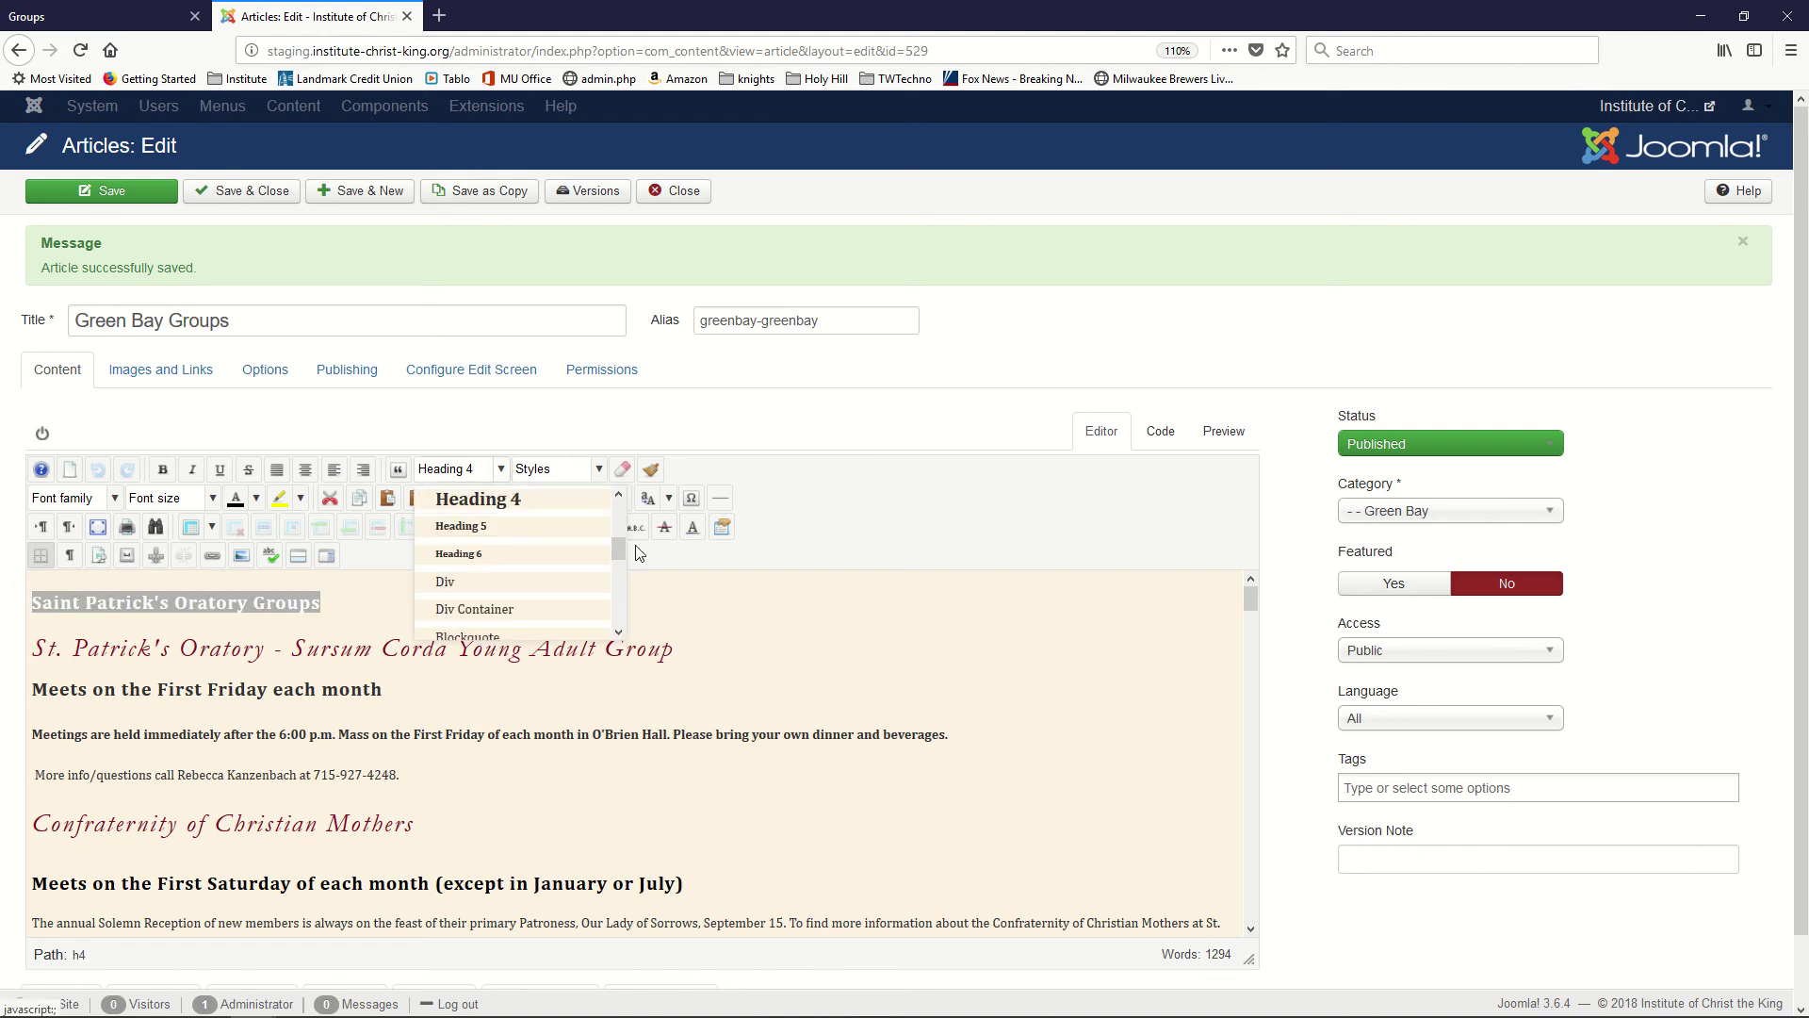
pyautogui.moveTo(624, 552); pyautogui.dragTo(618, 512)
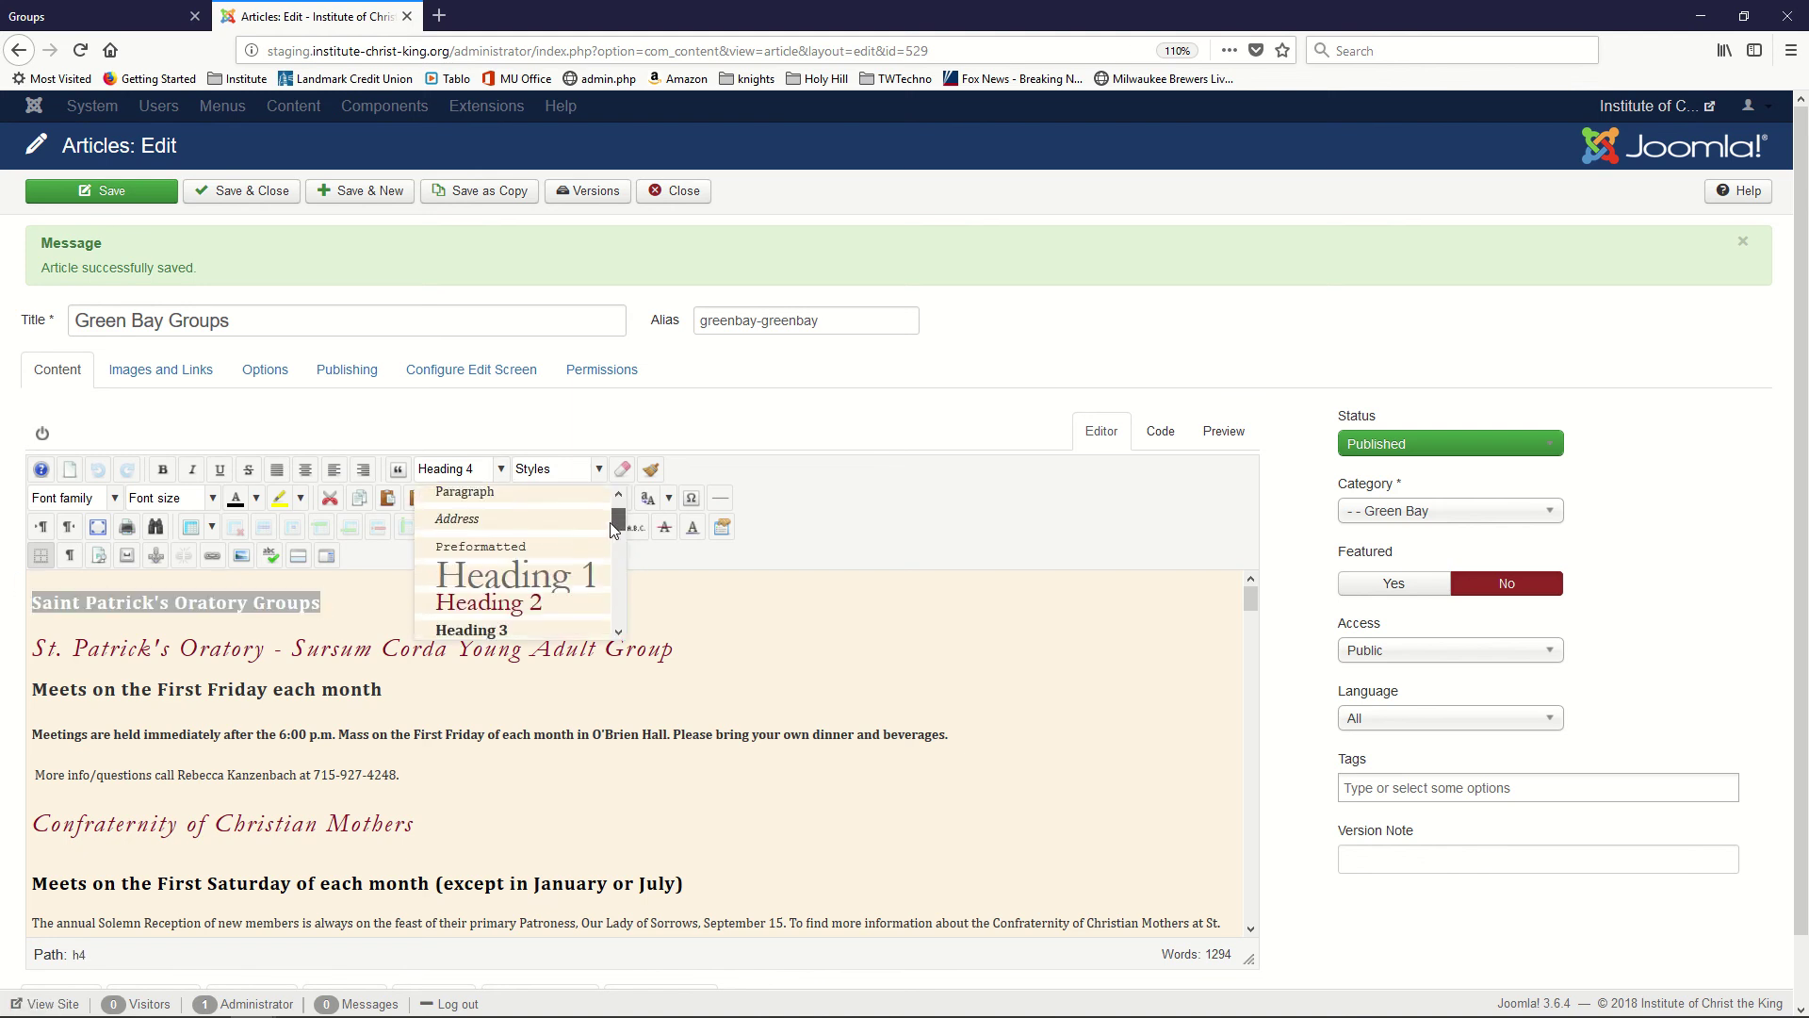
pyautogui.click(541, 562)
pyautogui.click(497, 695)
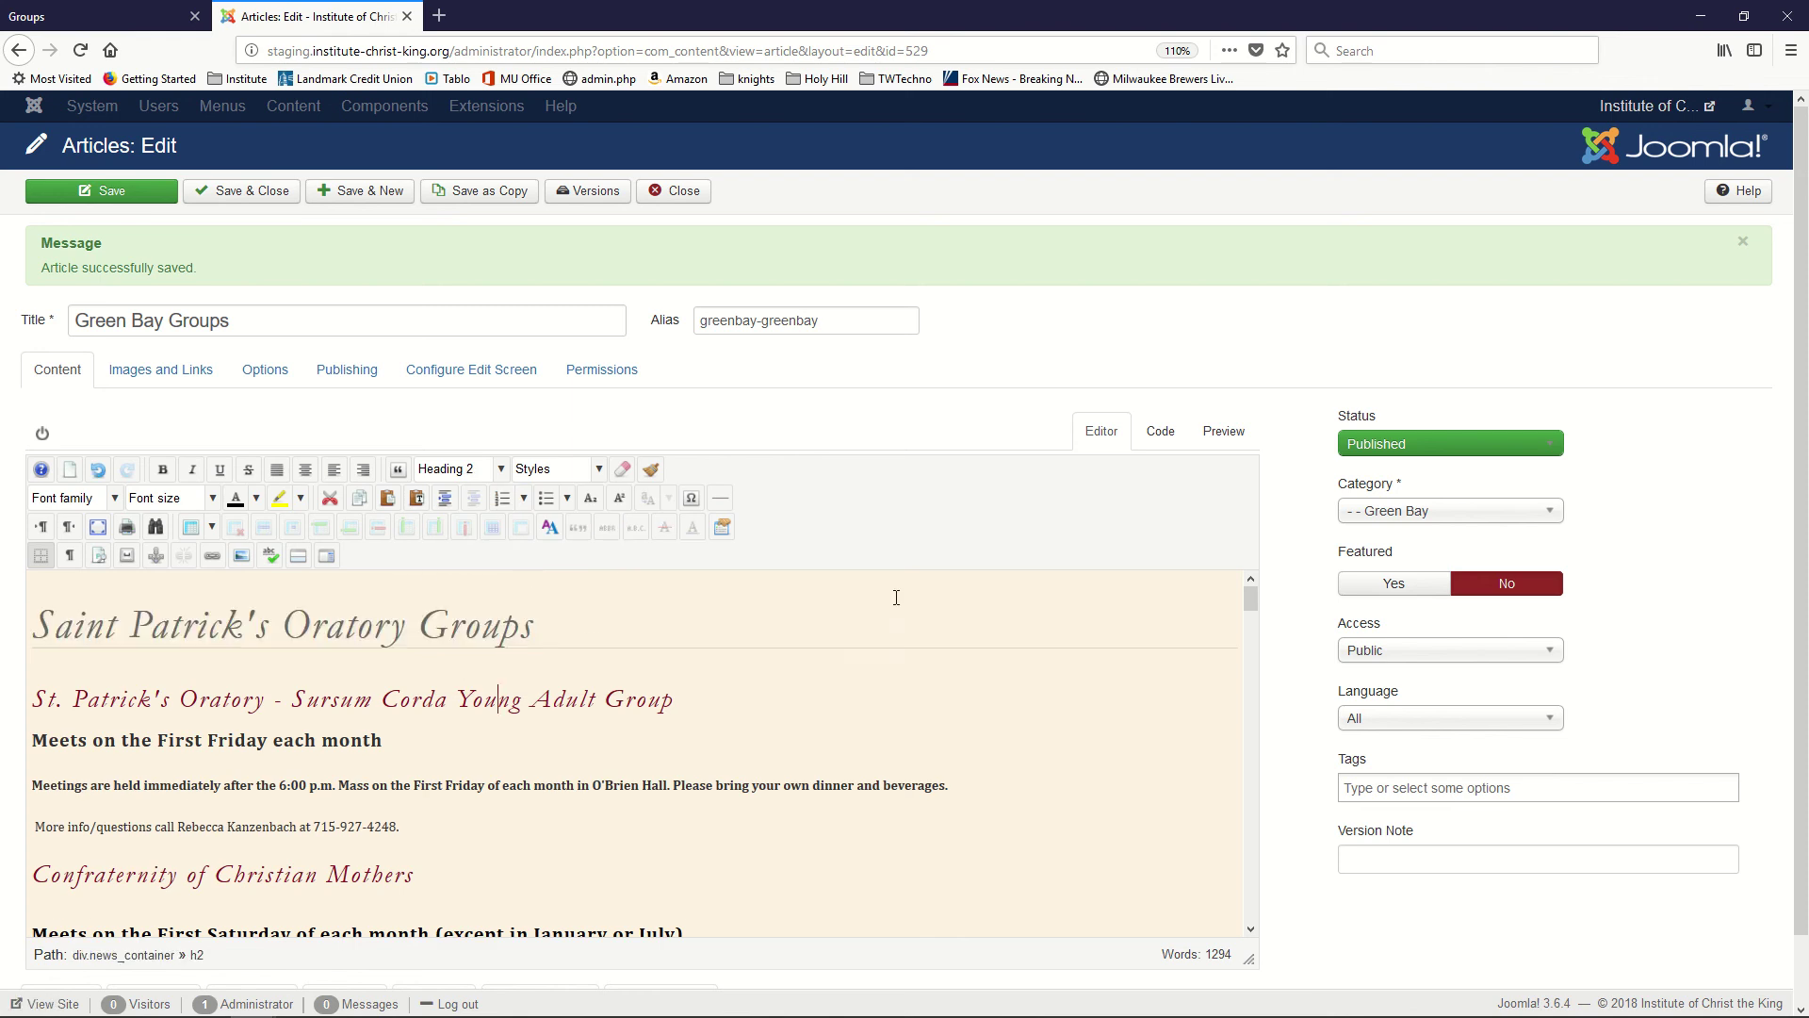
# Preview the formatted article, then return to the editing view
pyautogui.click(1221, 435)
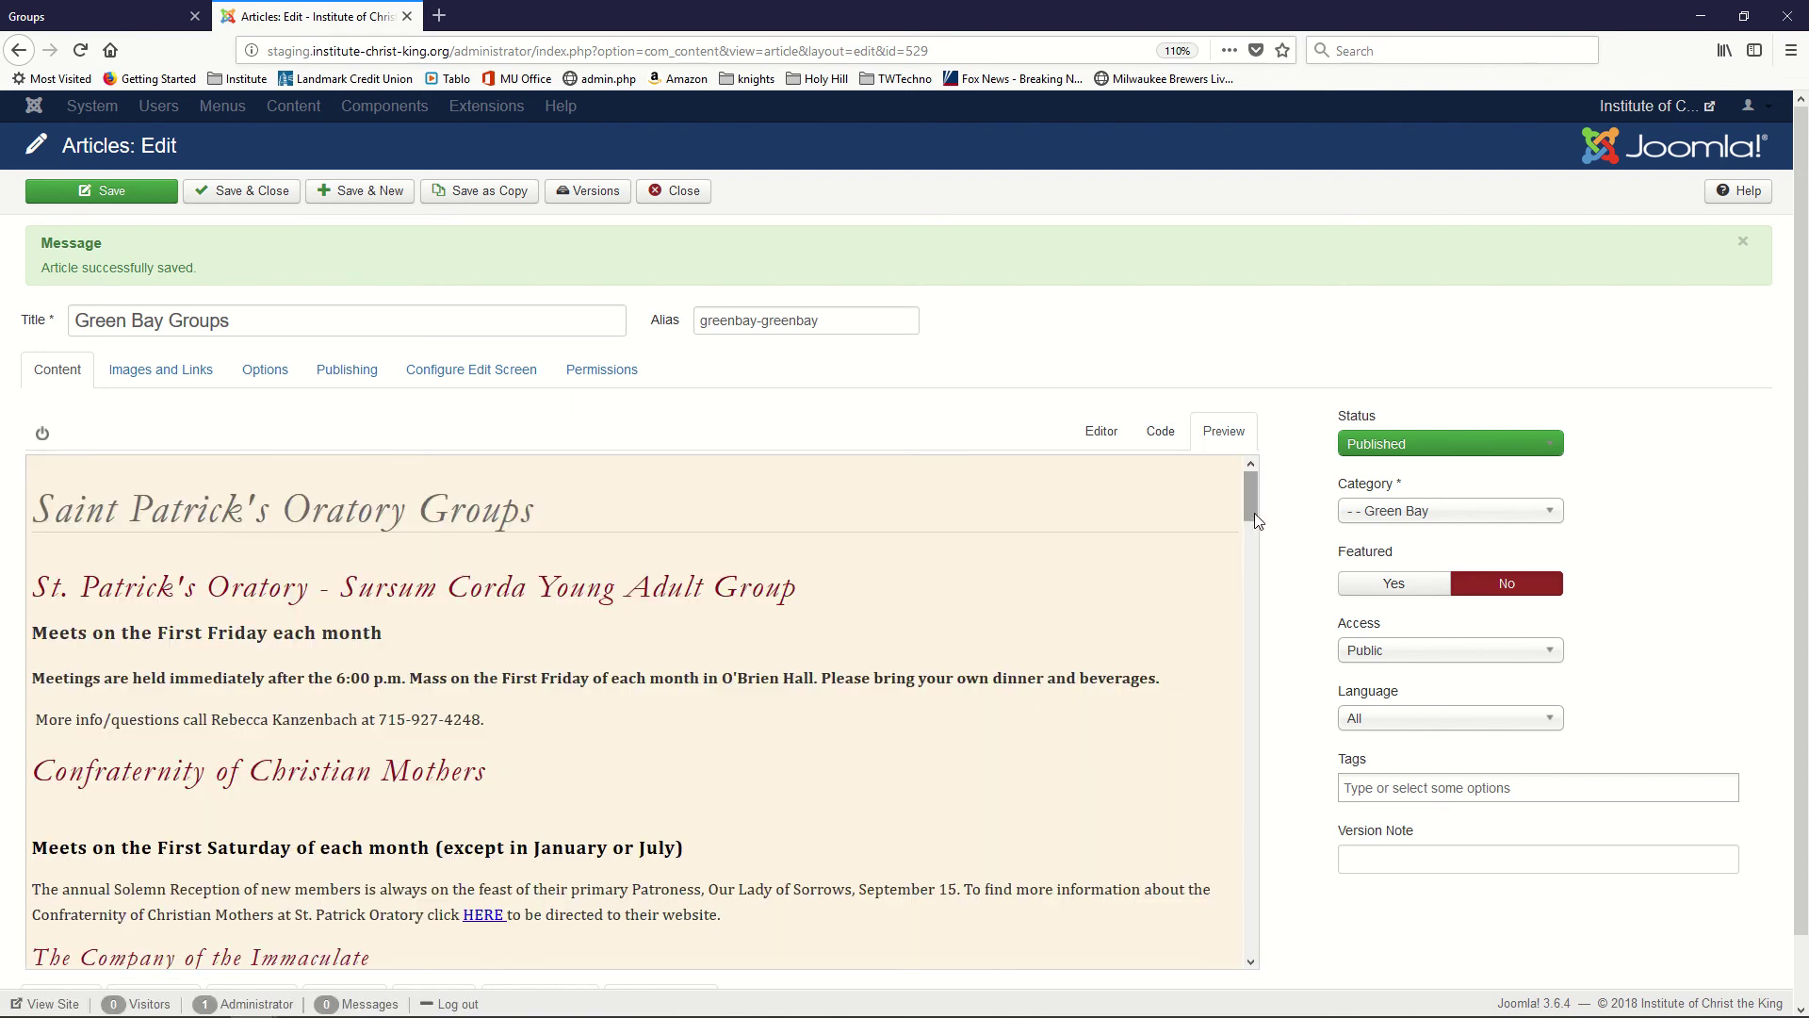
pyautogui.moveTo(1253, 513)
pyautogui.mouseDown()
pyautogui.moveTo(1301, 947)
pyautogui.moveTo(1252, 499)
pyautogui.mouseUp()
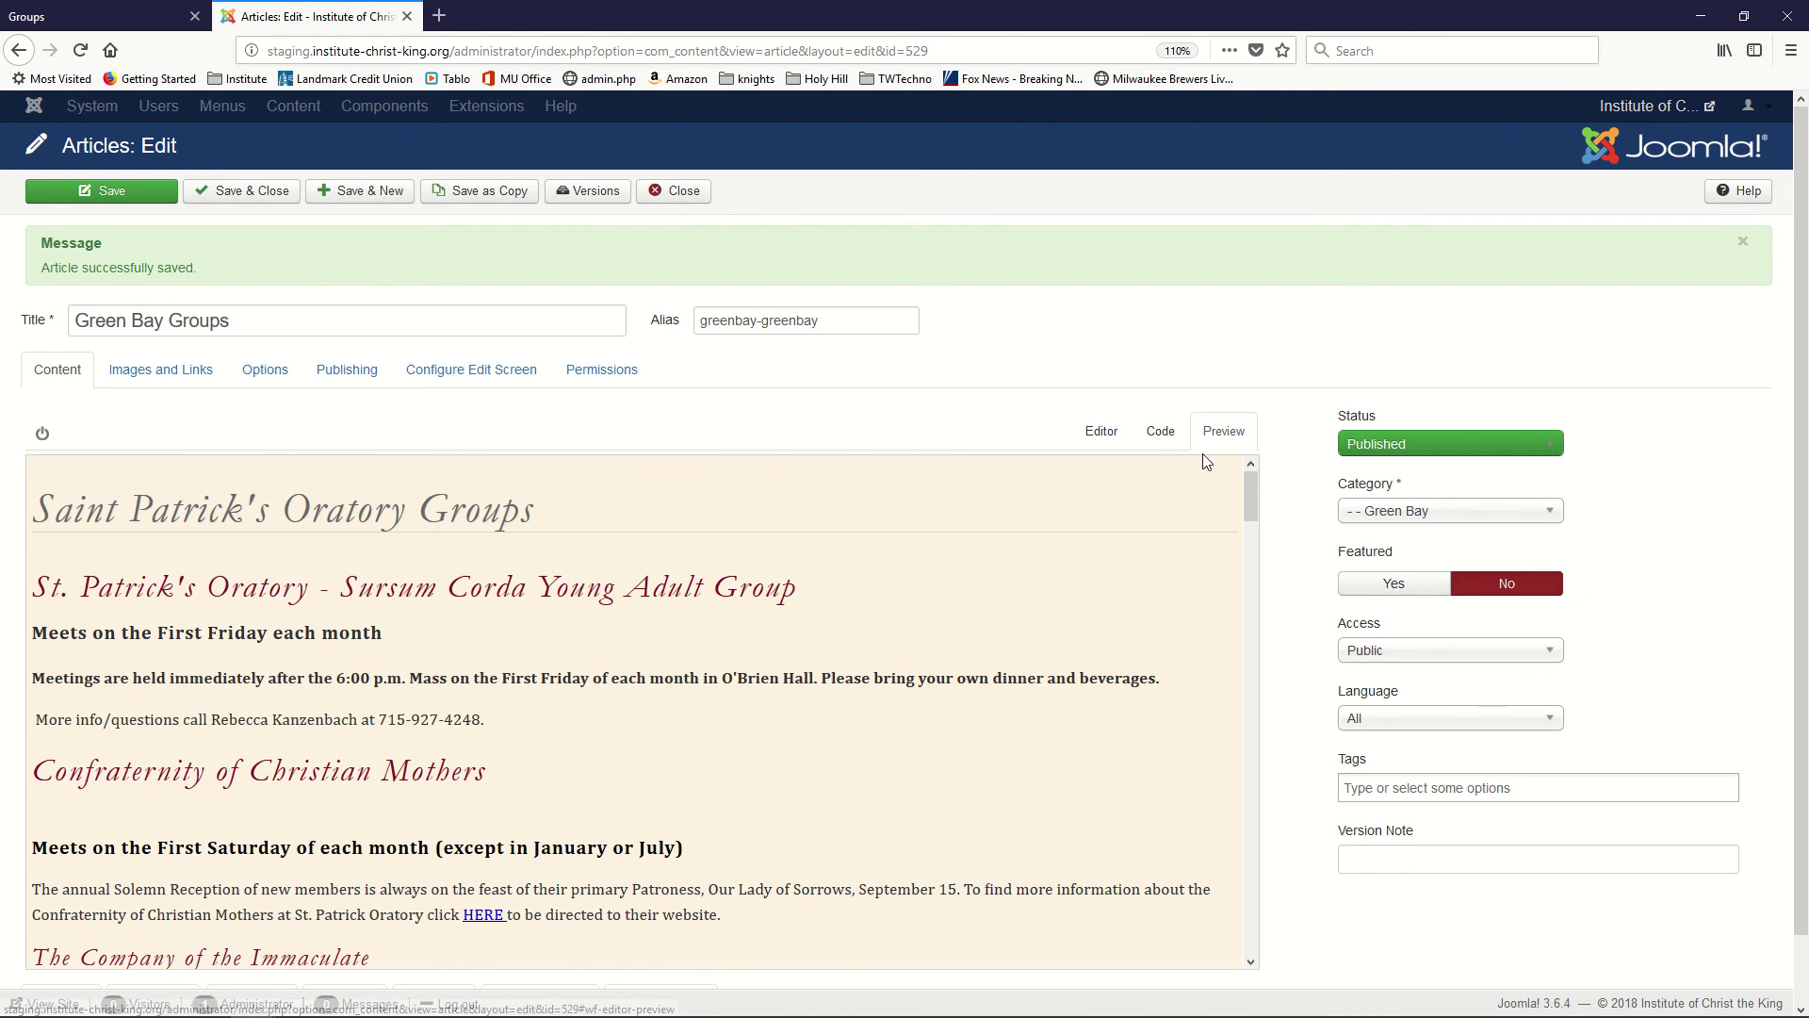
pyautogui.click(1101, 435)
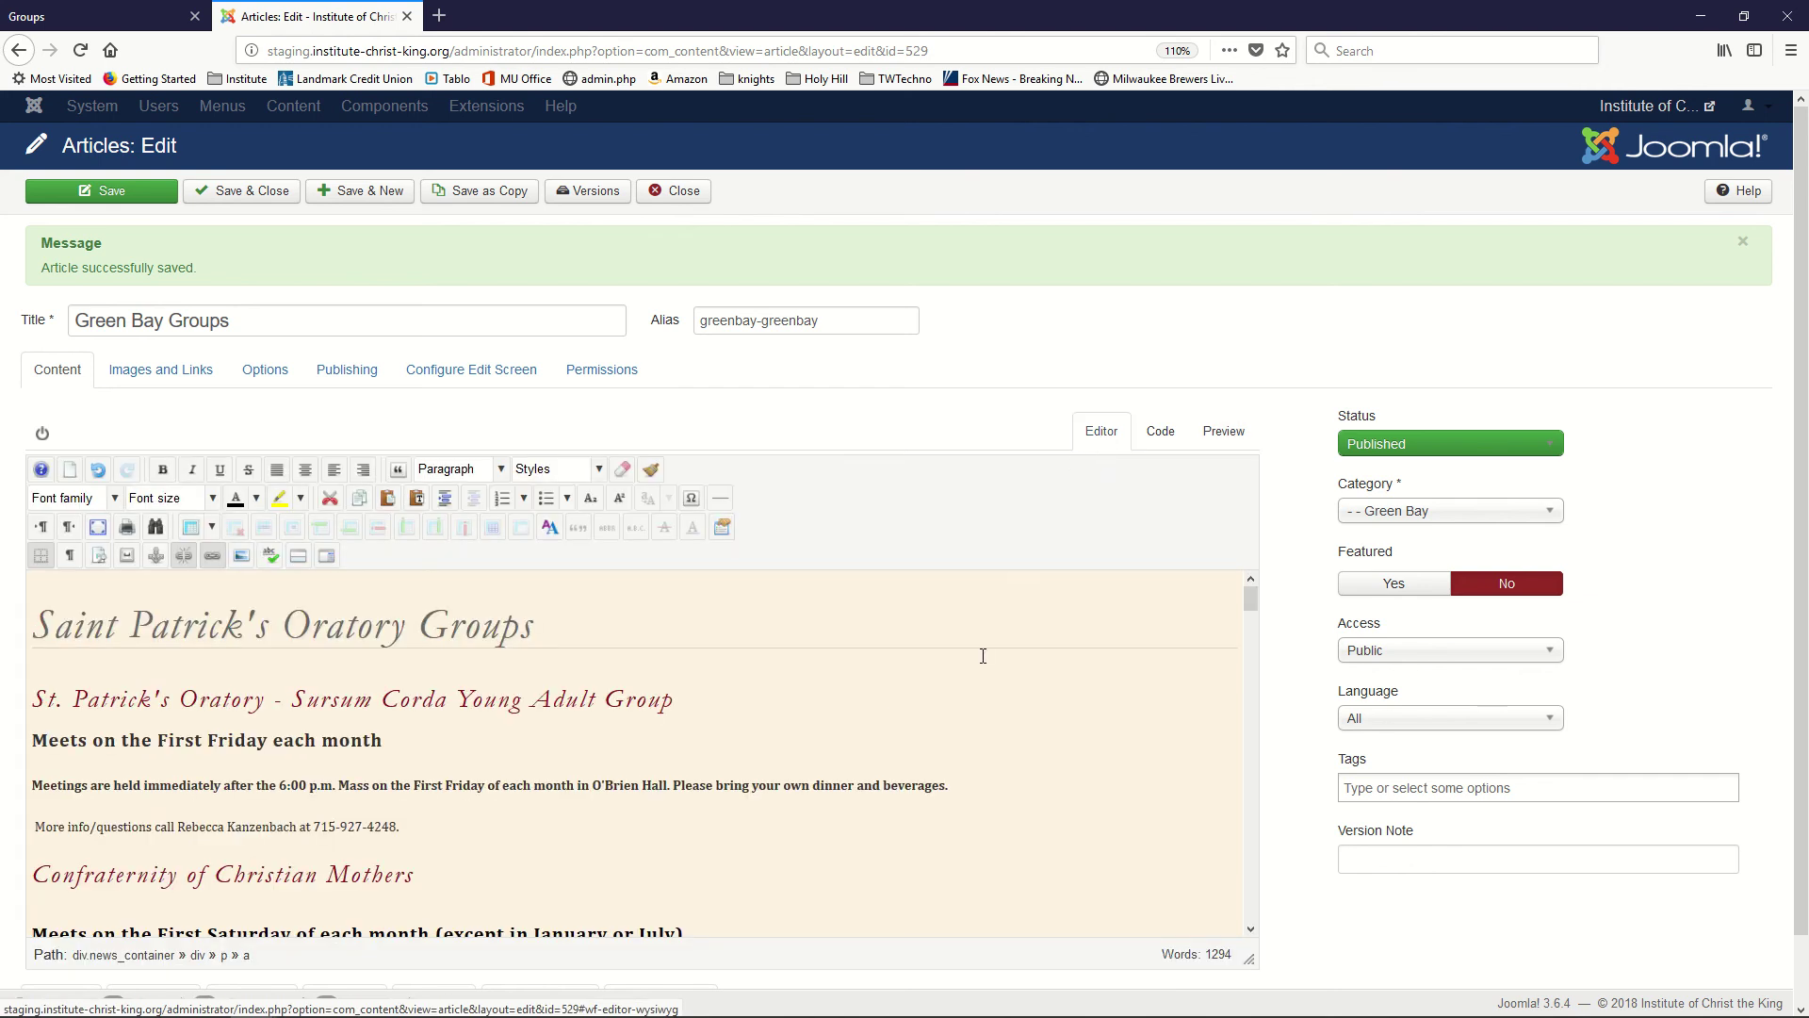
# Inspect the link settings of the word "HERE" in the Confraternity of Christian Mothers paragraph and close them without changes
pyautogui.scroll(-3, 1075, 613)
pyautogui.scroll(3, 1074, 631)
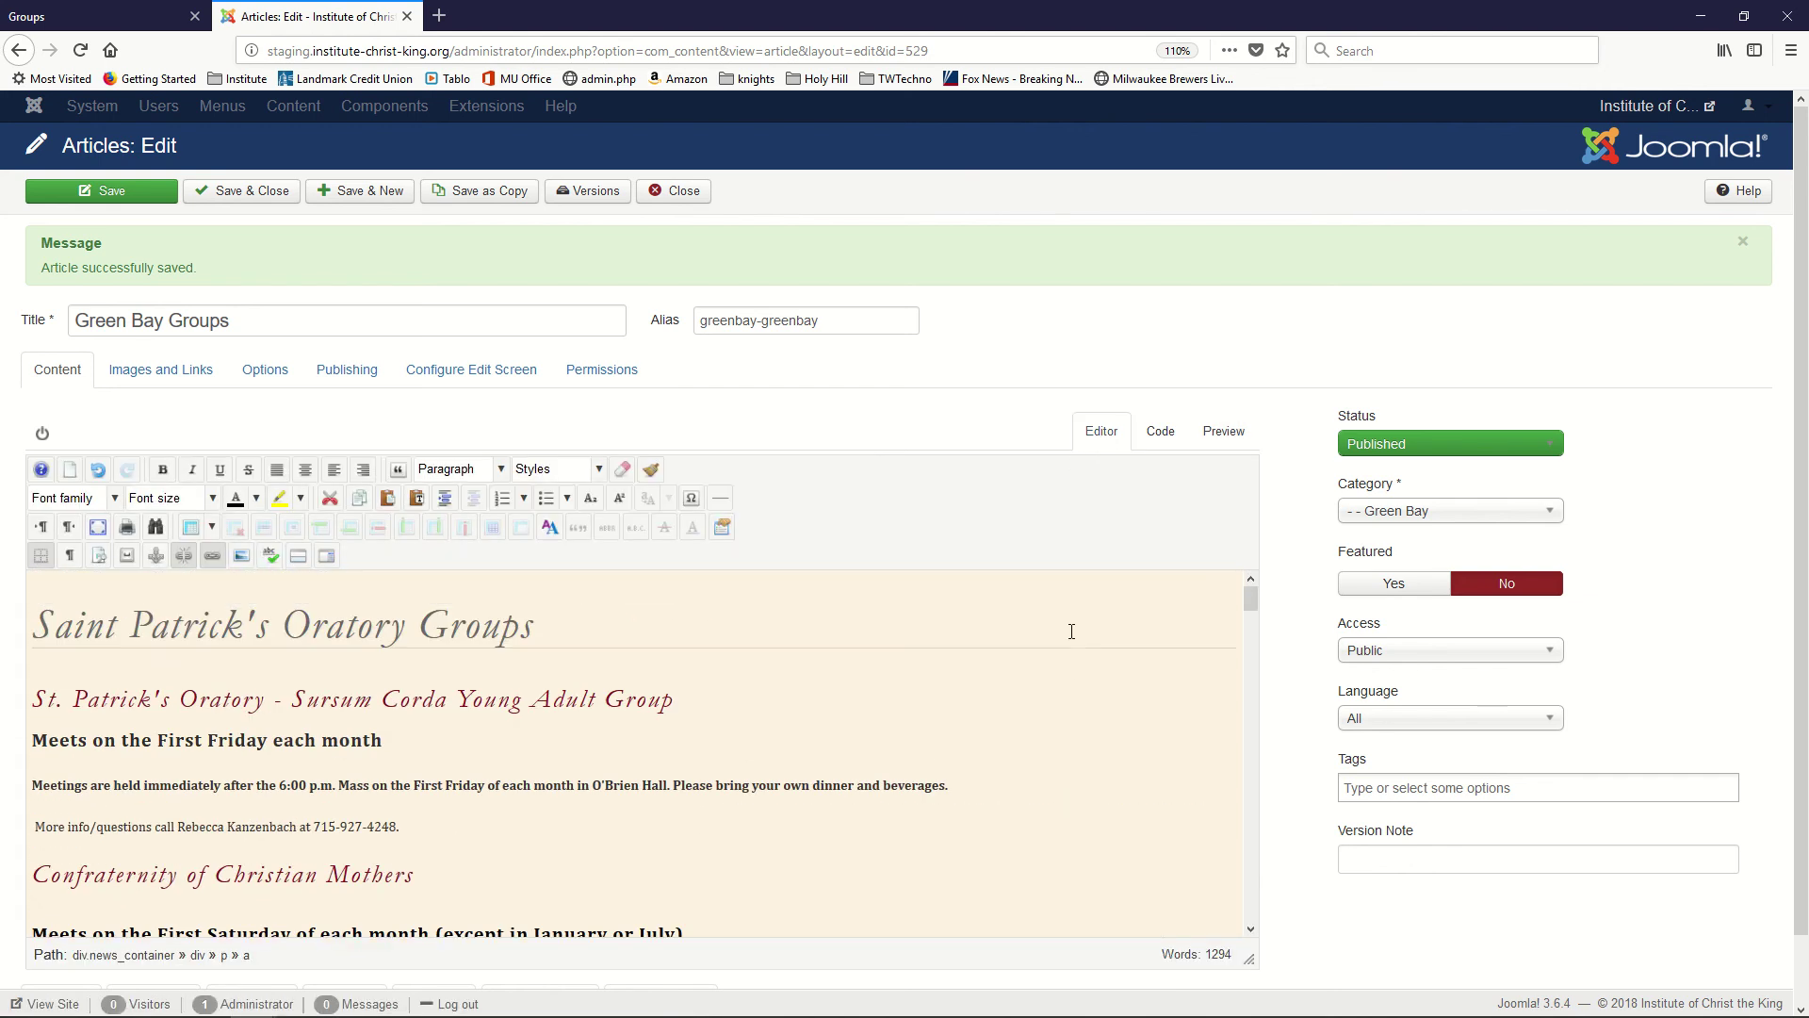
pyautogui.scroll(-5, 1071, 631)
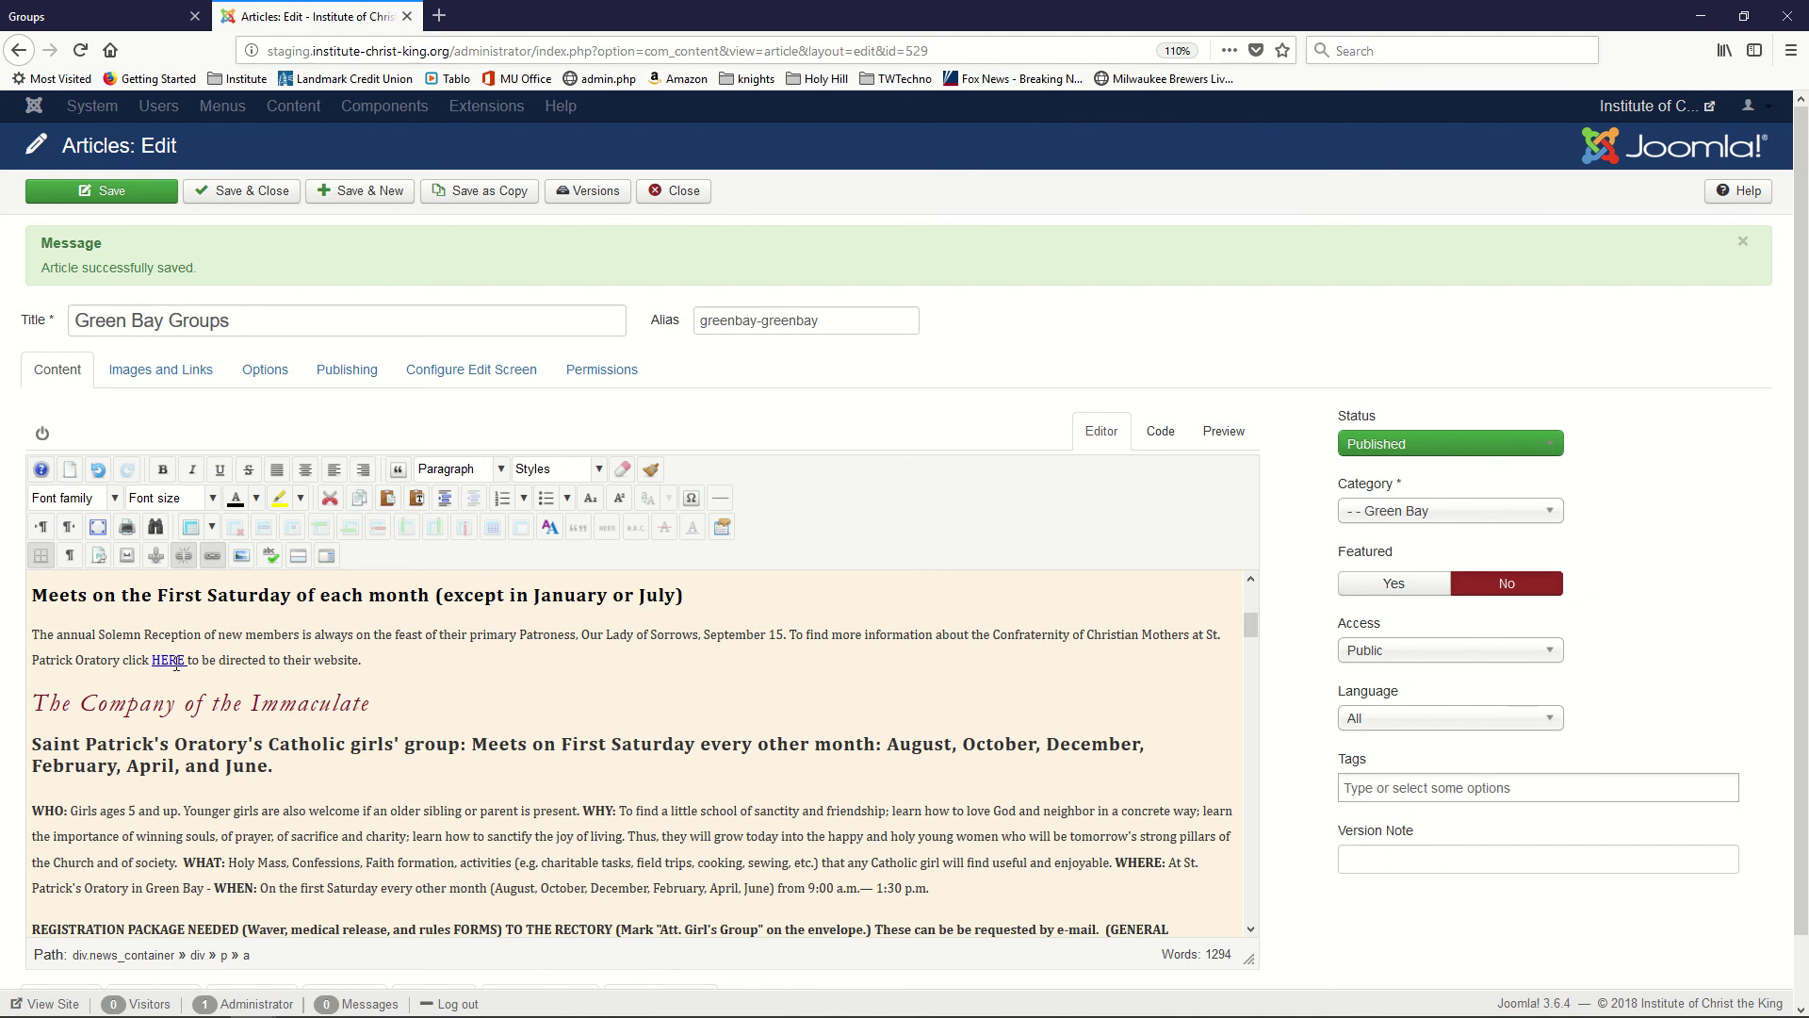
pyautogui.scroll(-5, 262, 687)
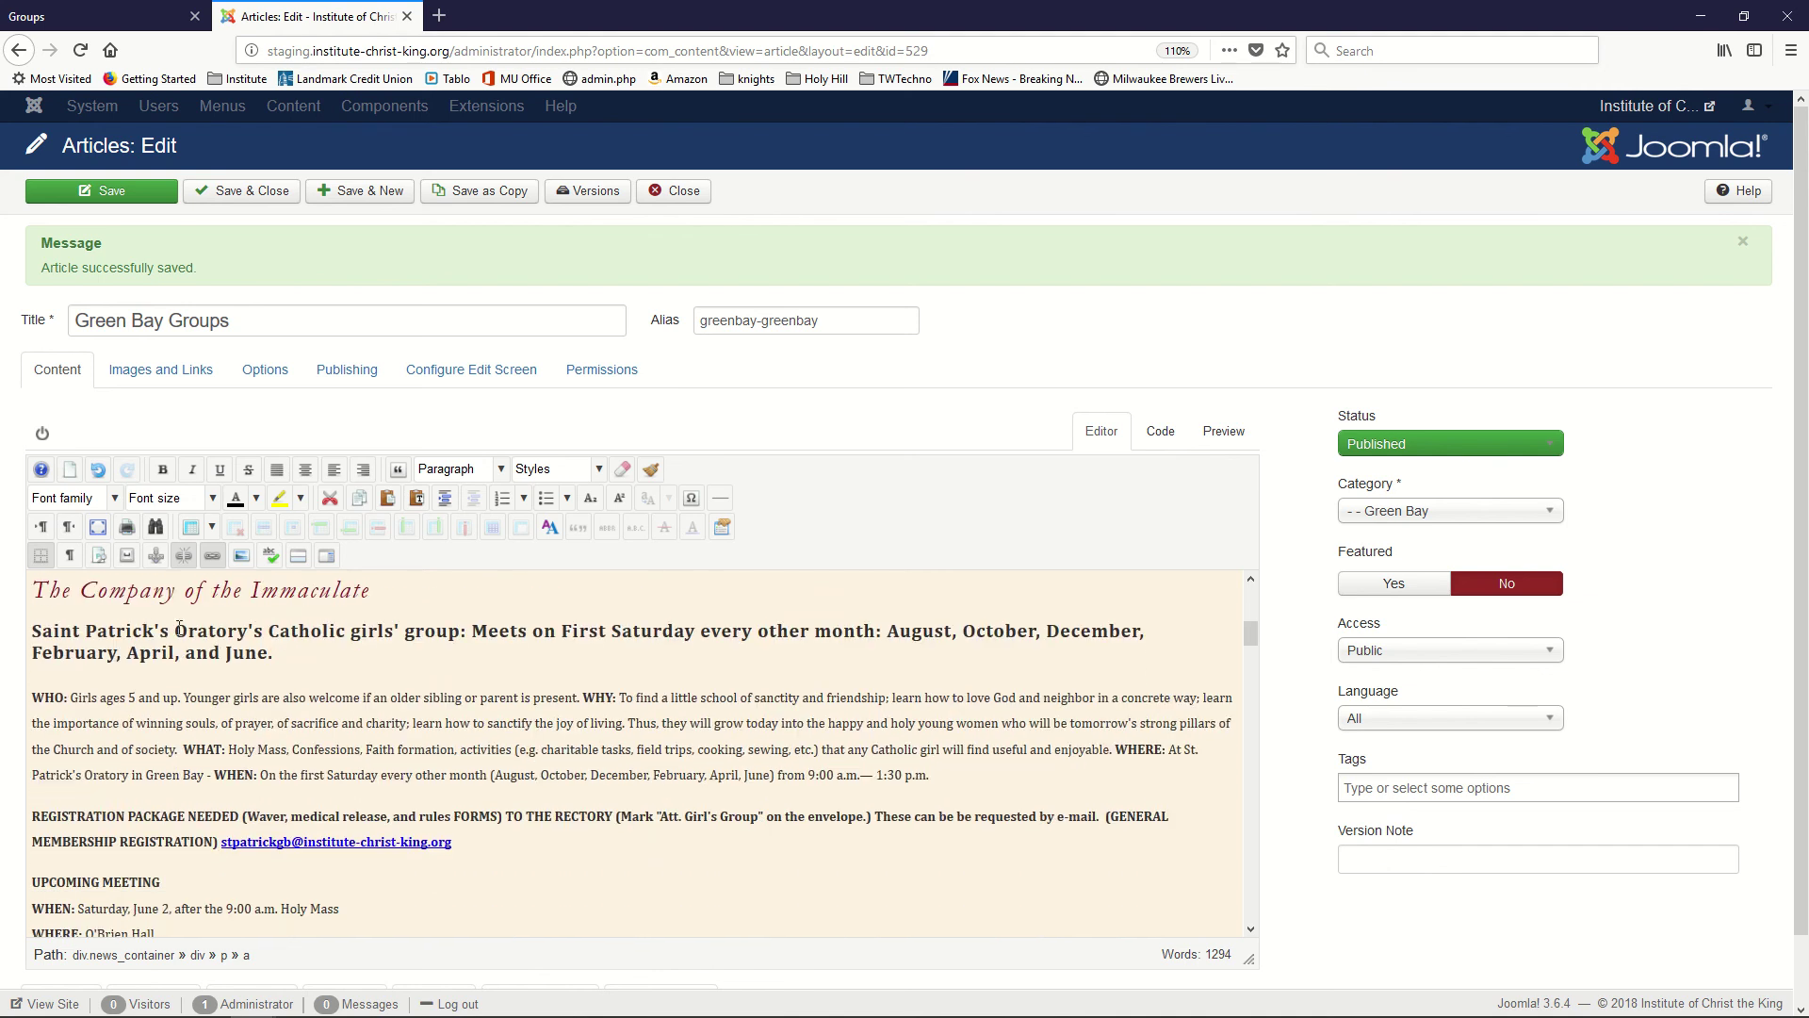
pyautogui.scroll(5, 214, 645)
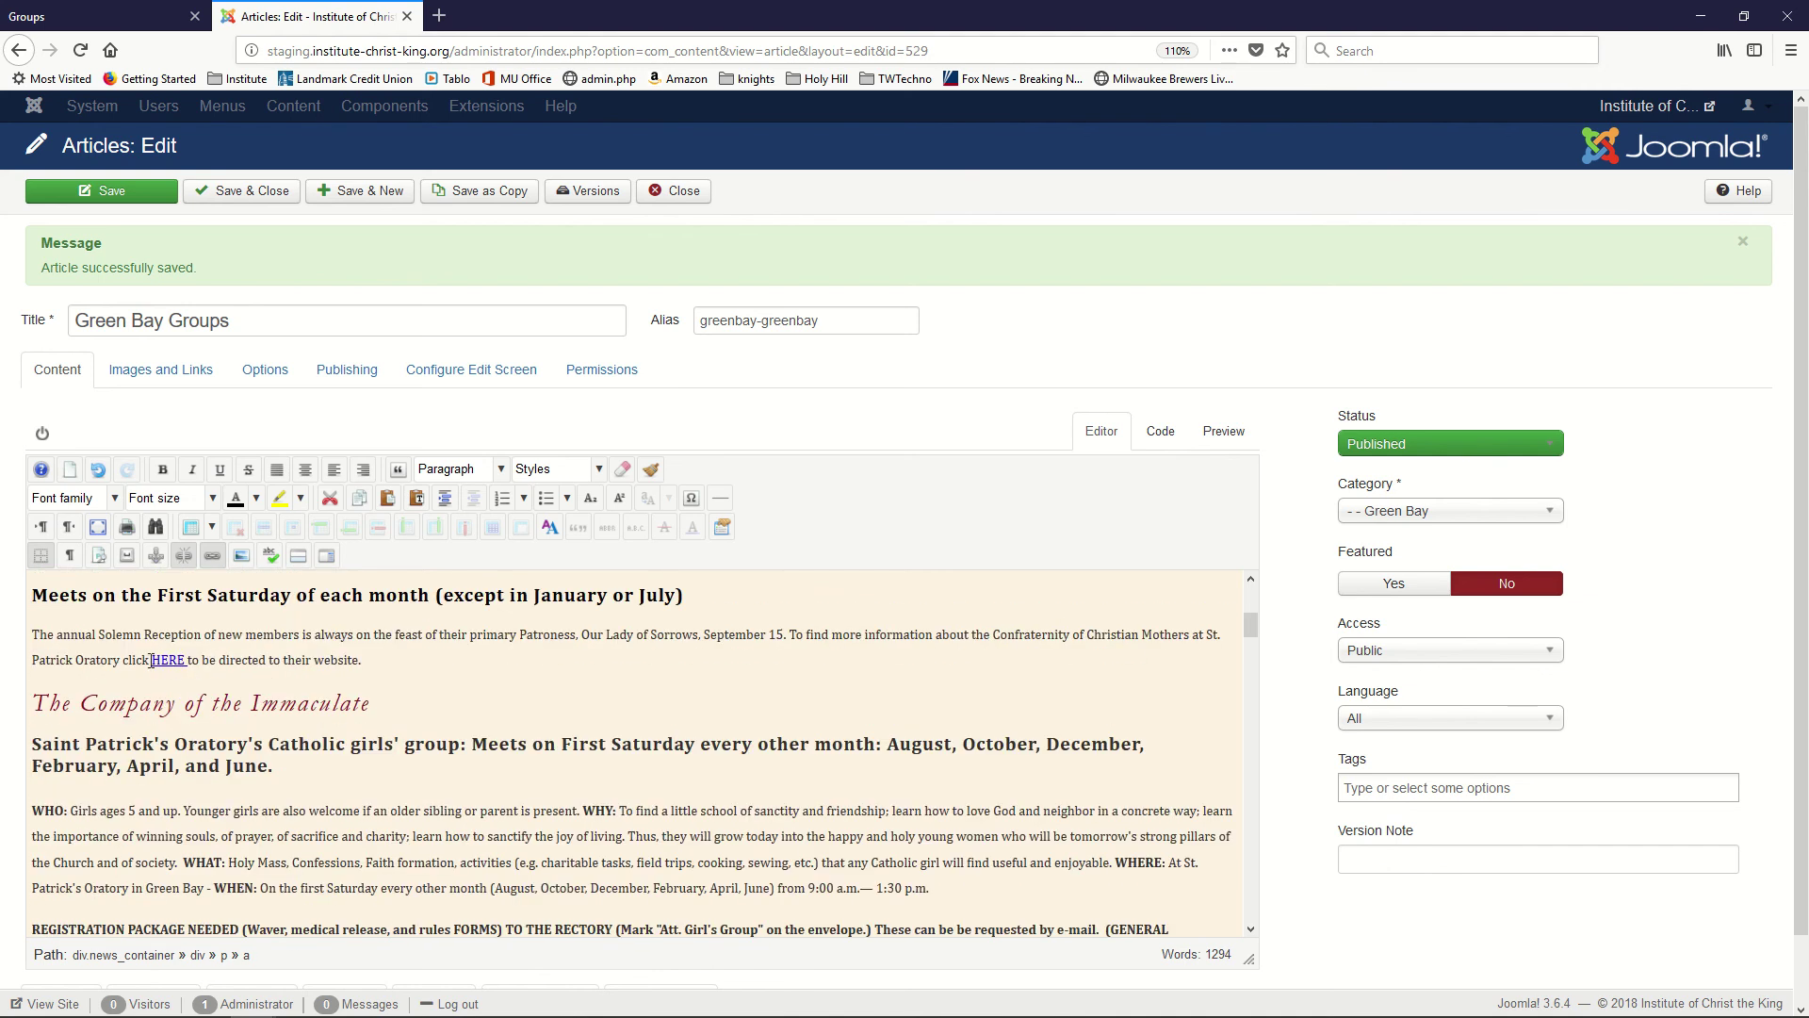
pyautogui.moveTo(153, 662); pyautogui.dragTo(185, 662)
pyautogui.scroll(-2, 689, 585)
pyautogui.scroll(2, 368, 615)
pyautogui.click(213, 557)
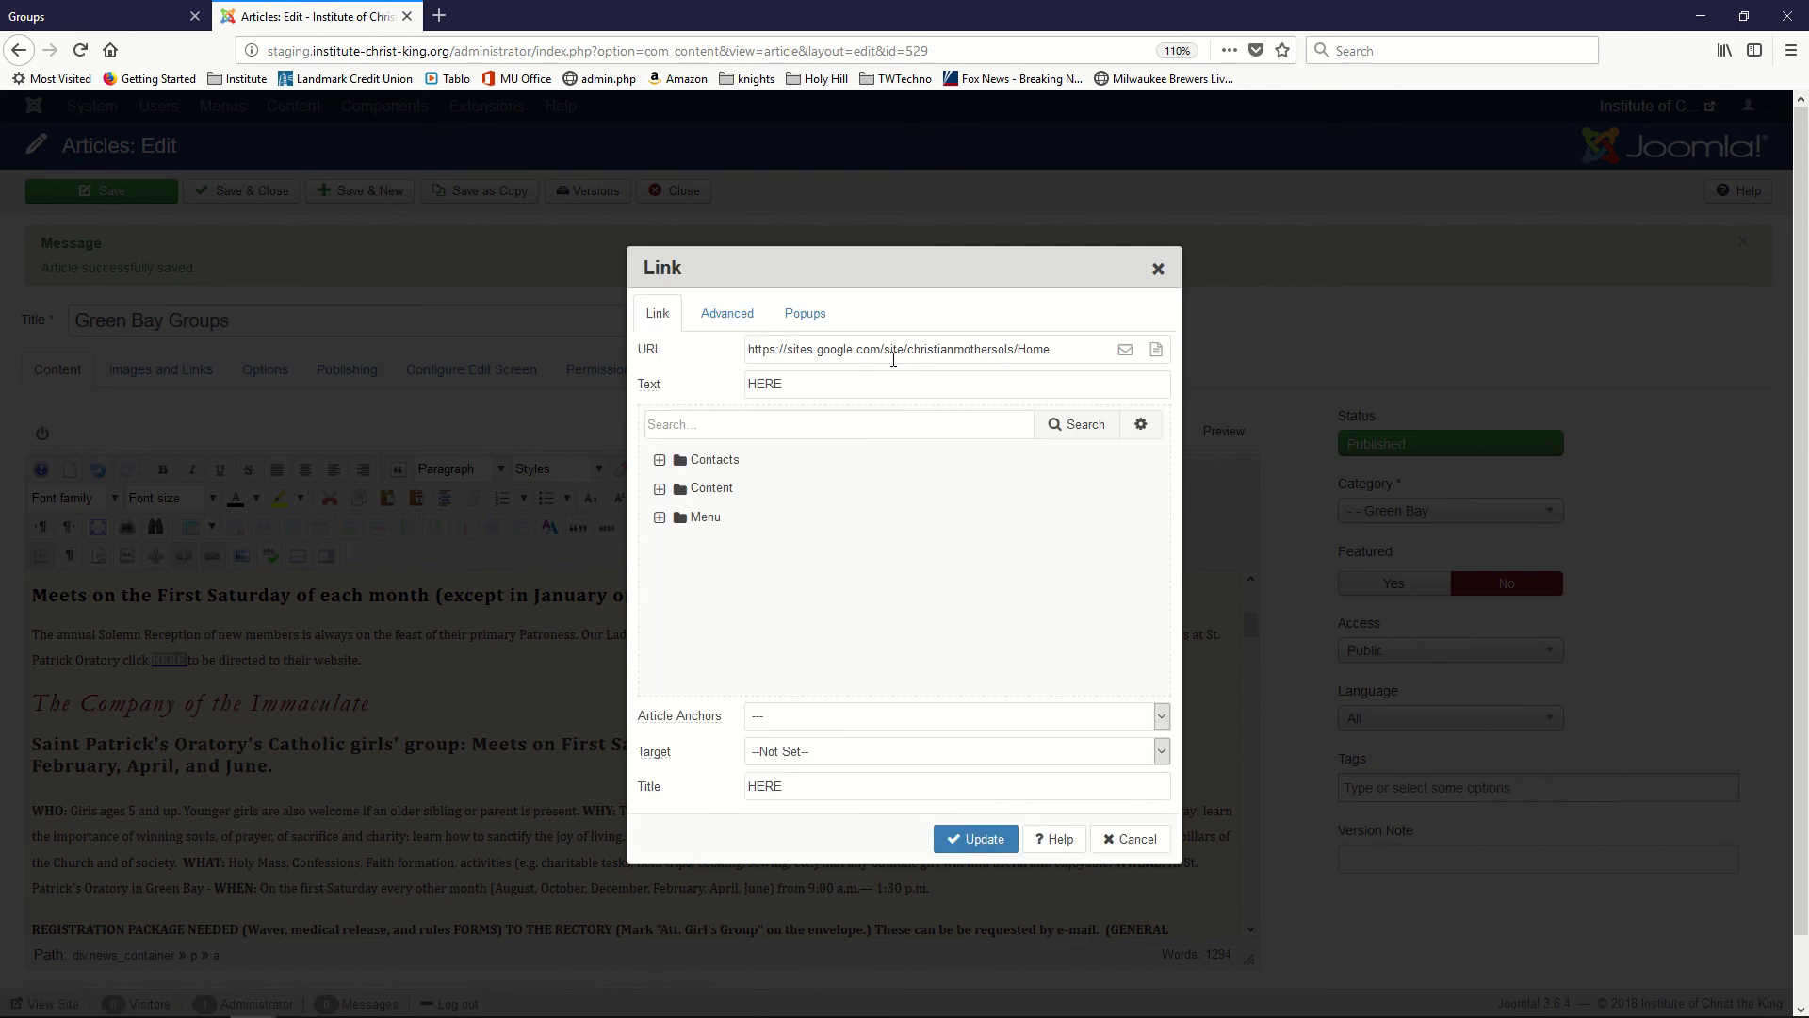
pyautogui.click(1132, 843)
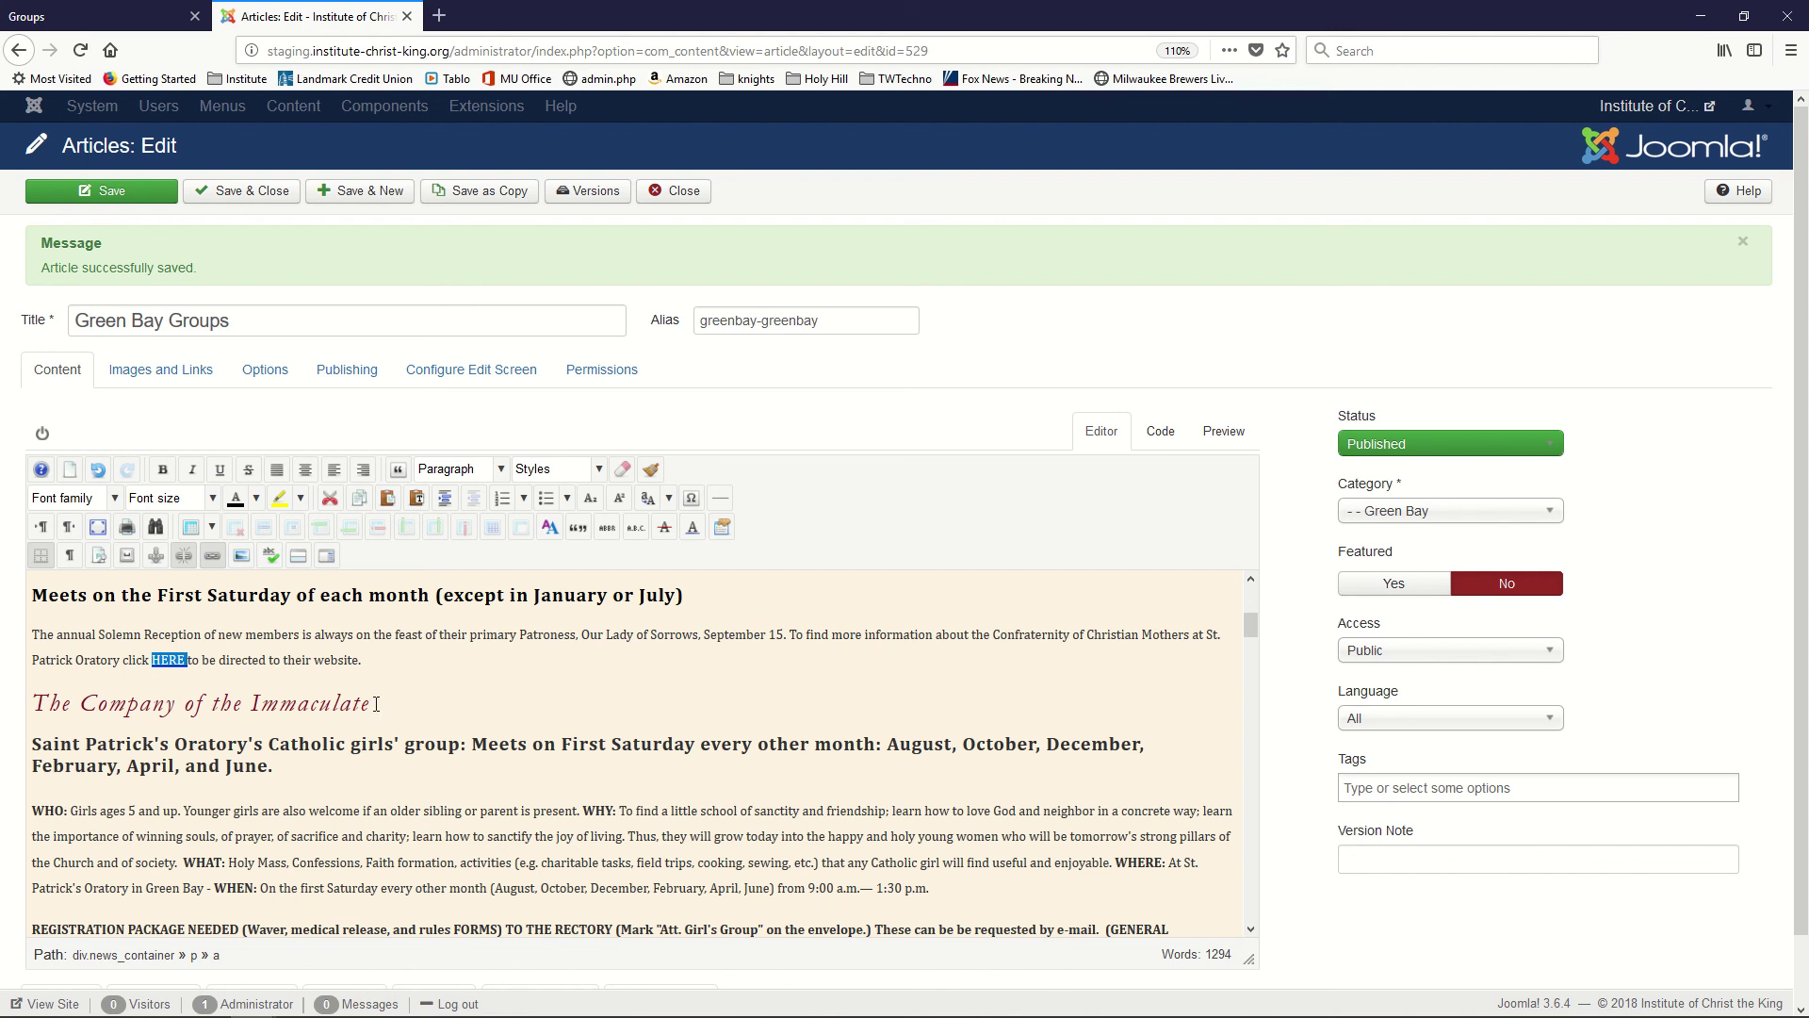
pyautogui.click(338, 669)
pyautogui.moveTo(316, 657); pyautogui.dragTo(361, 672)
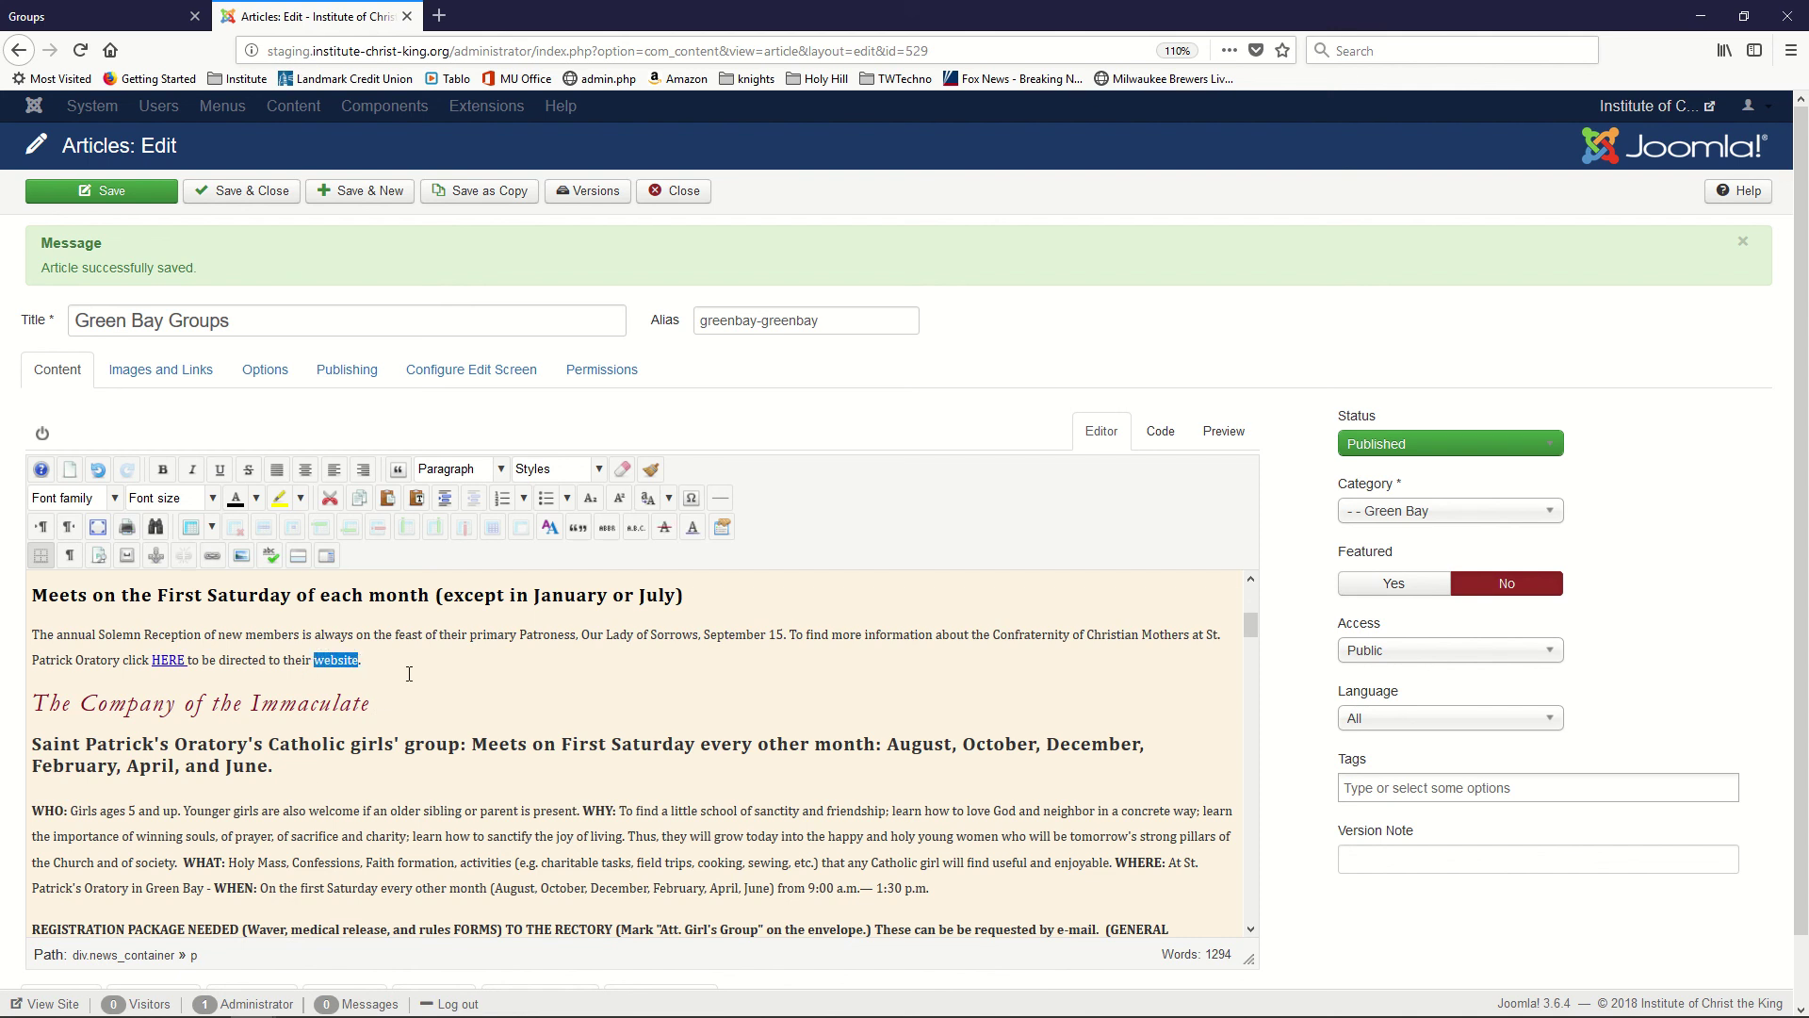
pyautogui.click(212, 558)
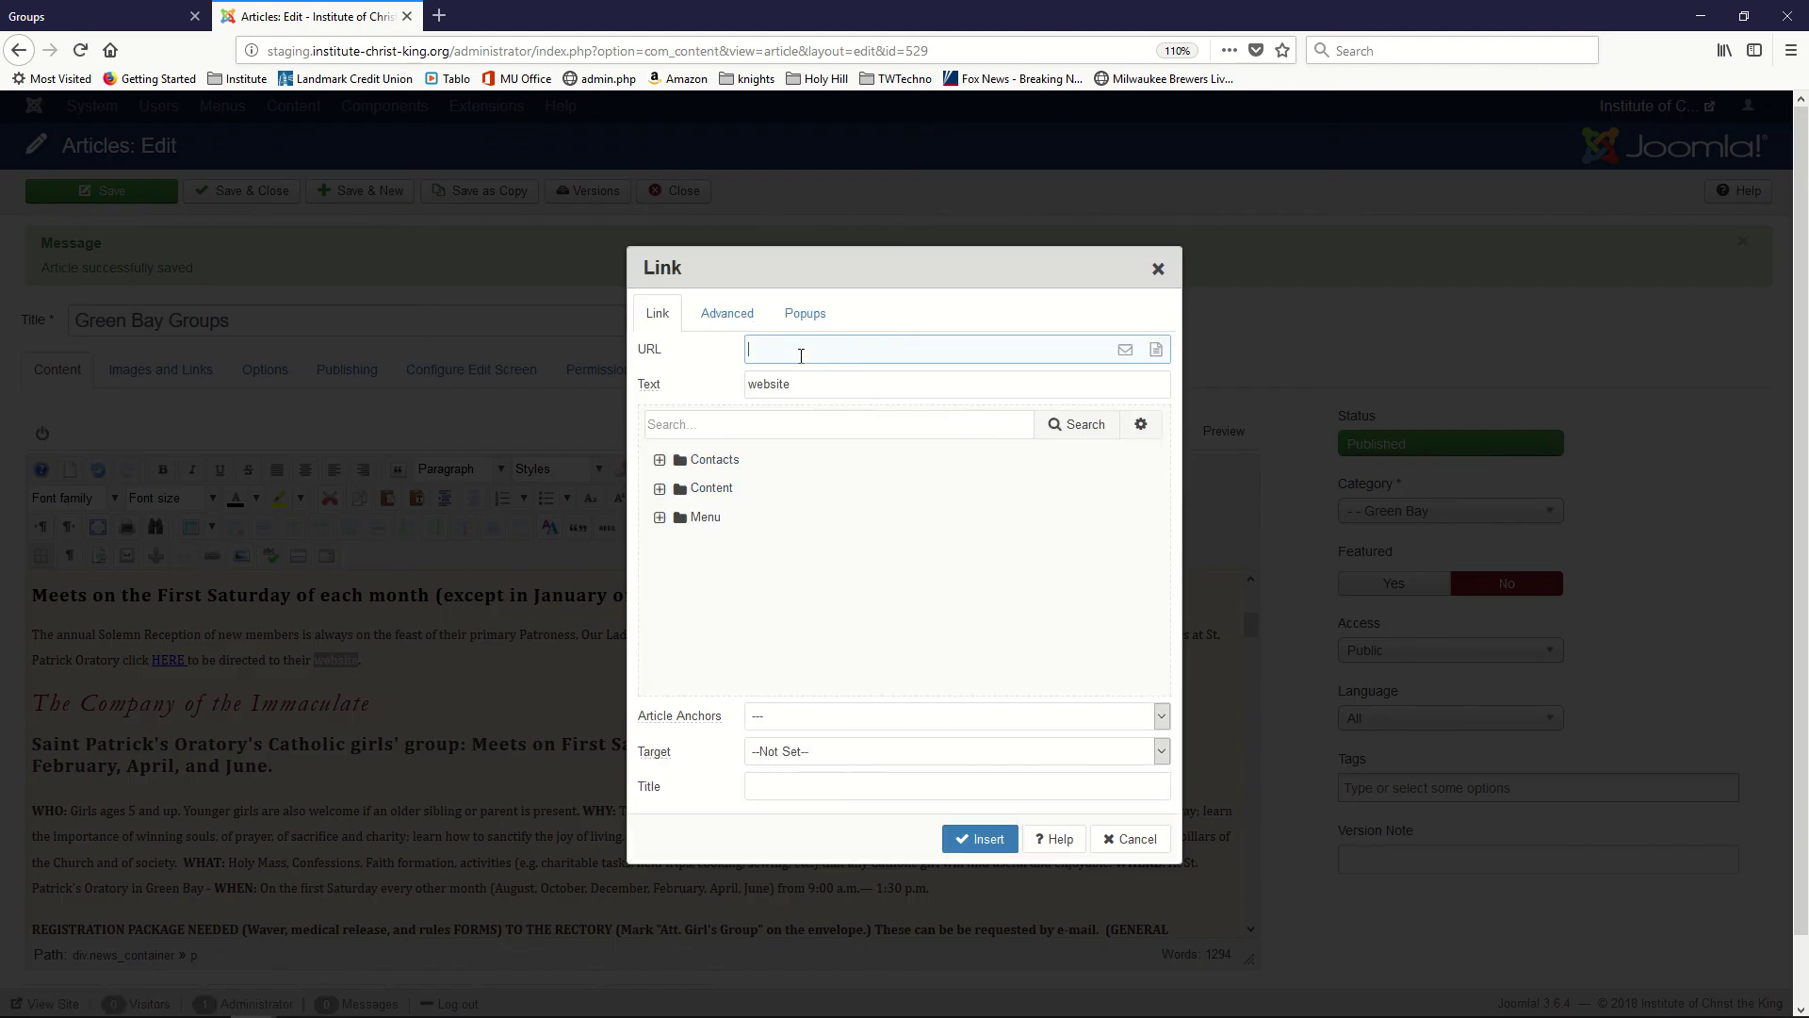
pyautogui.write('www.google.com')
pyautogui.press('Return')
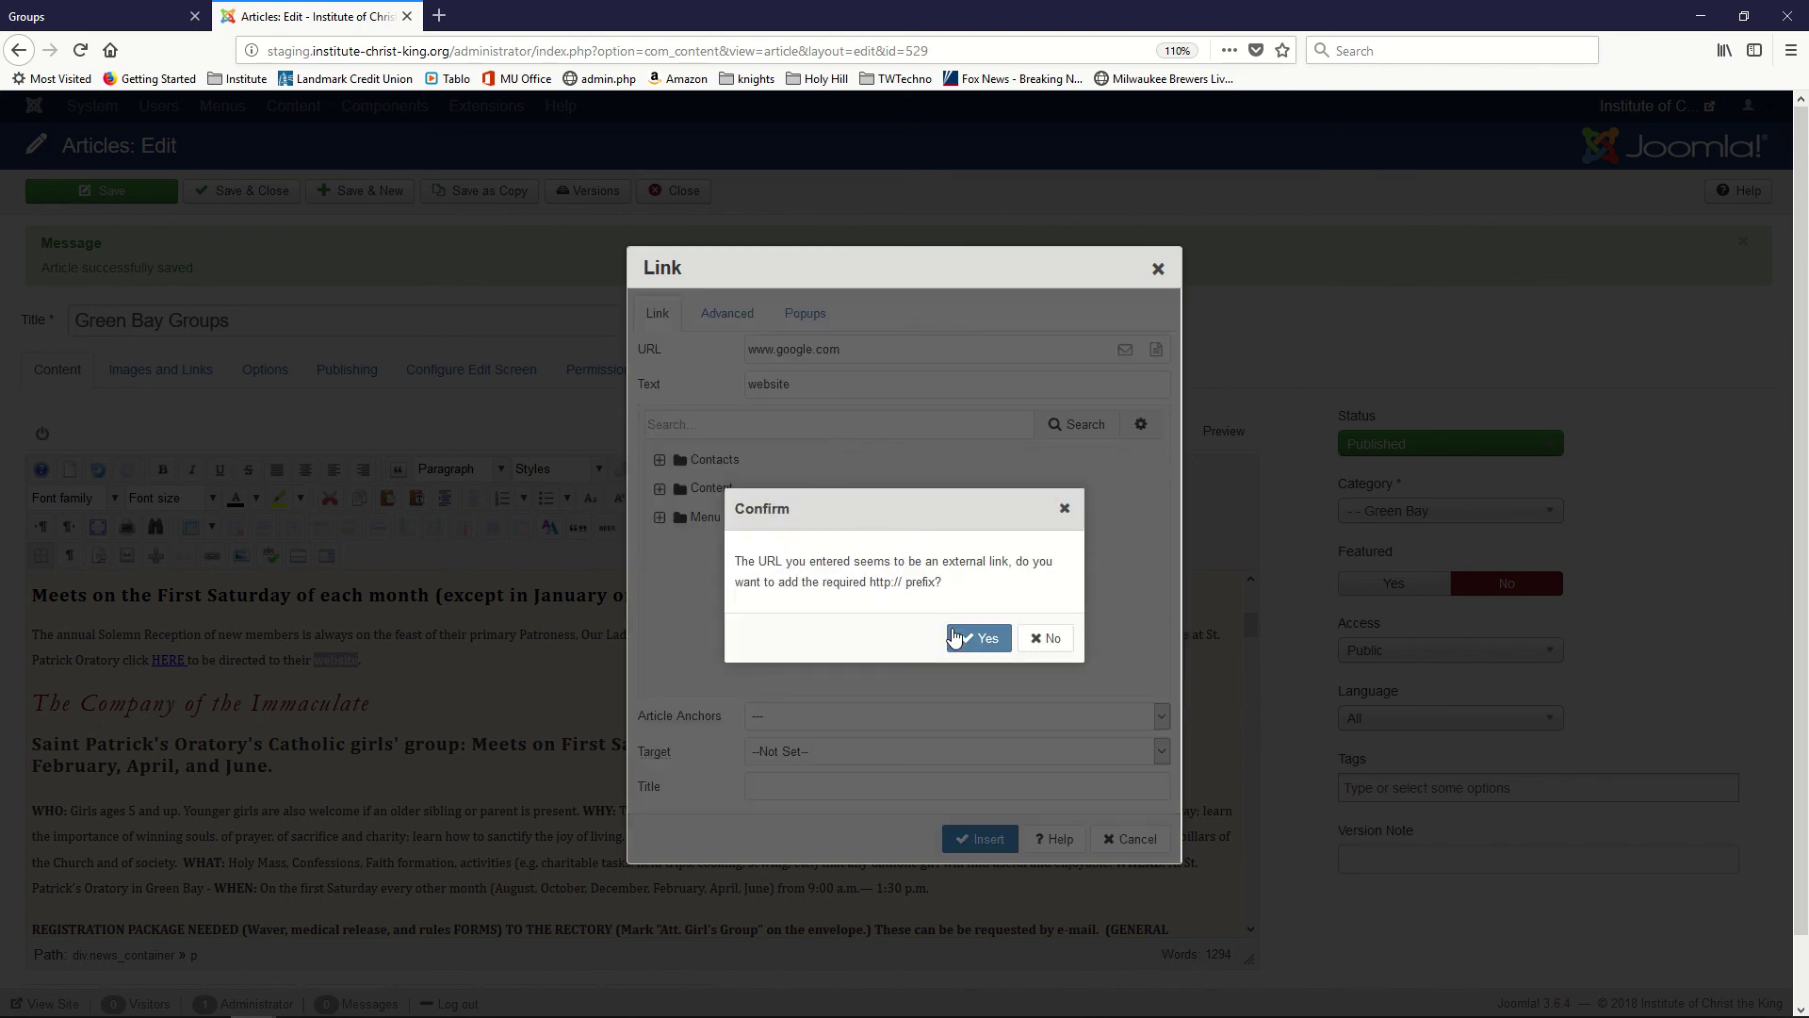
pyautogui.click(971, 638)
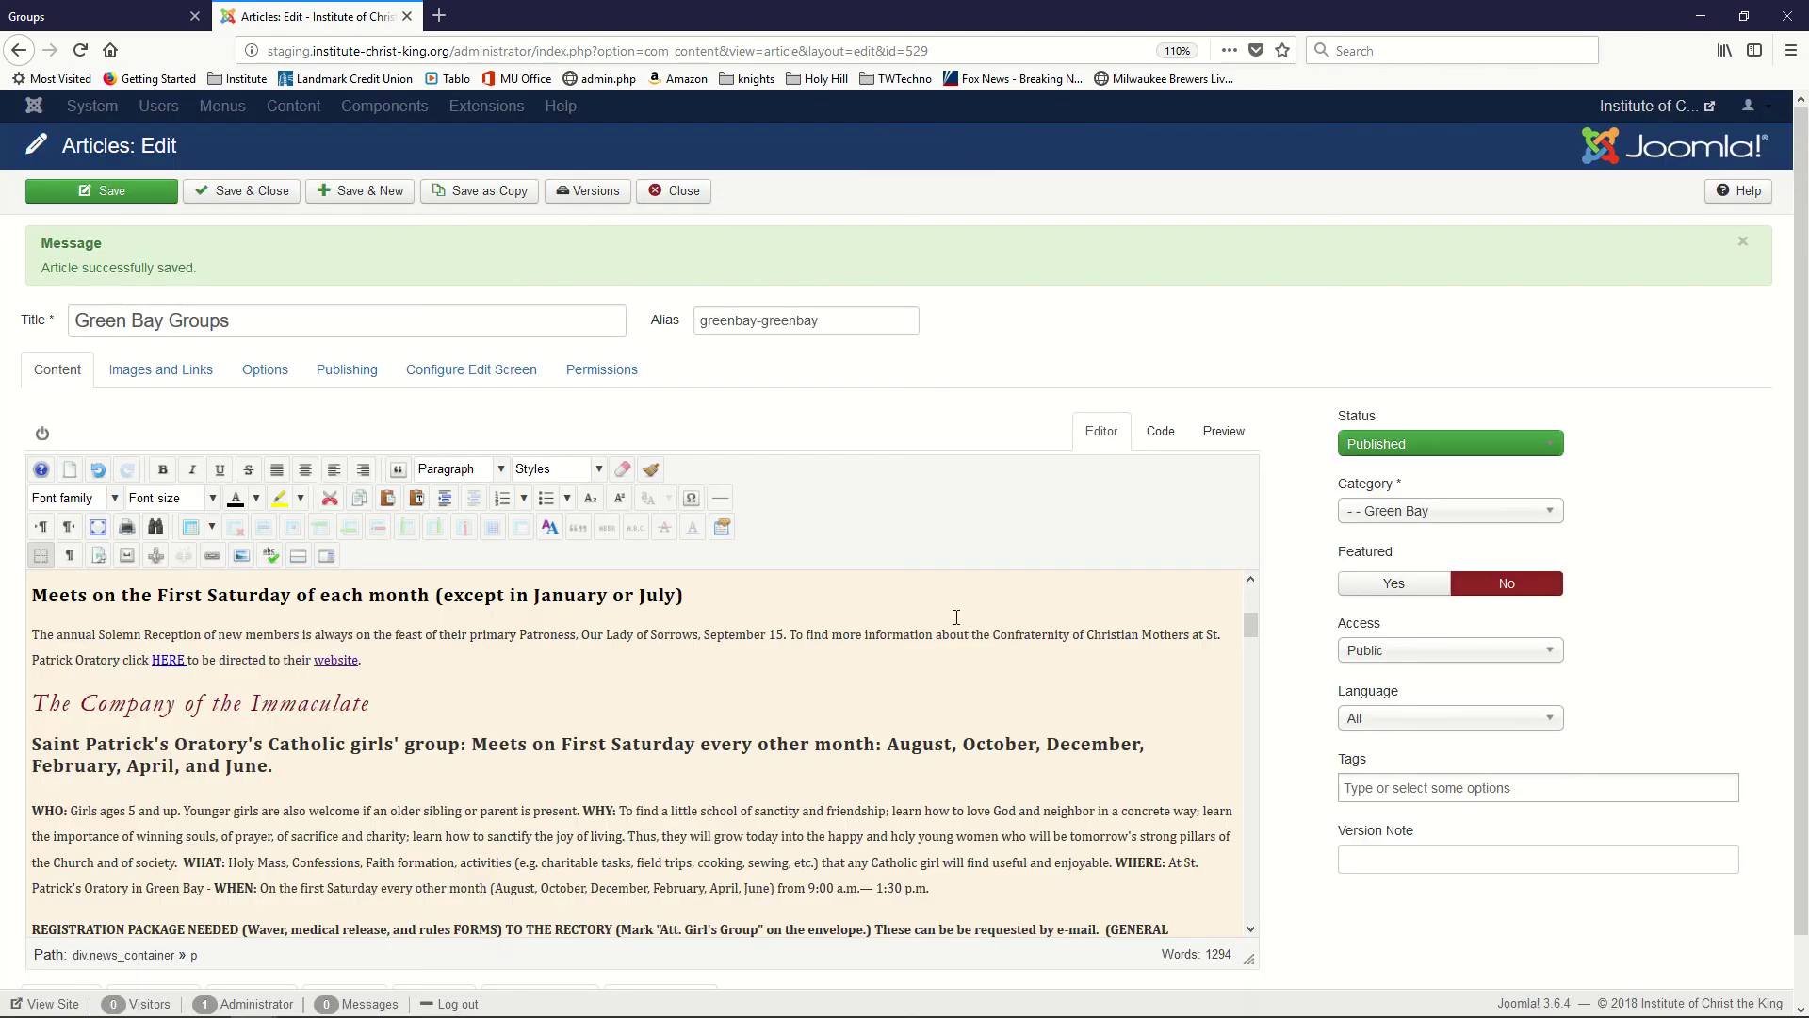
pyautogui.click(382, 672)
# Save the article and test the "website" link on the reloaded public Groups page, returning to that page
pyautogui.click(108, 192)
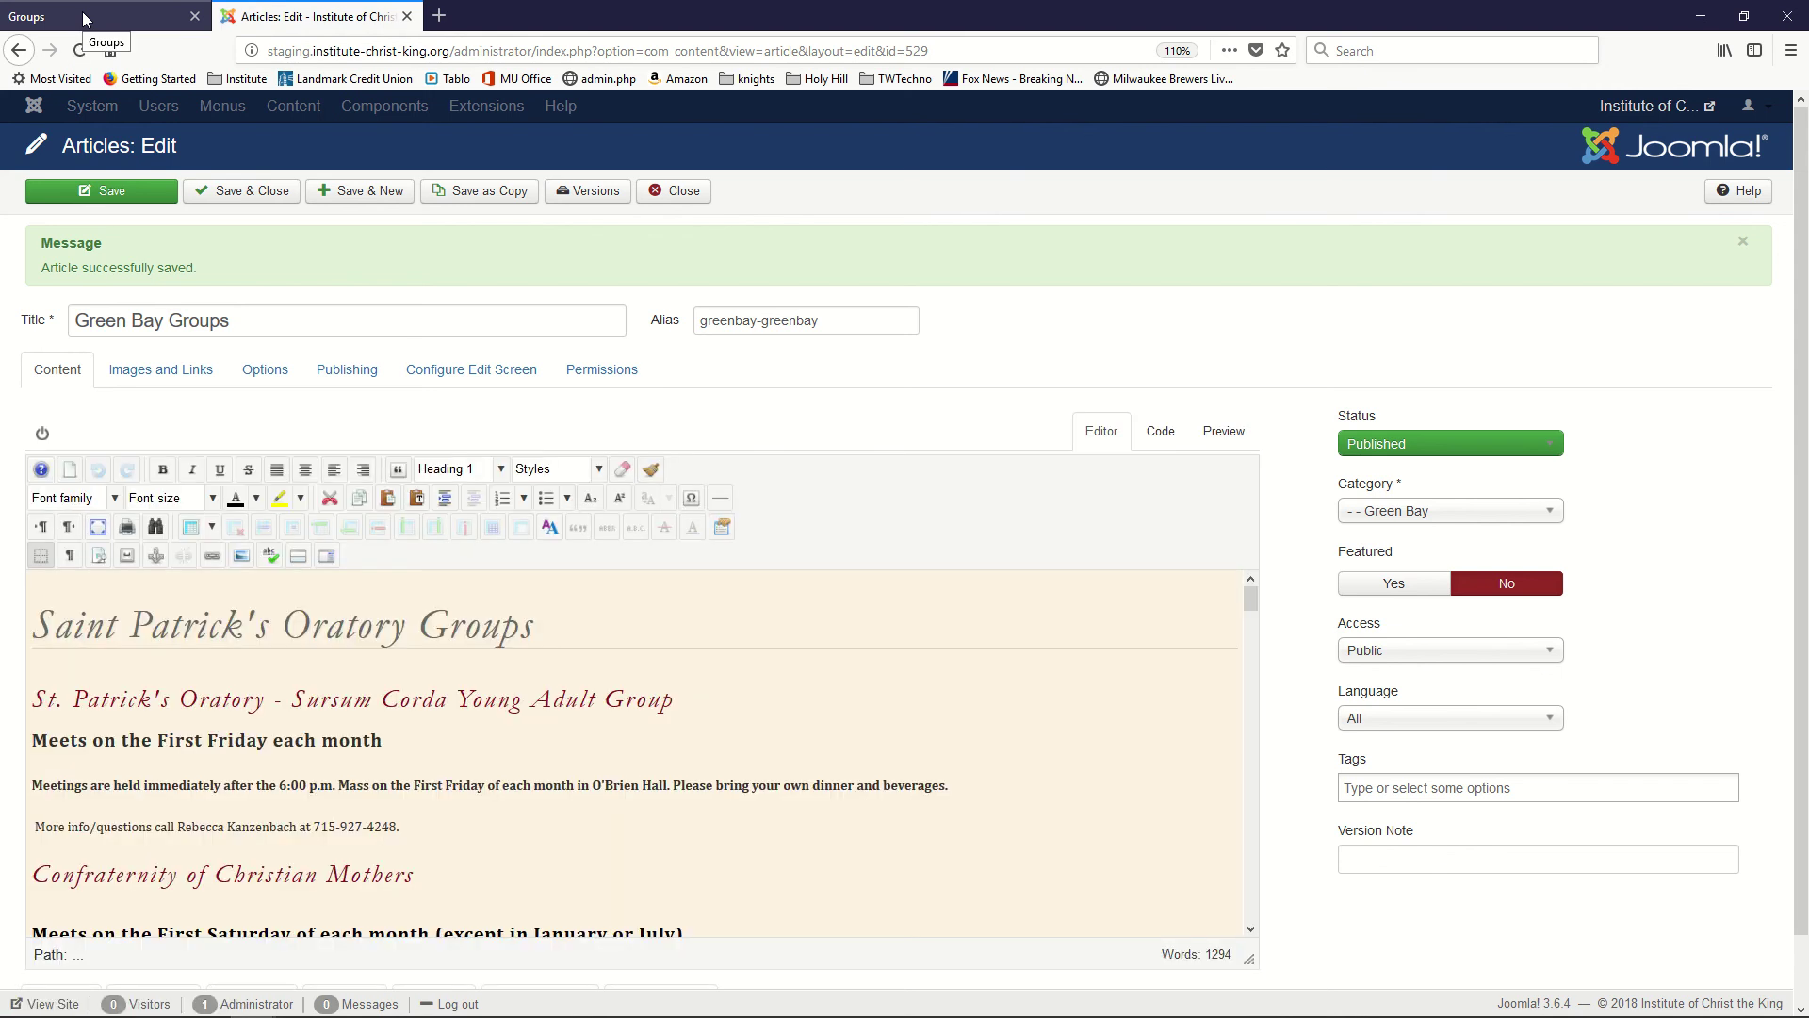
pyautogui.click(83, 17)
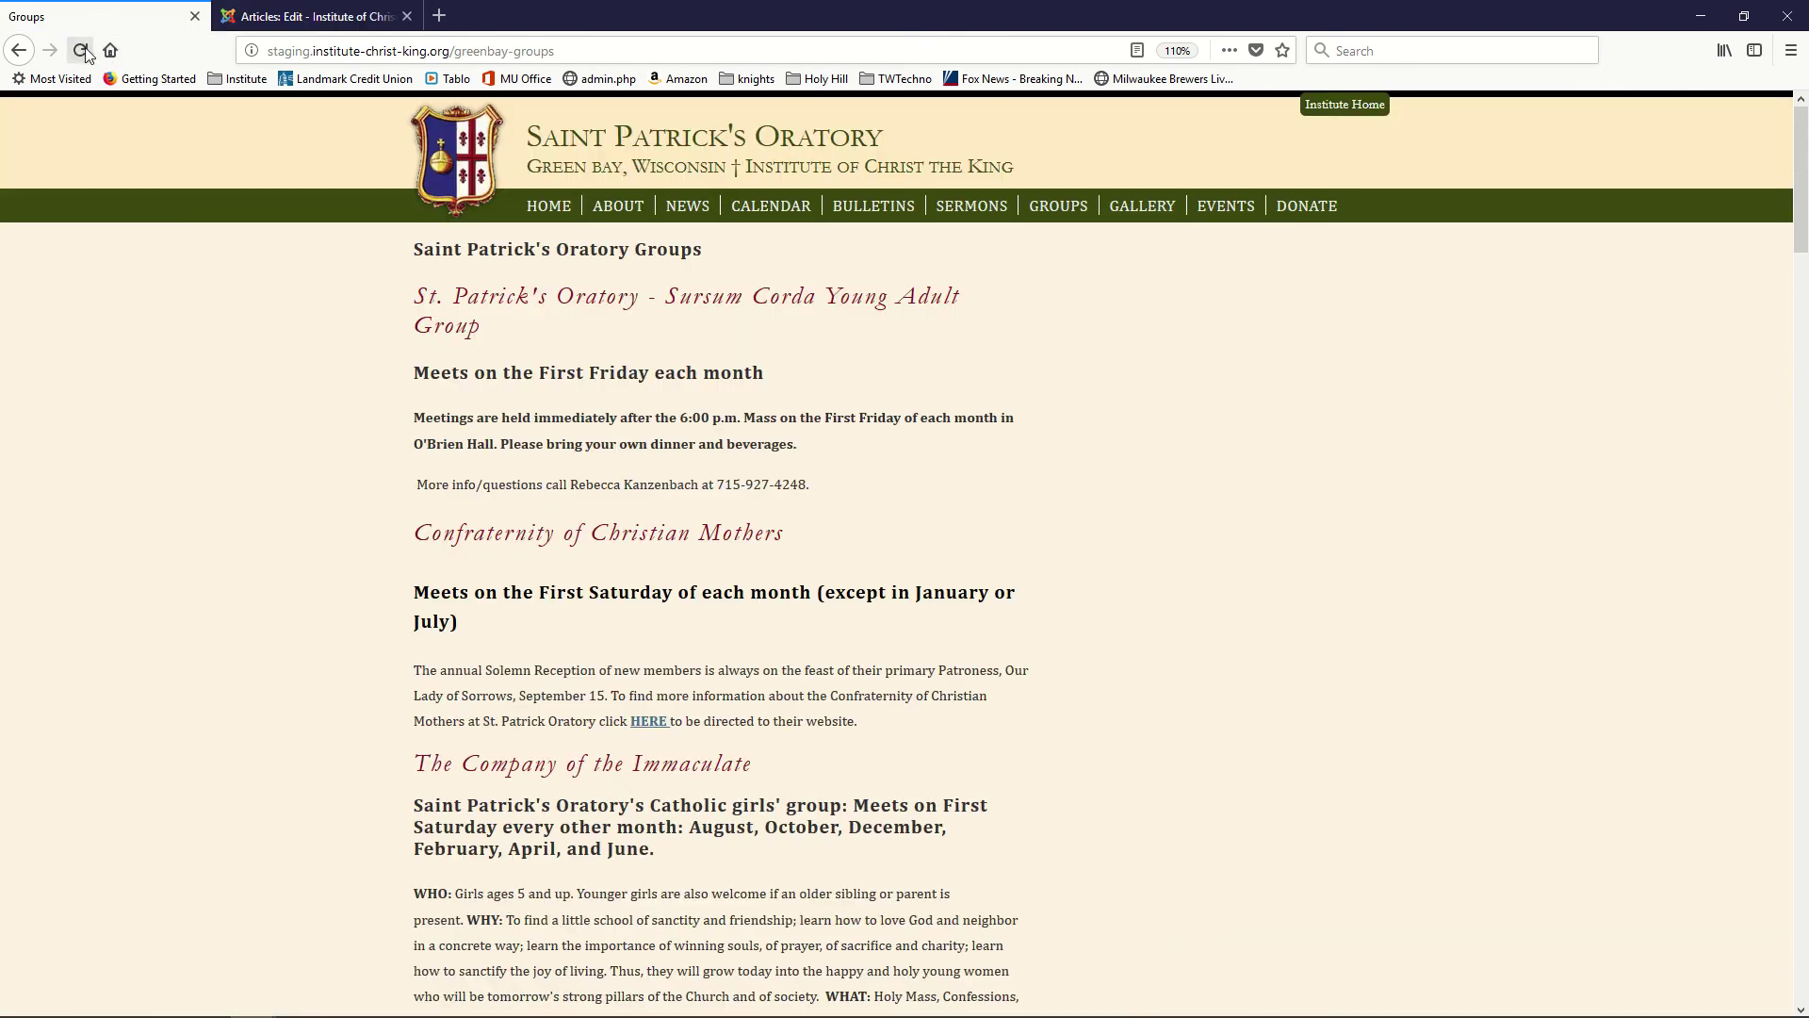
pyautogui.click(81, 50)
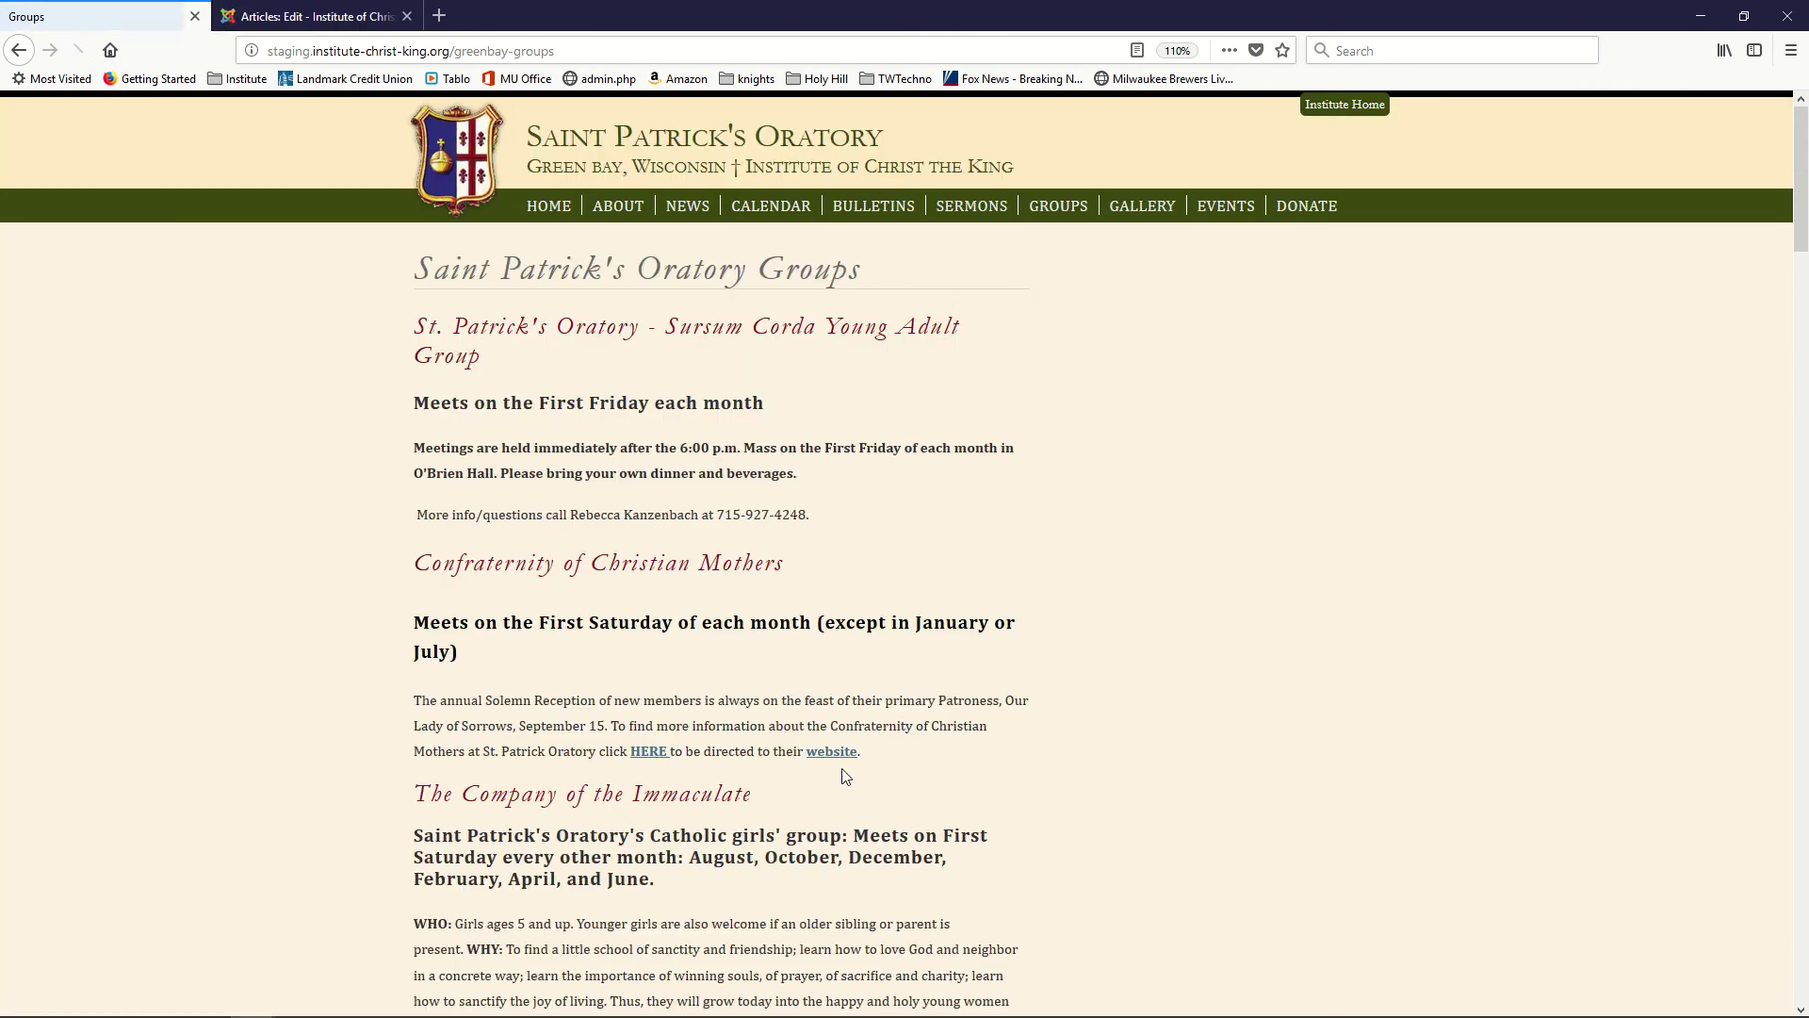
pyautogui.click(821, 753)
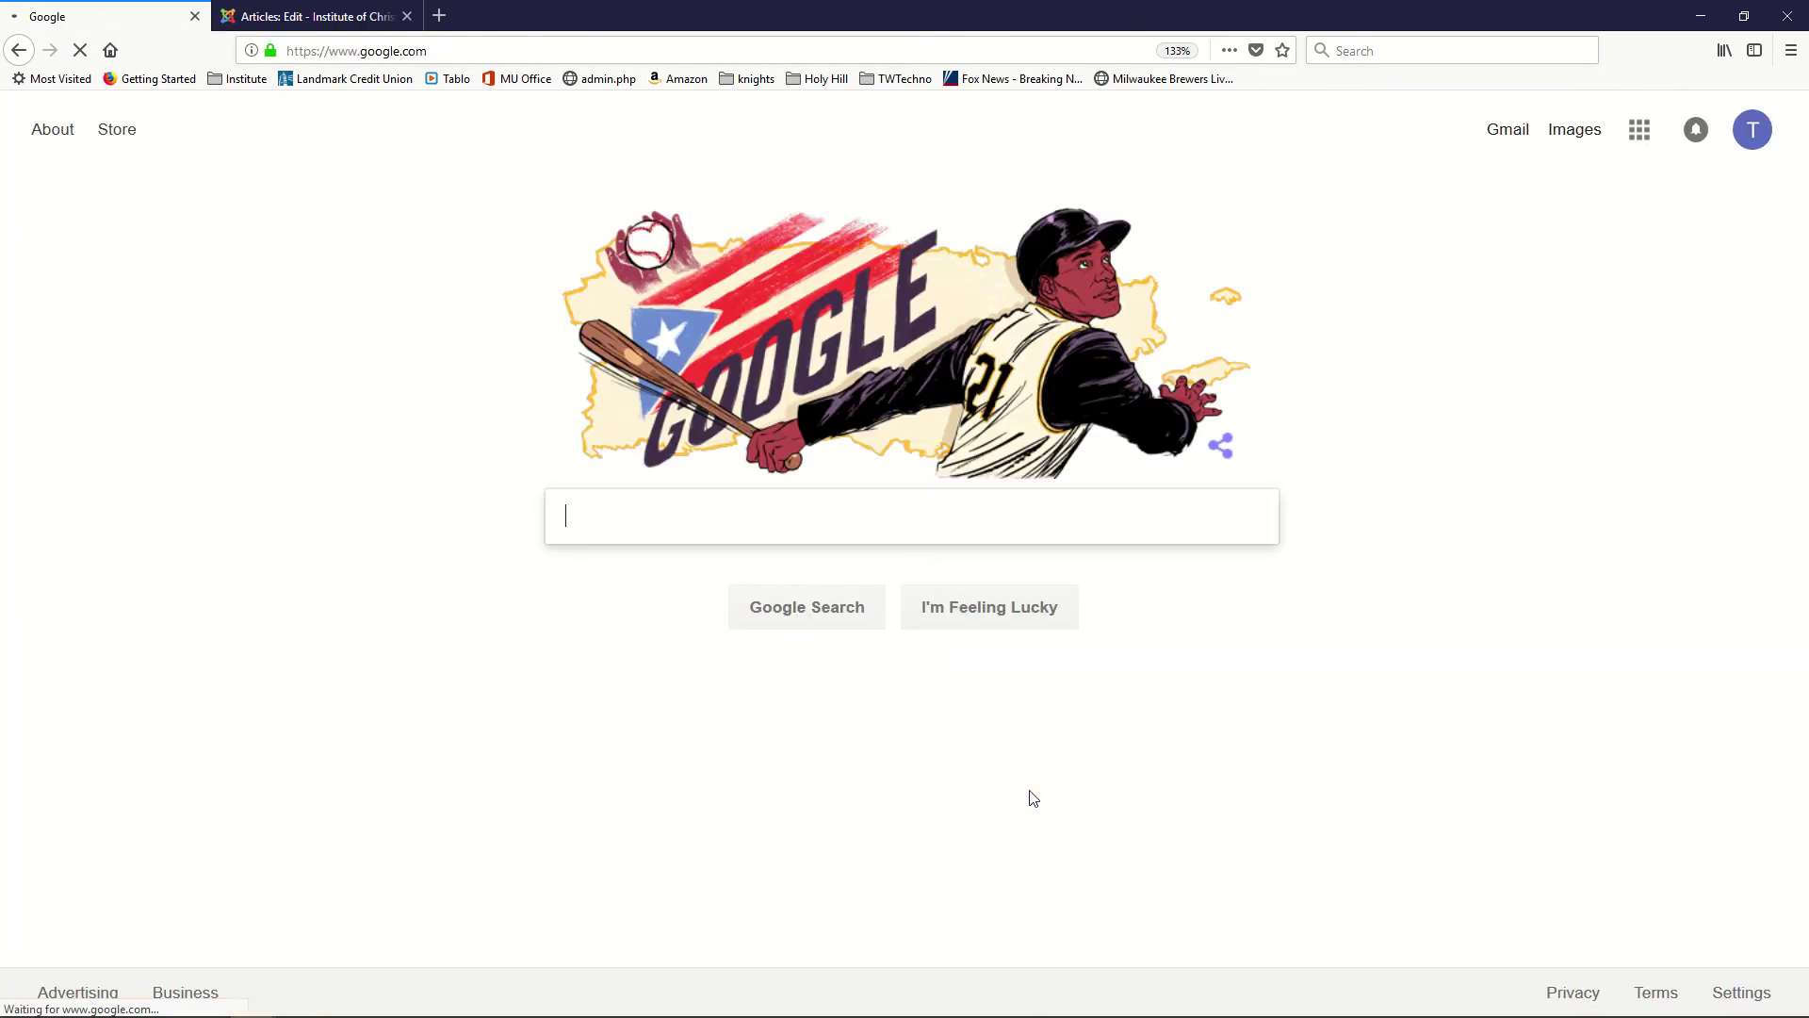
pyautogui.click(19, 50)
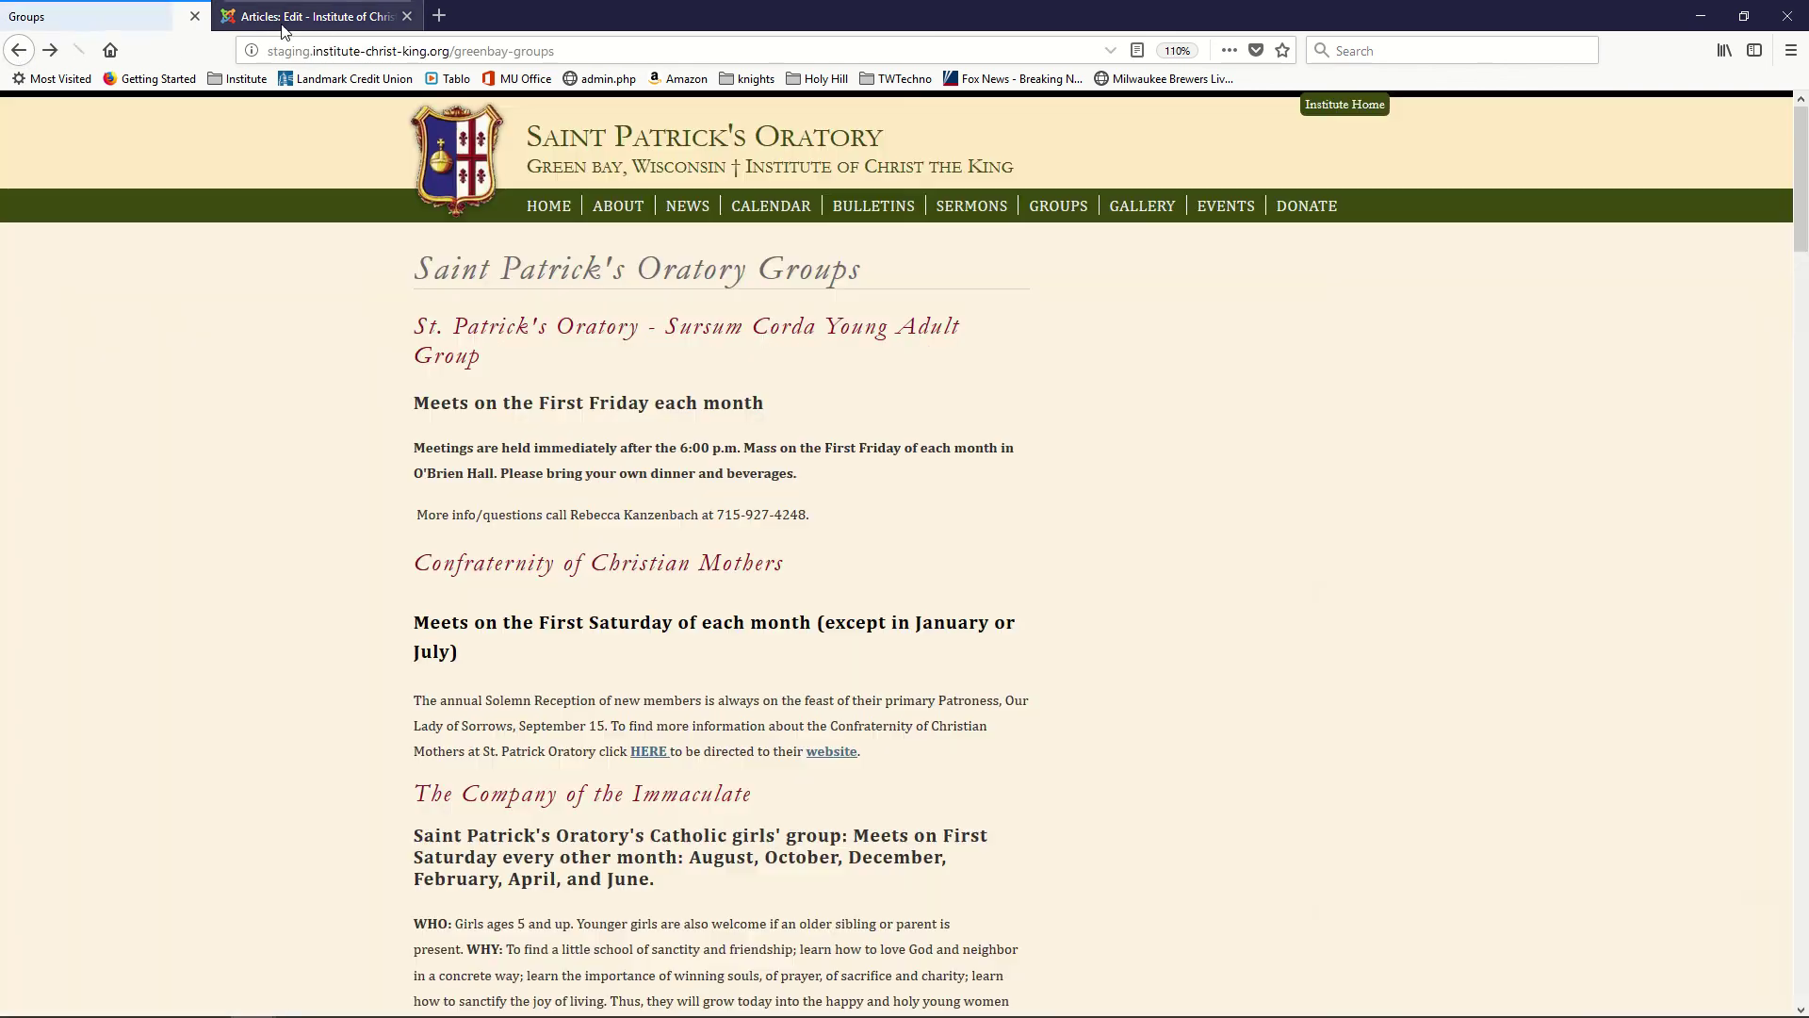
# Remove the link from the word "website" in the article editor and save the article
pyautogui.click(283, 26)
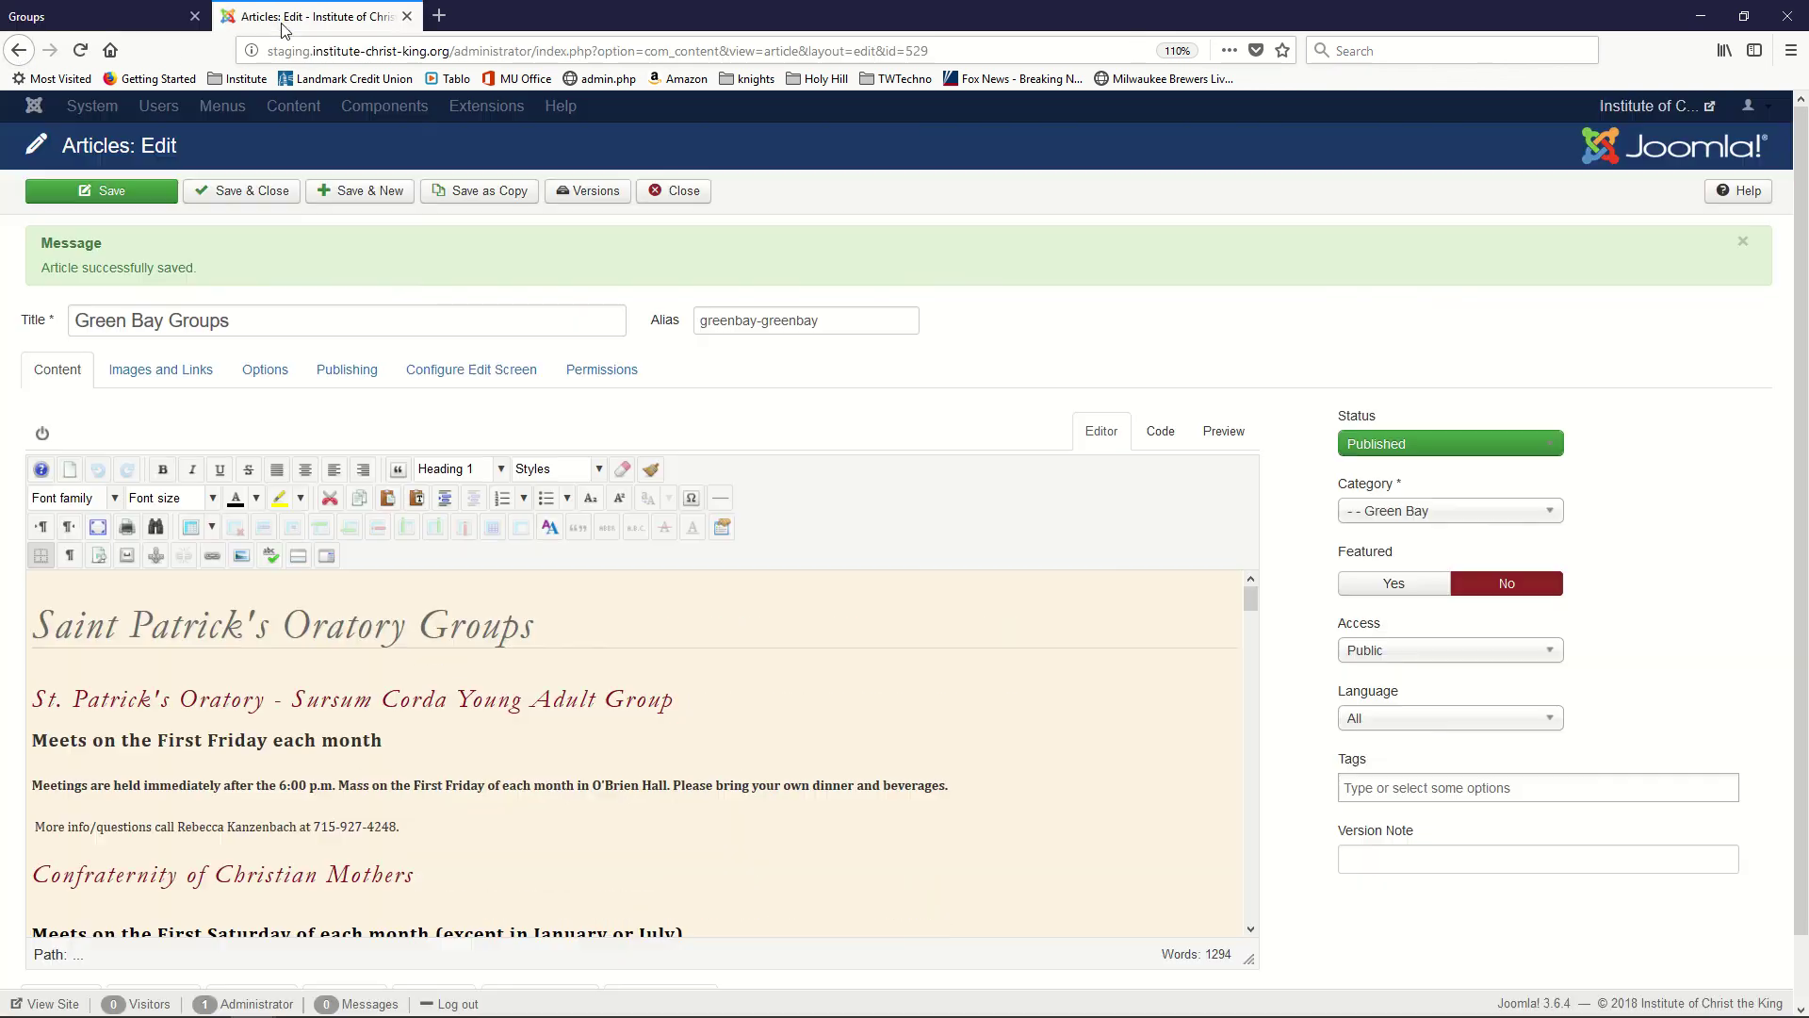
pyautogui.scroll(-10, 560, 796)
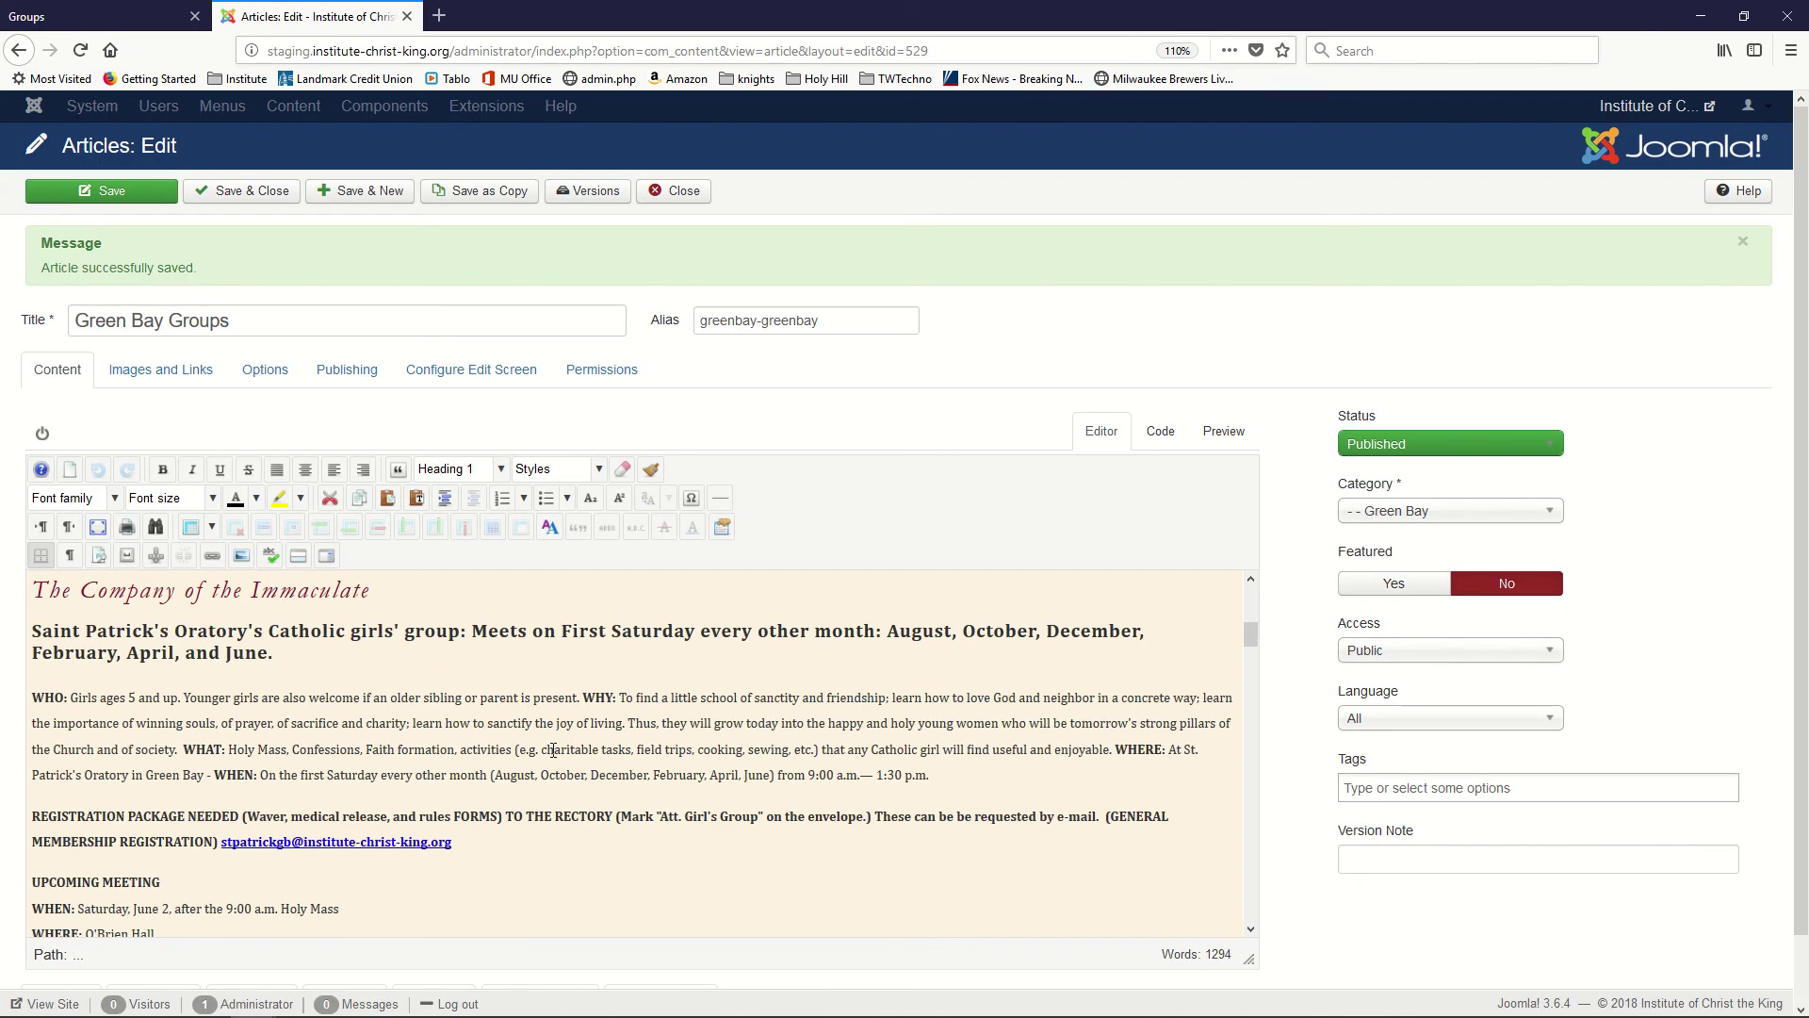
pyautogui.scroll(2, 553, 750)
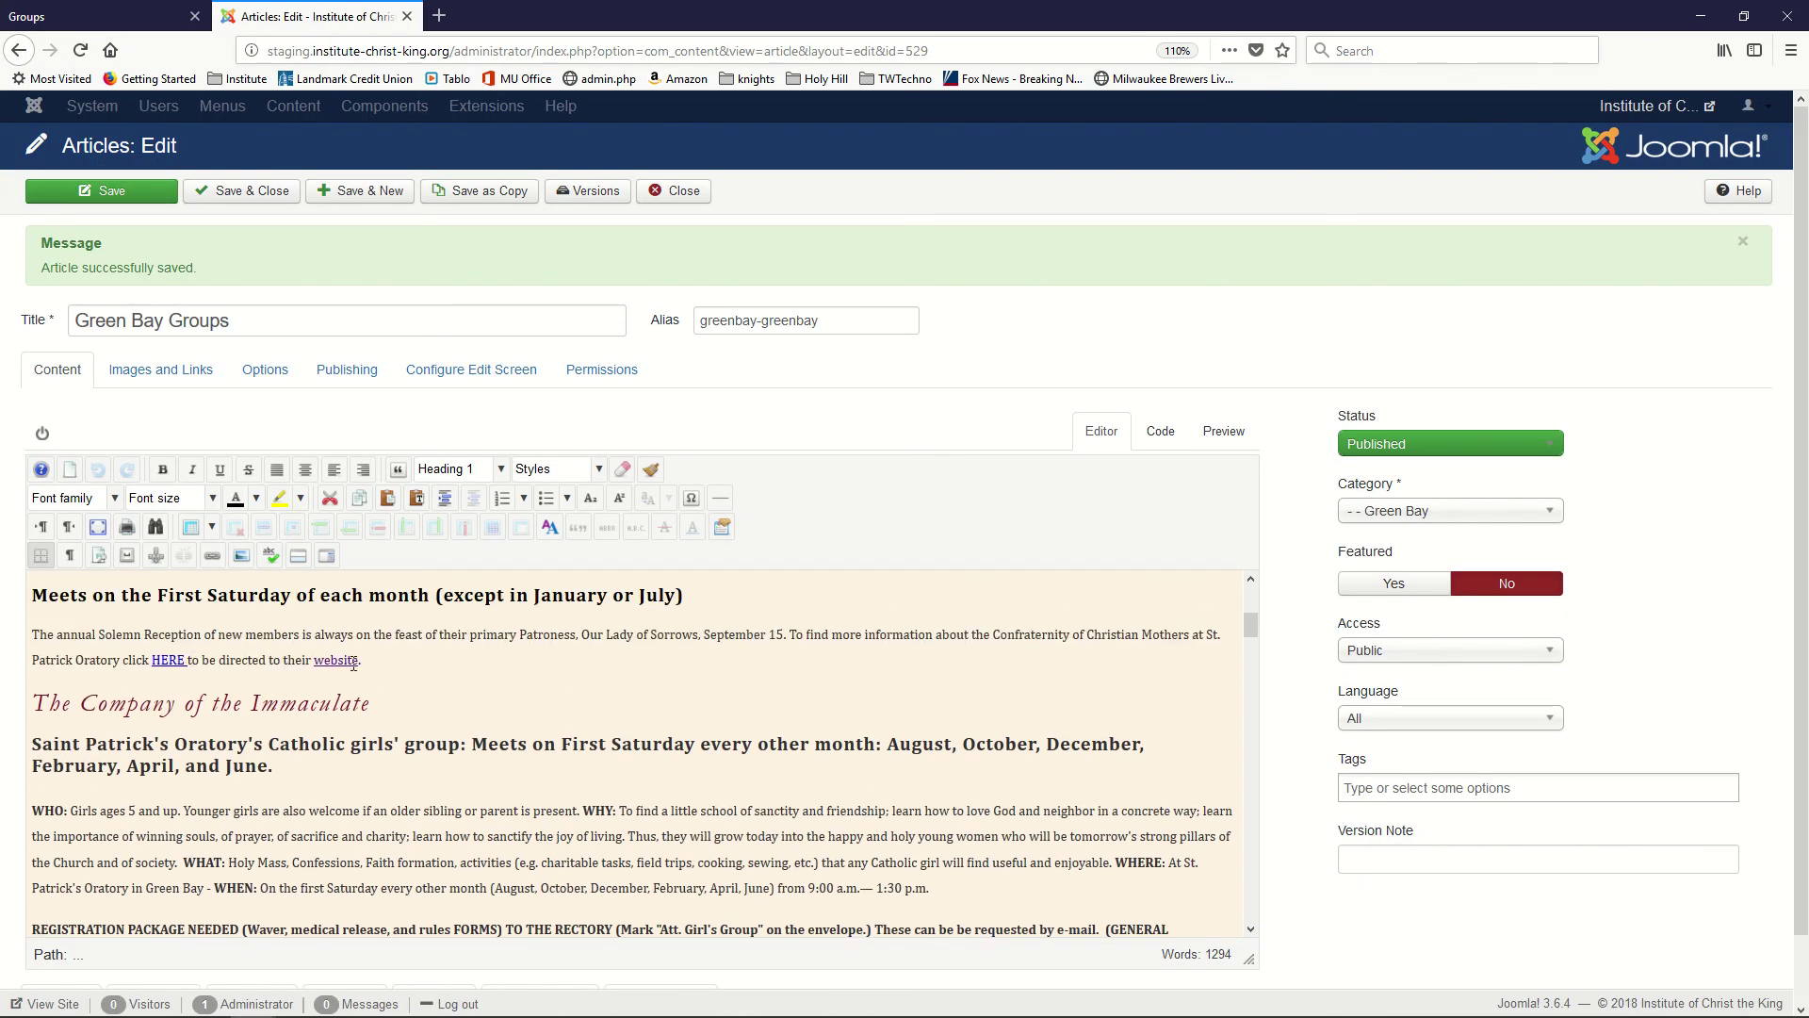
pyautogui.moveTo(314, 659); pyautogui.dragTo(360, 659)
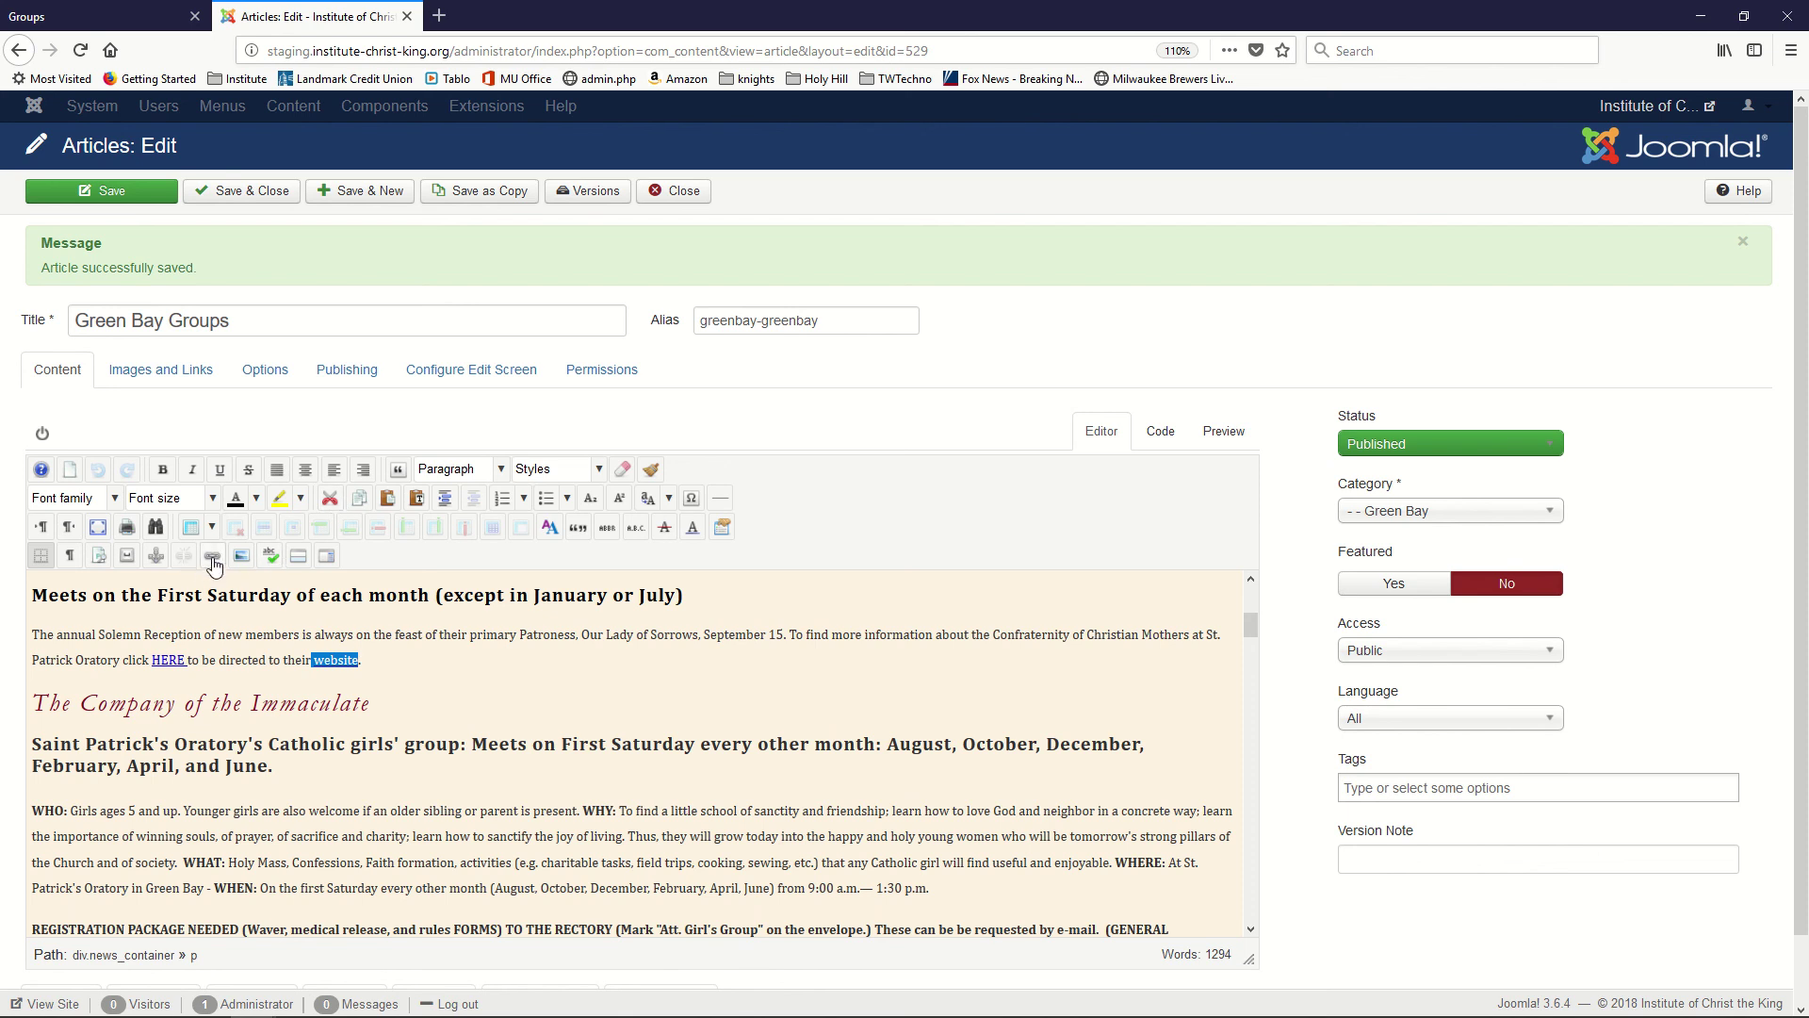
pyautogui.click(363, 671)
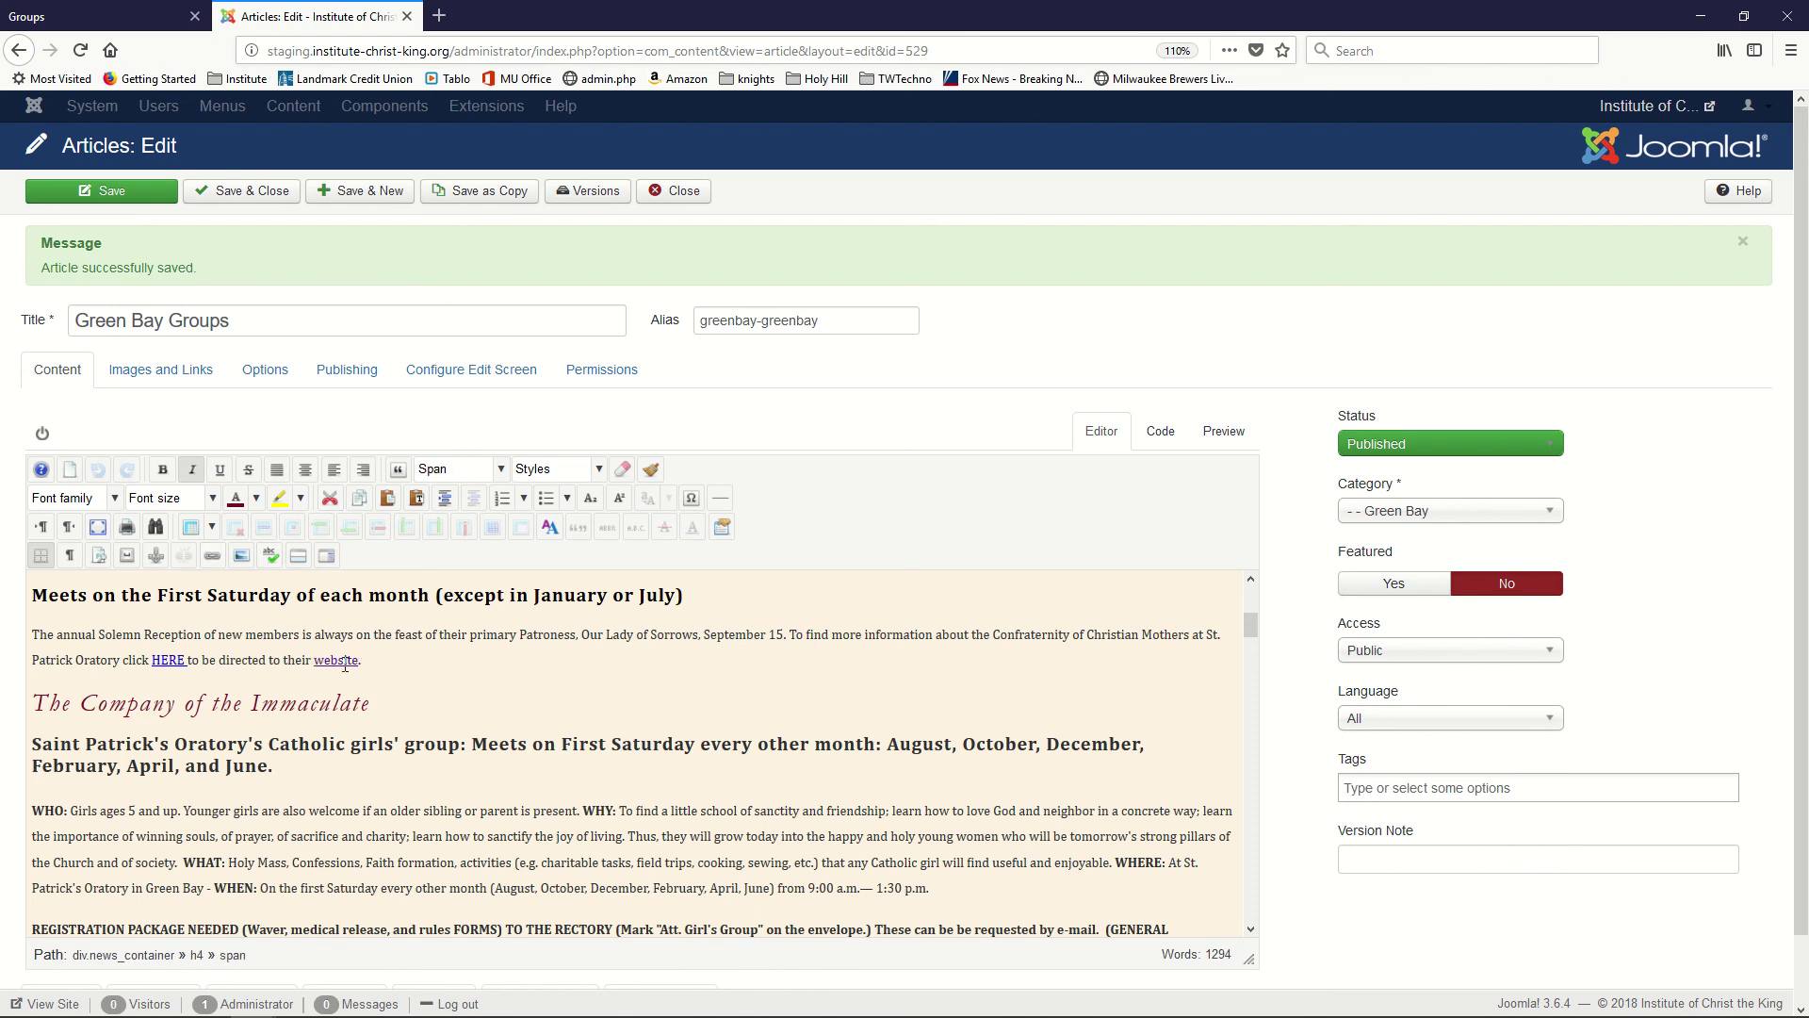
pyautogui.moveTo(359, 660); pyautogui.dragTo(314, 660)
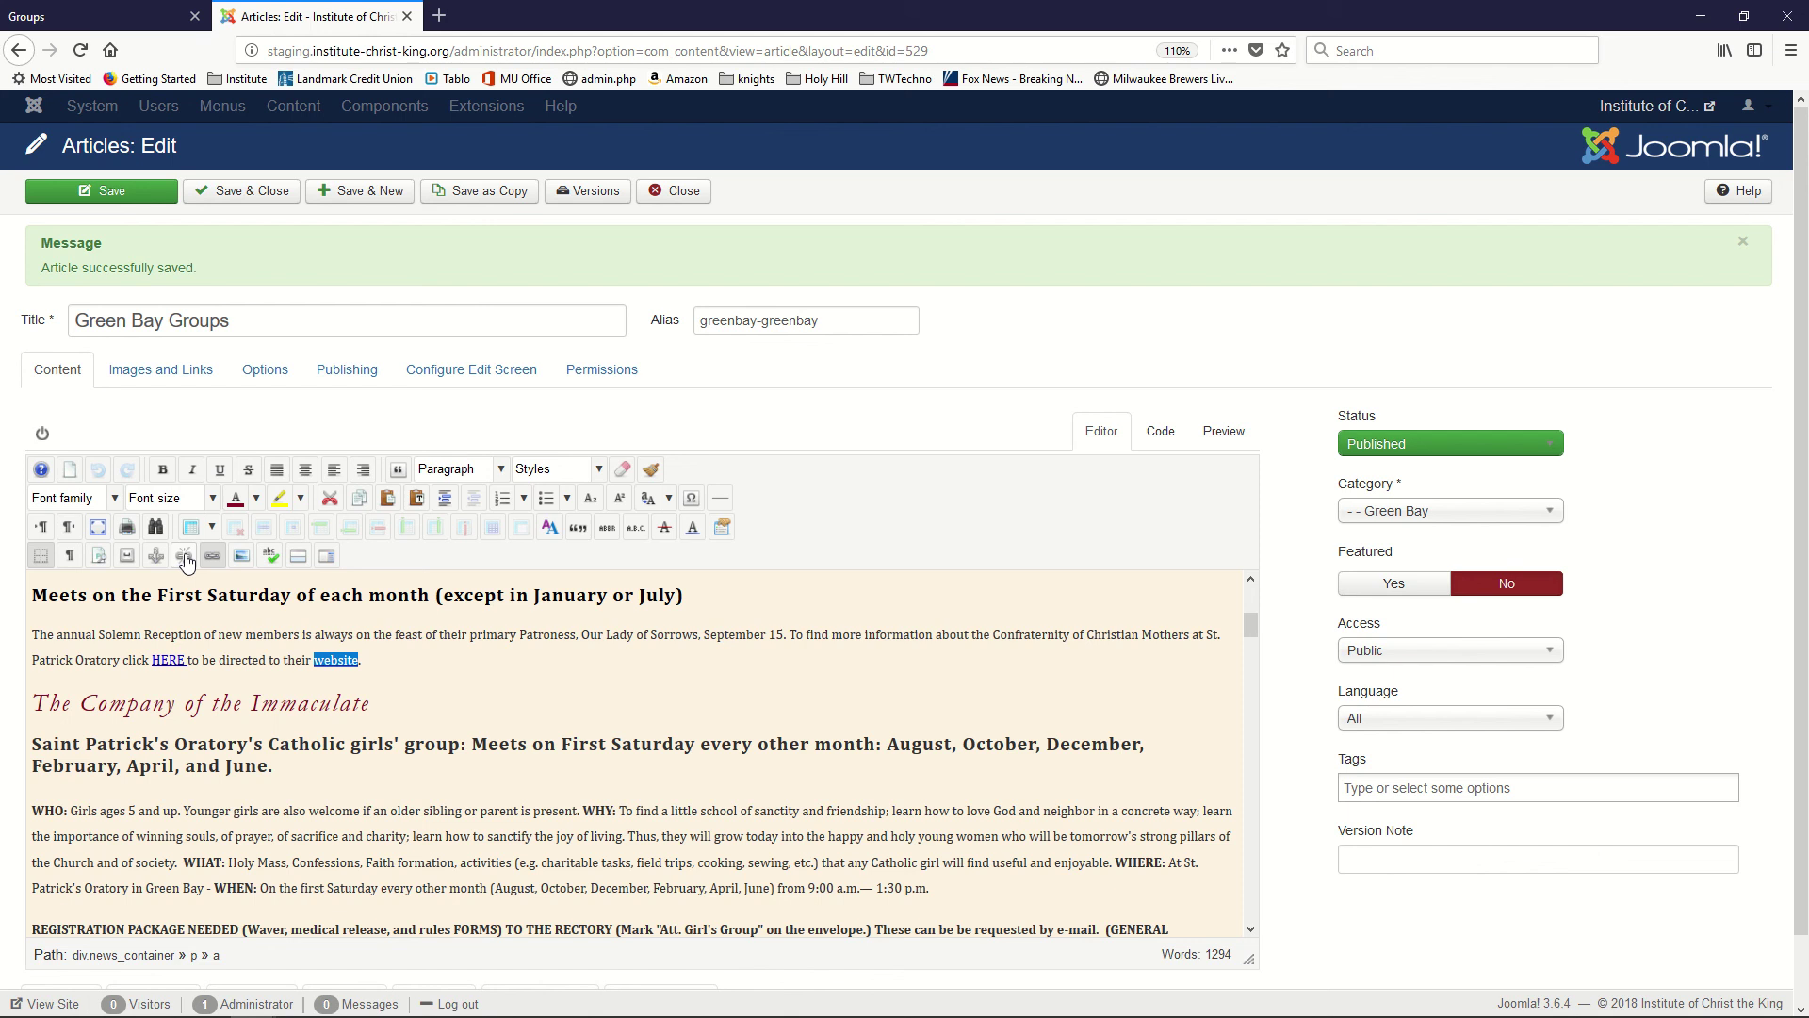
pyautogui.click(185, 556)
pyautogui.click(374, 703)
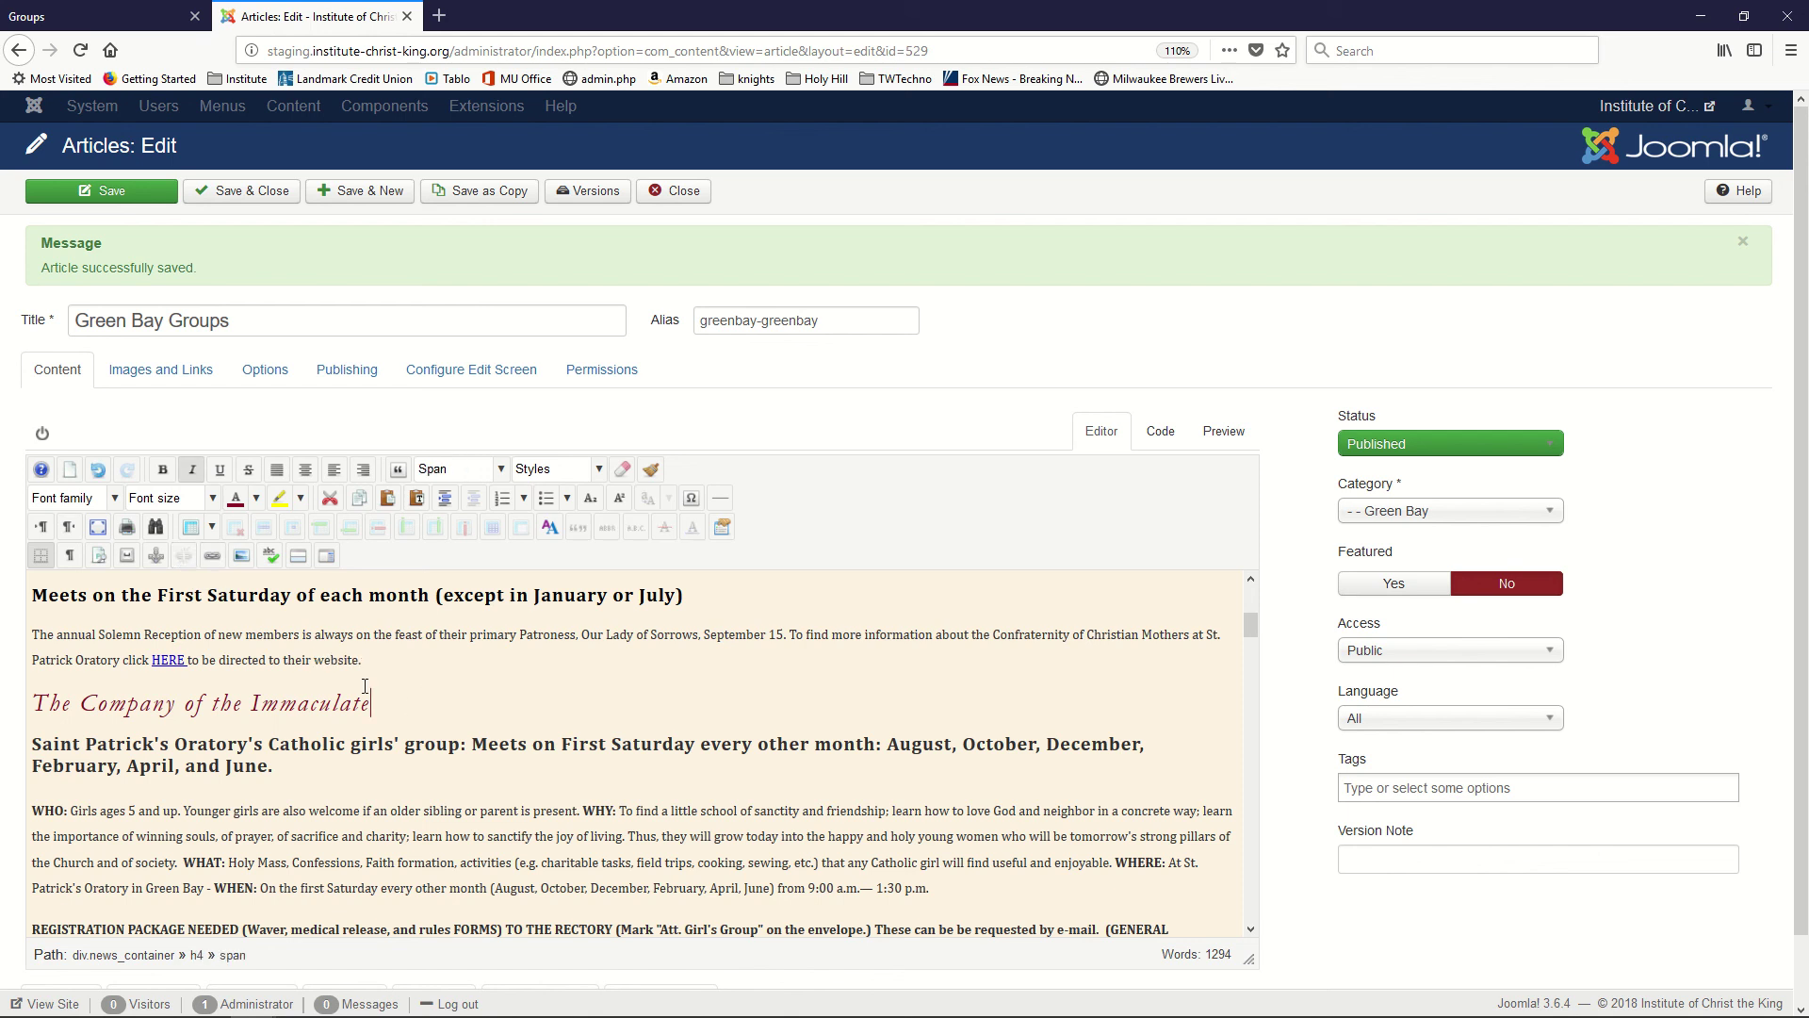
pyautogui.click(114, 198)
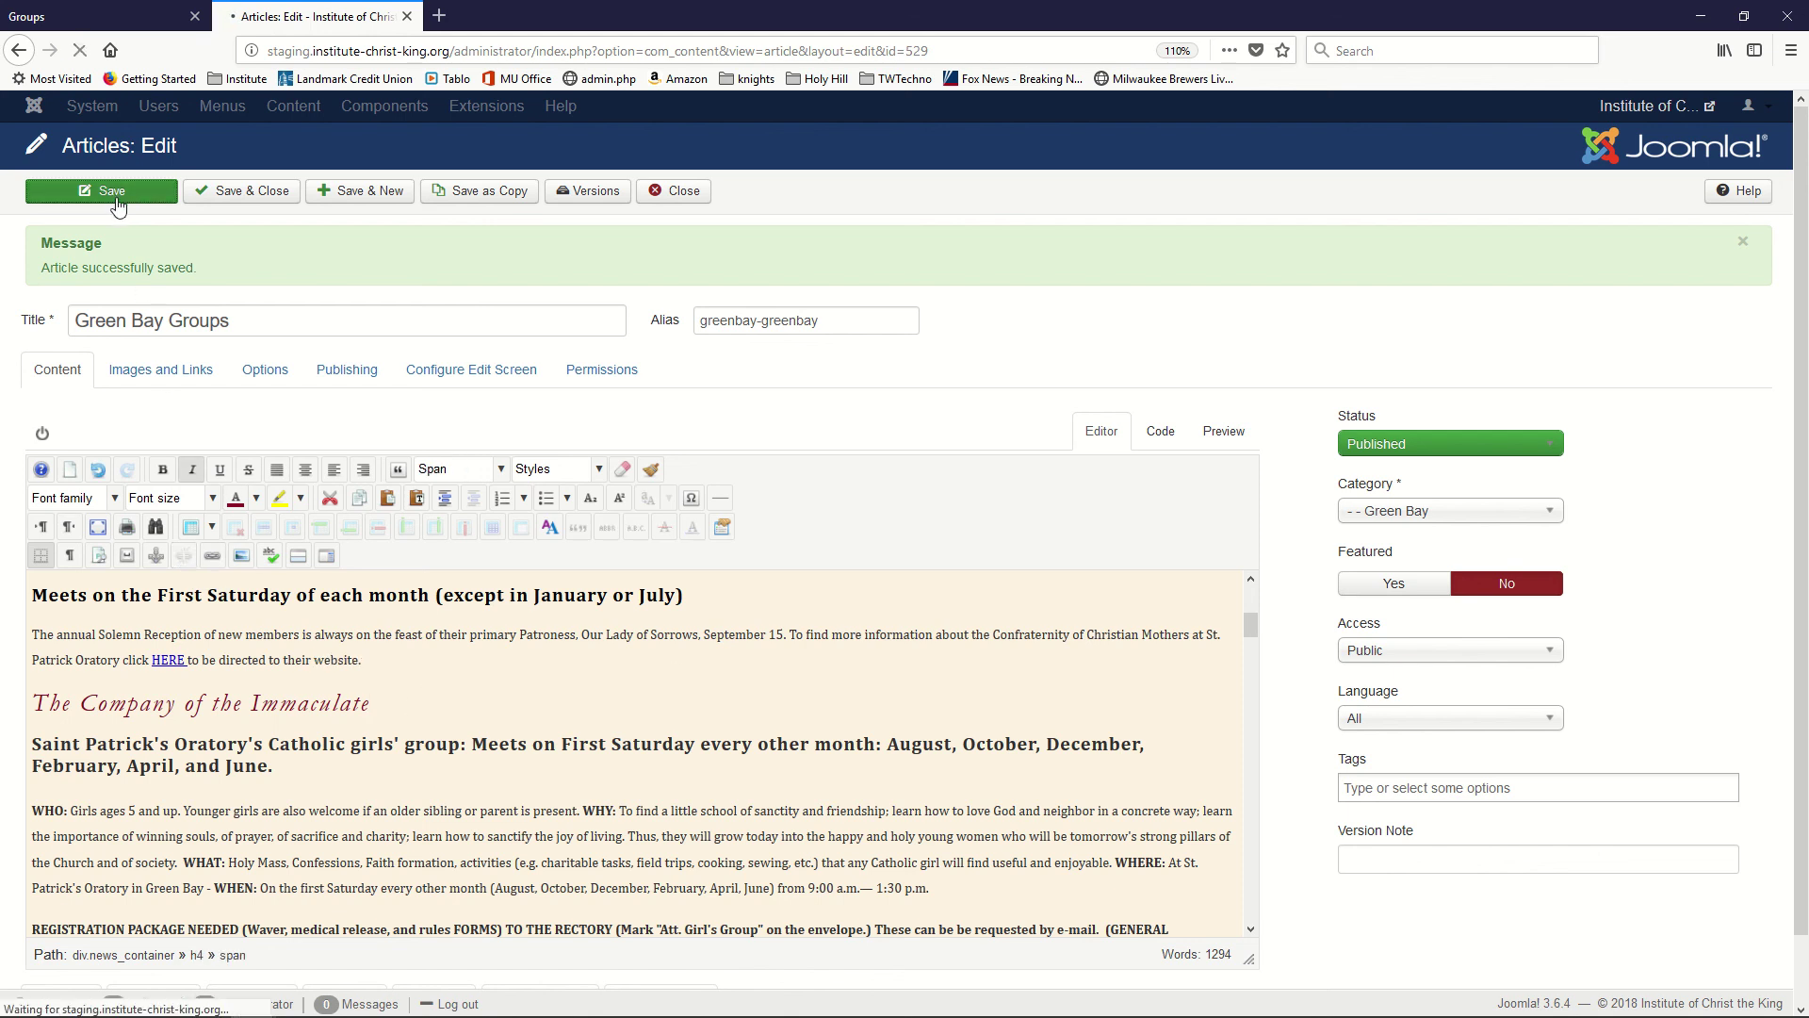
pyautogui.scroll(-5, 692, 659)
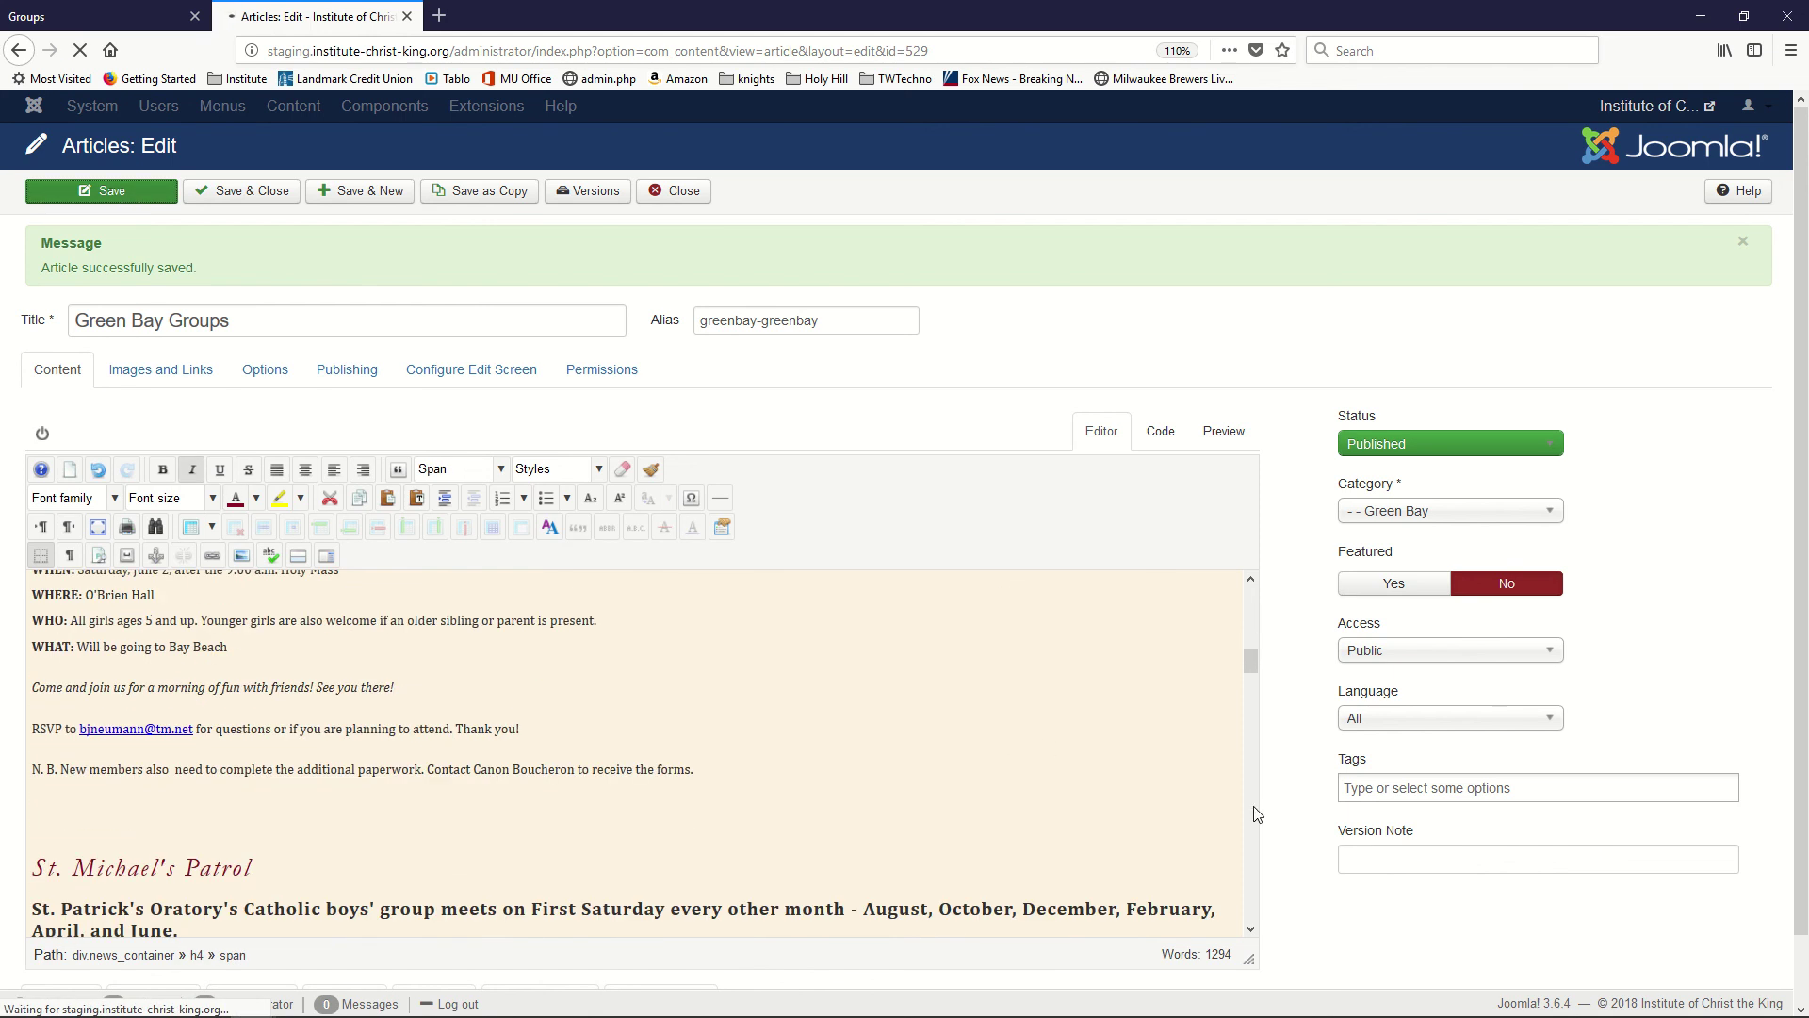
pyautogui.scroll(-1, 1259, 810)
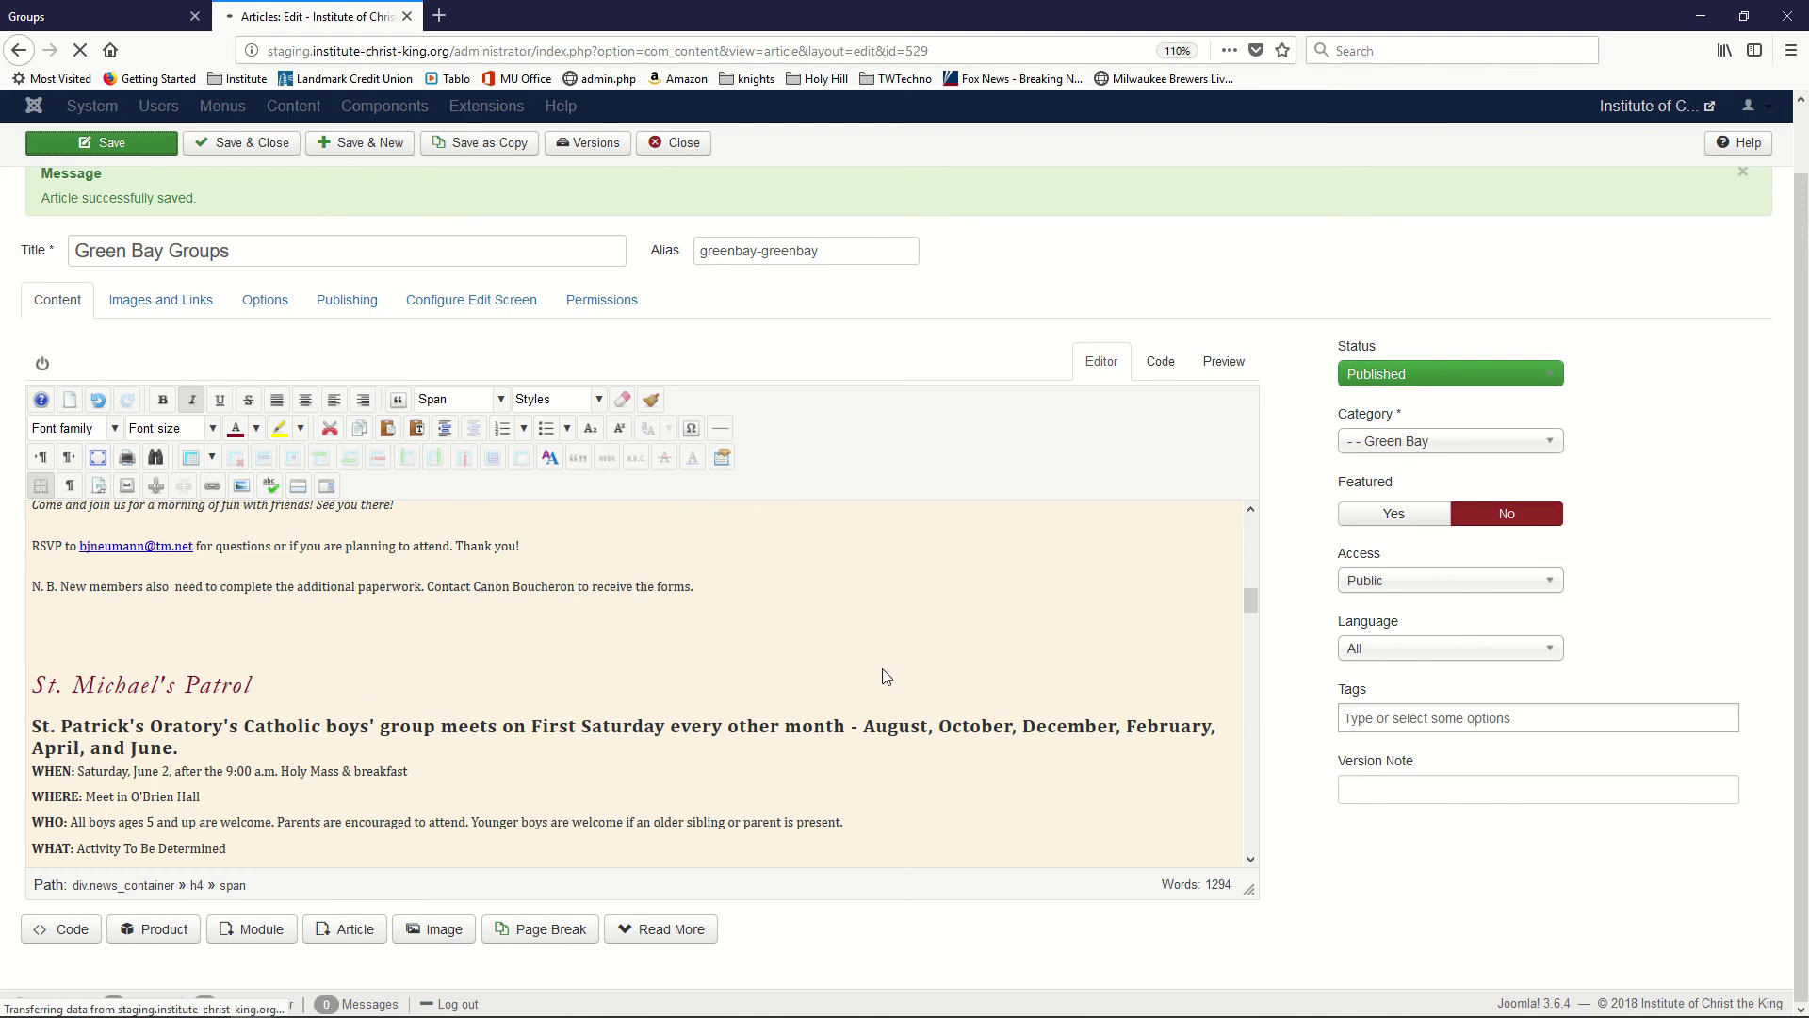
pyautogui.scroll(3, 890, 664)
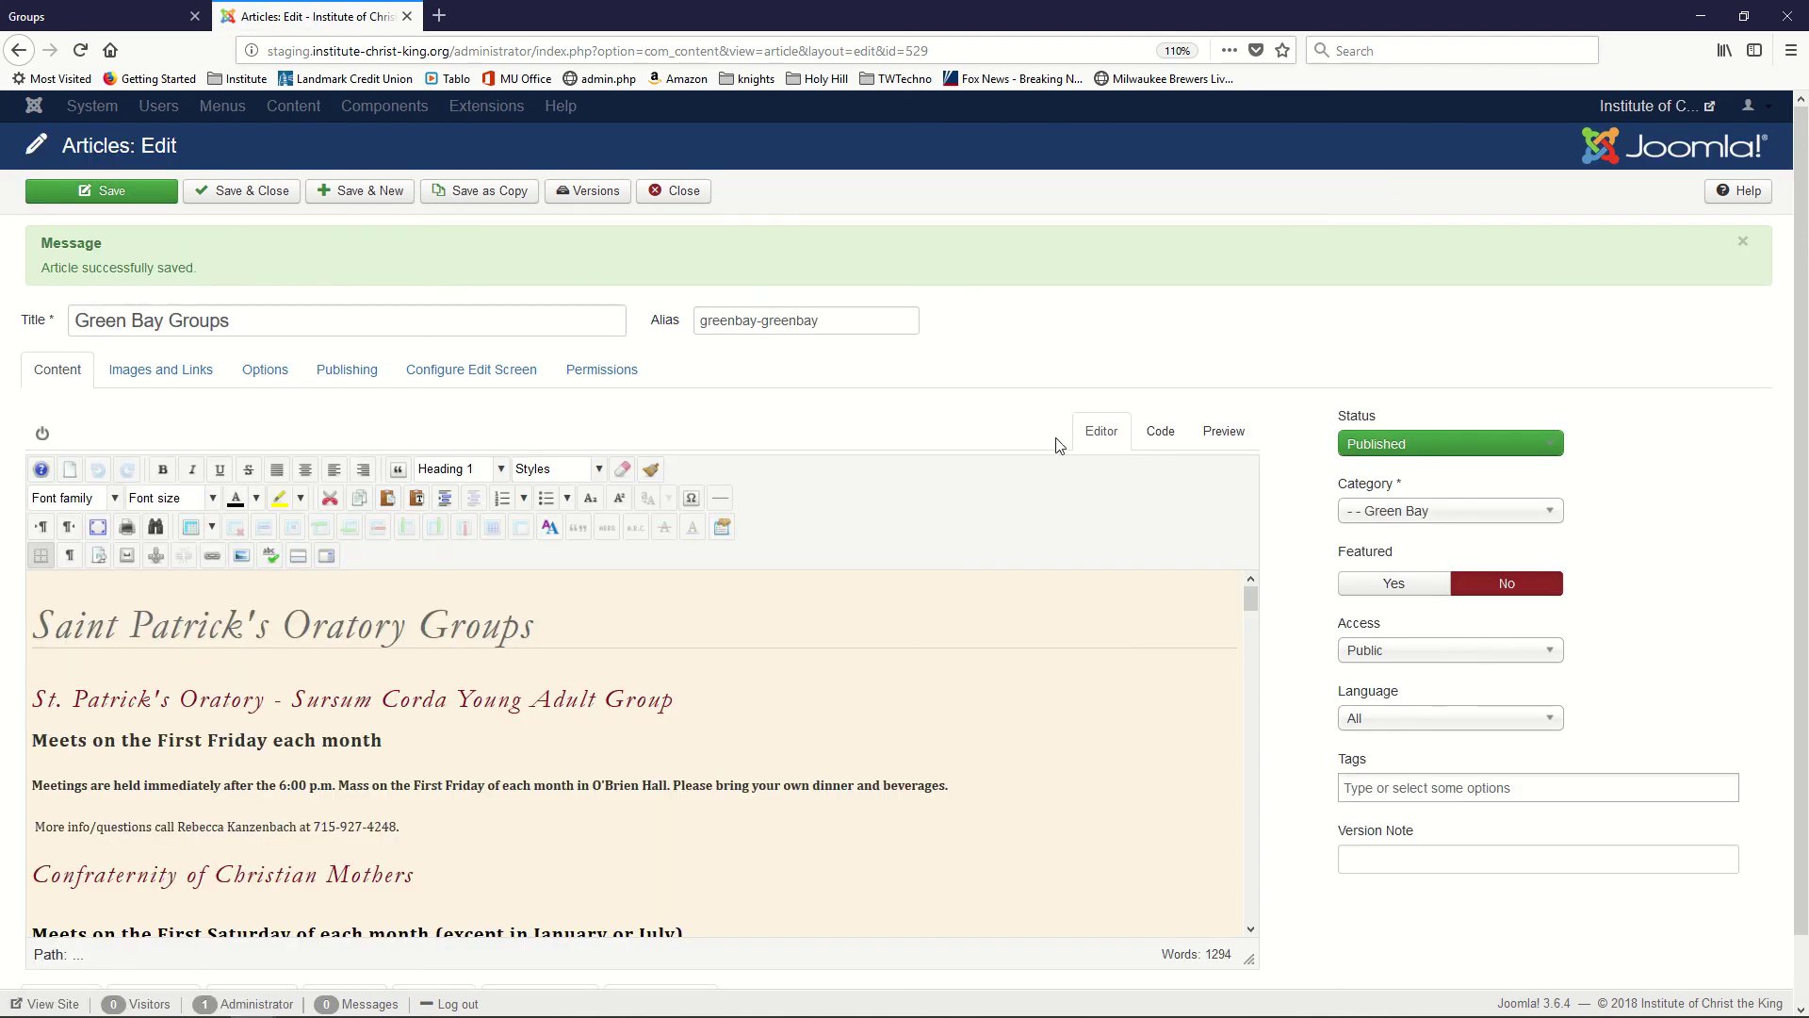
# Select the WHO/WHY/WHAT paragraph under The Company of the Immaculate and switch full justification on and off again
pyautogui.scroll(-5, 528, 621)
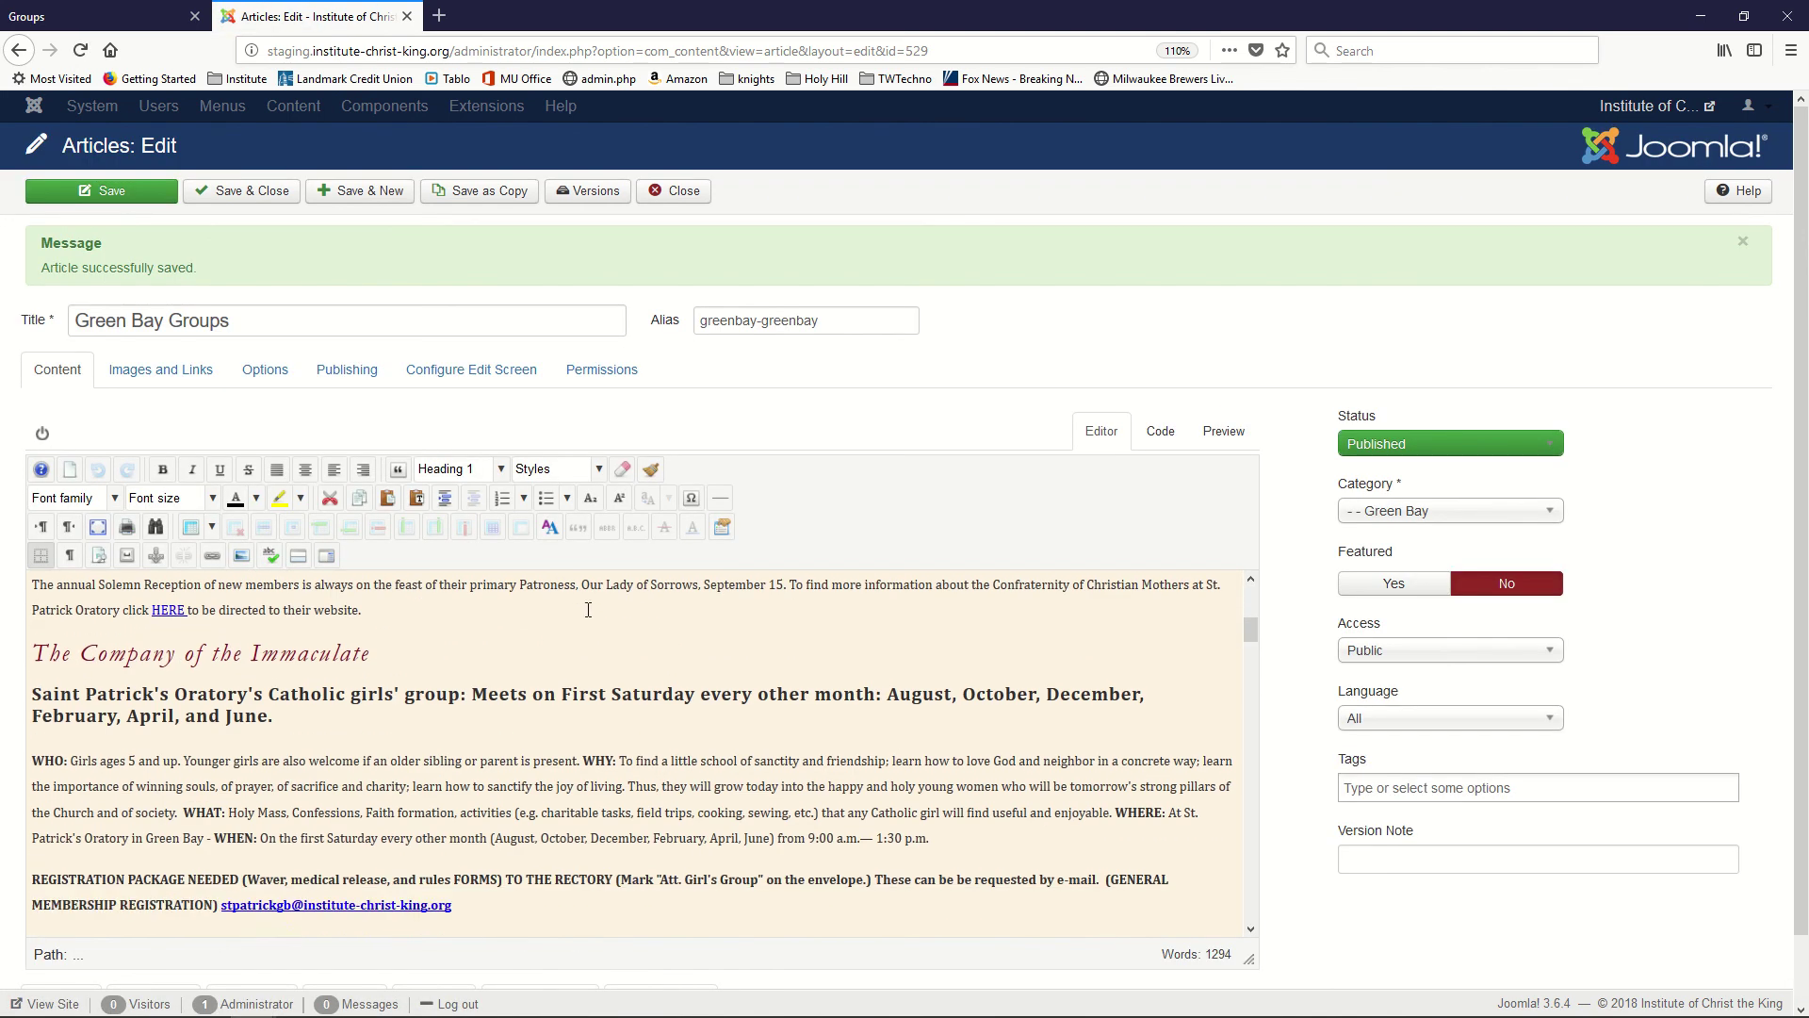
pyautogui.scroll(-3, 588, 610)
pyautogui.scroll(2, 724, 749)
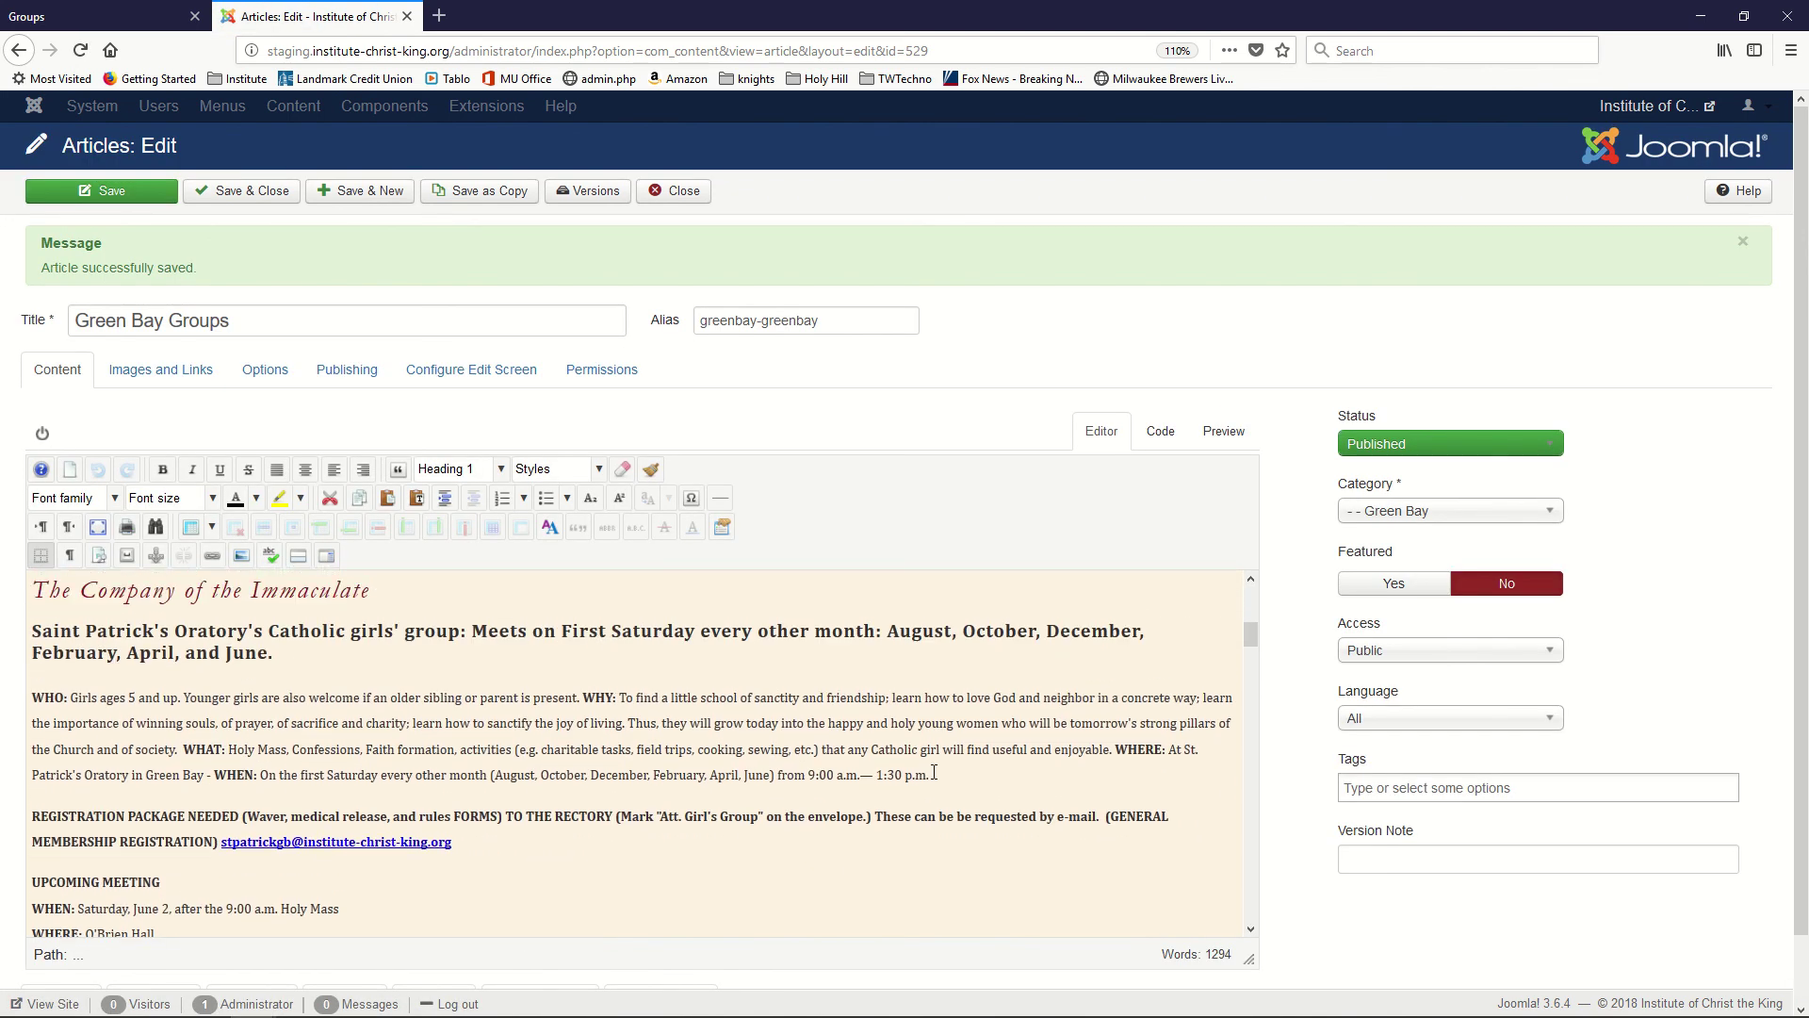
pyautogui.moveTo(934, 773); pyautogui.dragTo(31, 707)
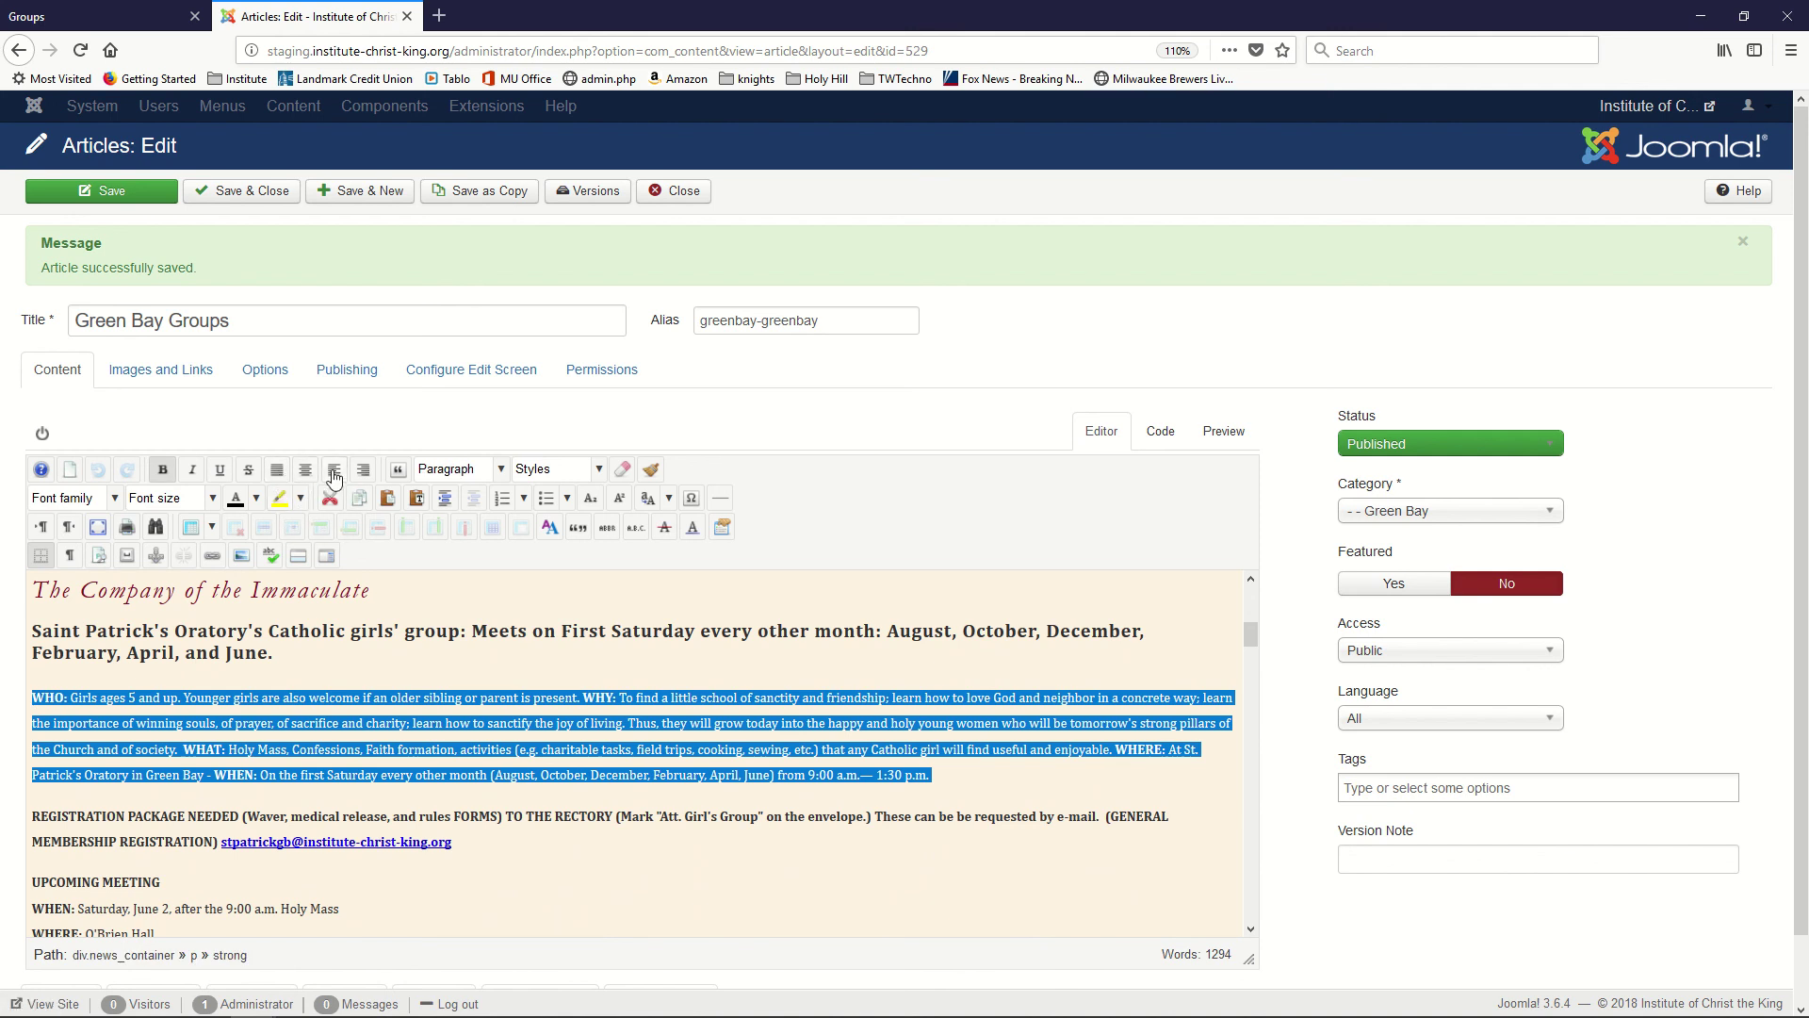
pyautogui.click(279, 476)
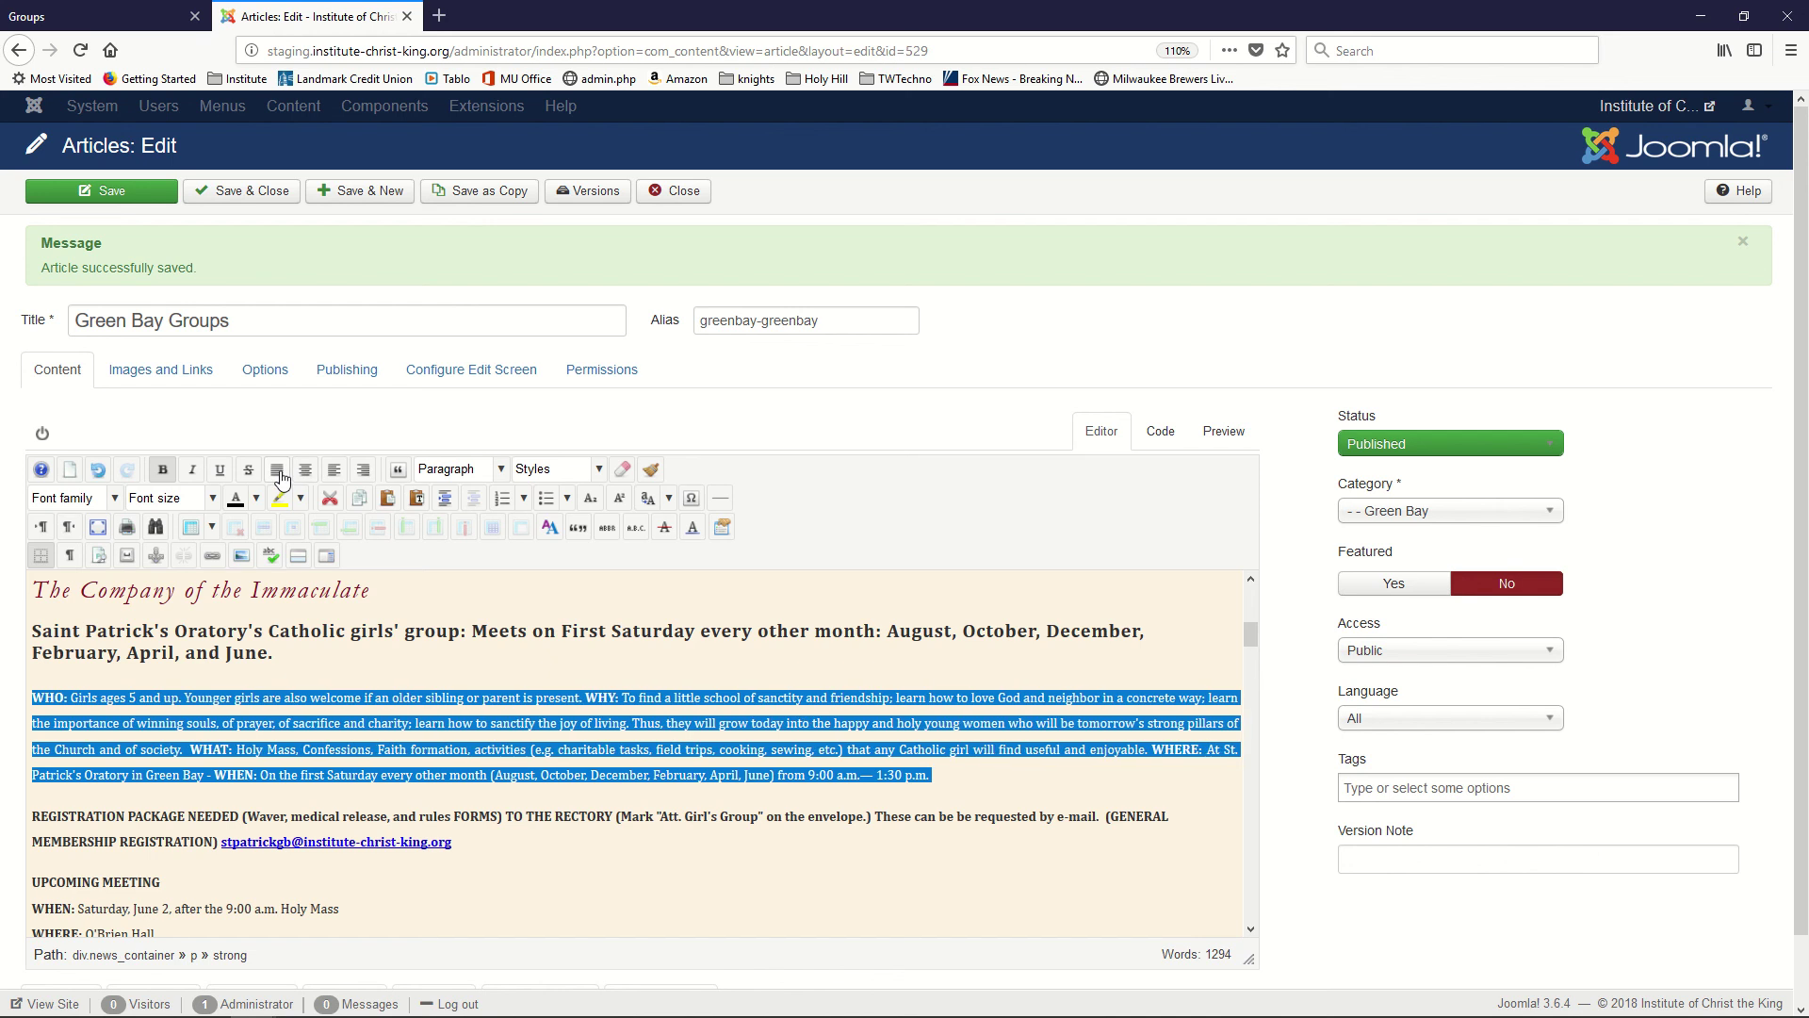
pyautogui.click(279, 477)
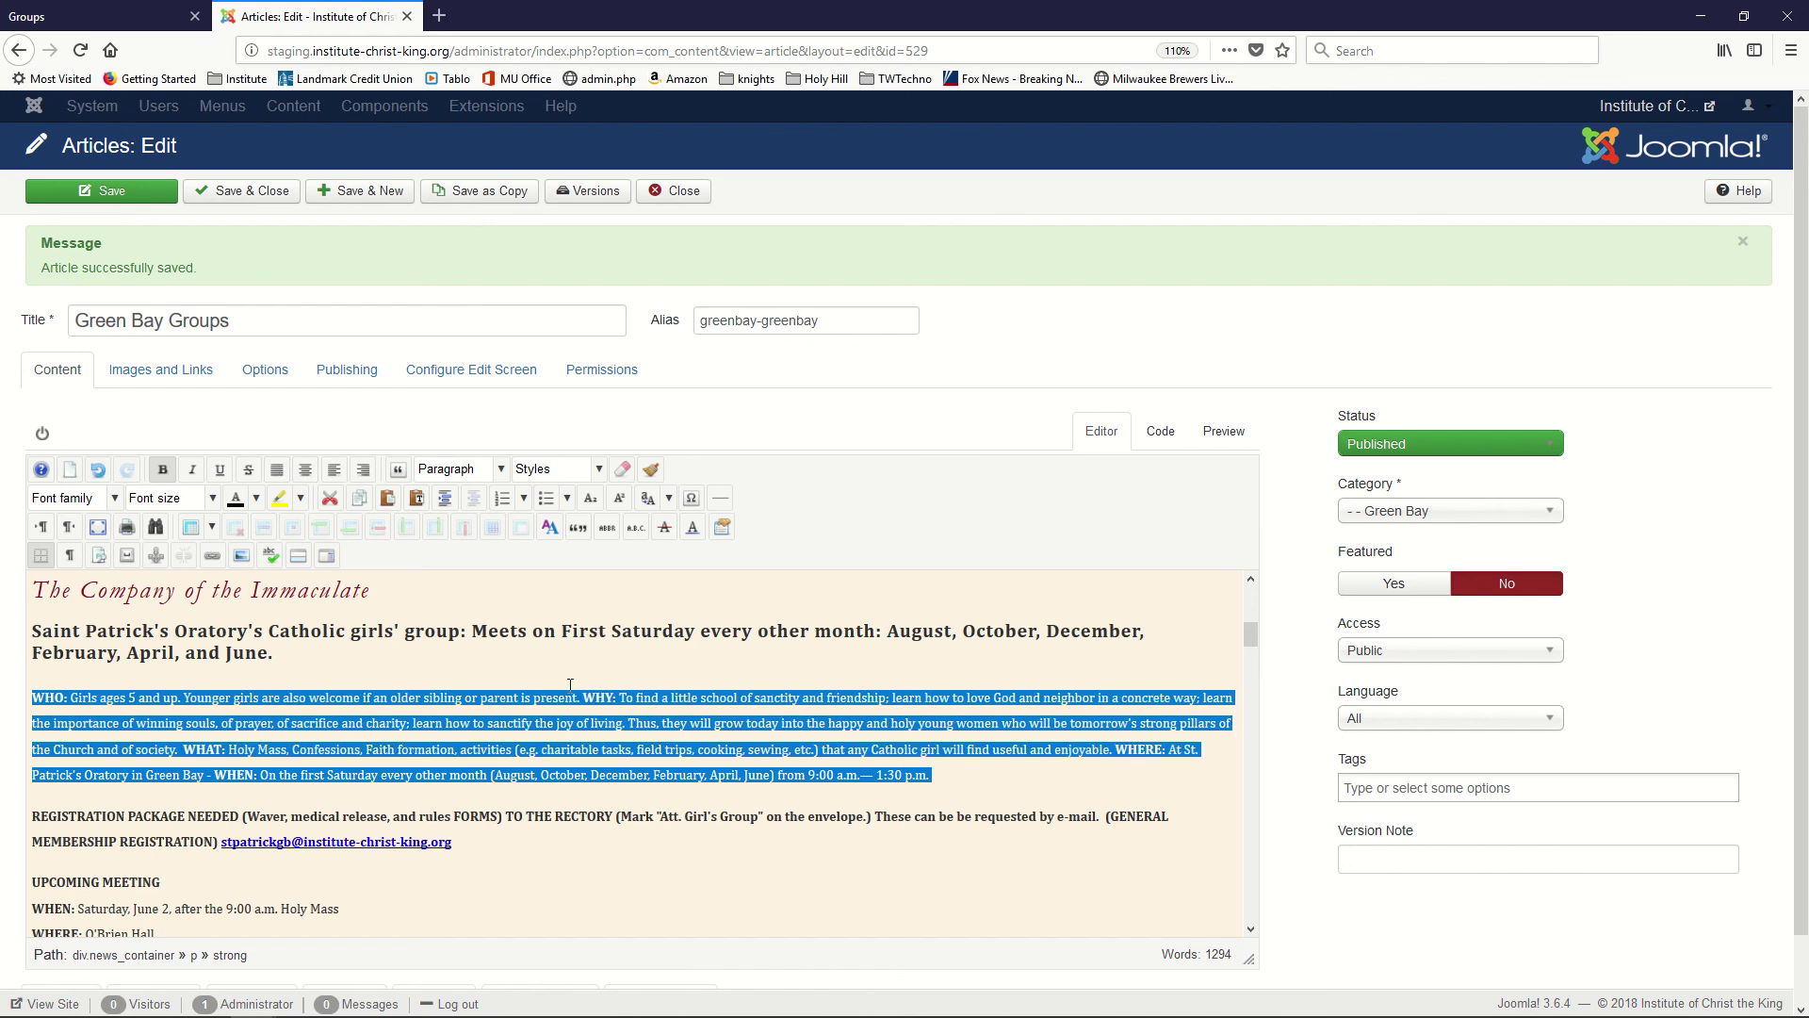
# Try centre and right alignment on the selected Company of the Immaculate paragraph, finishing with left alignment
pyautogui.click(306, 474)
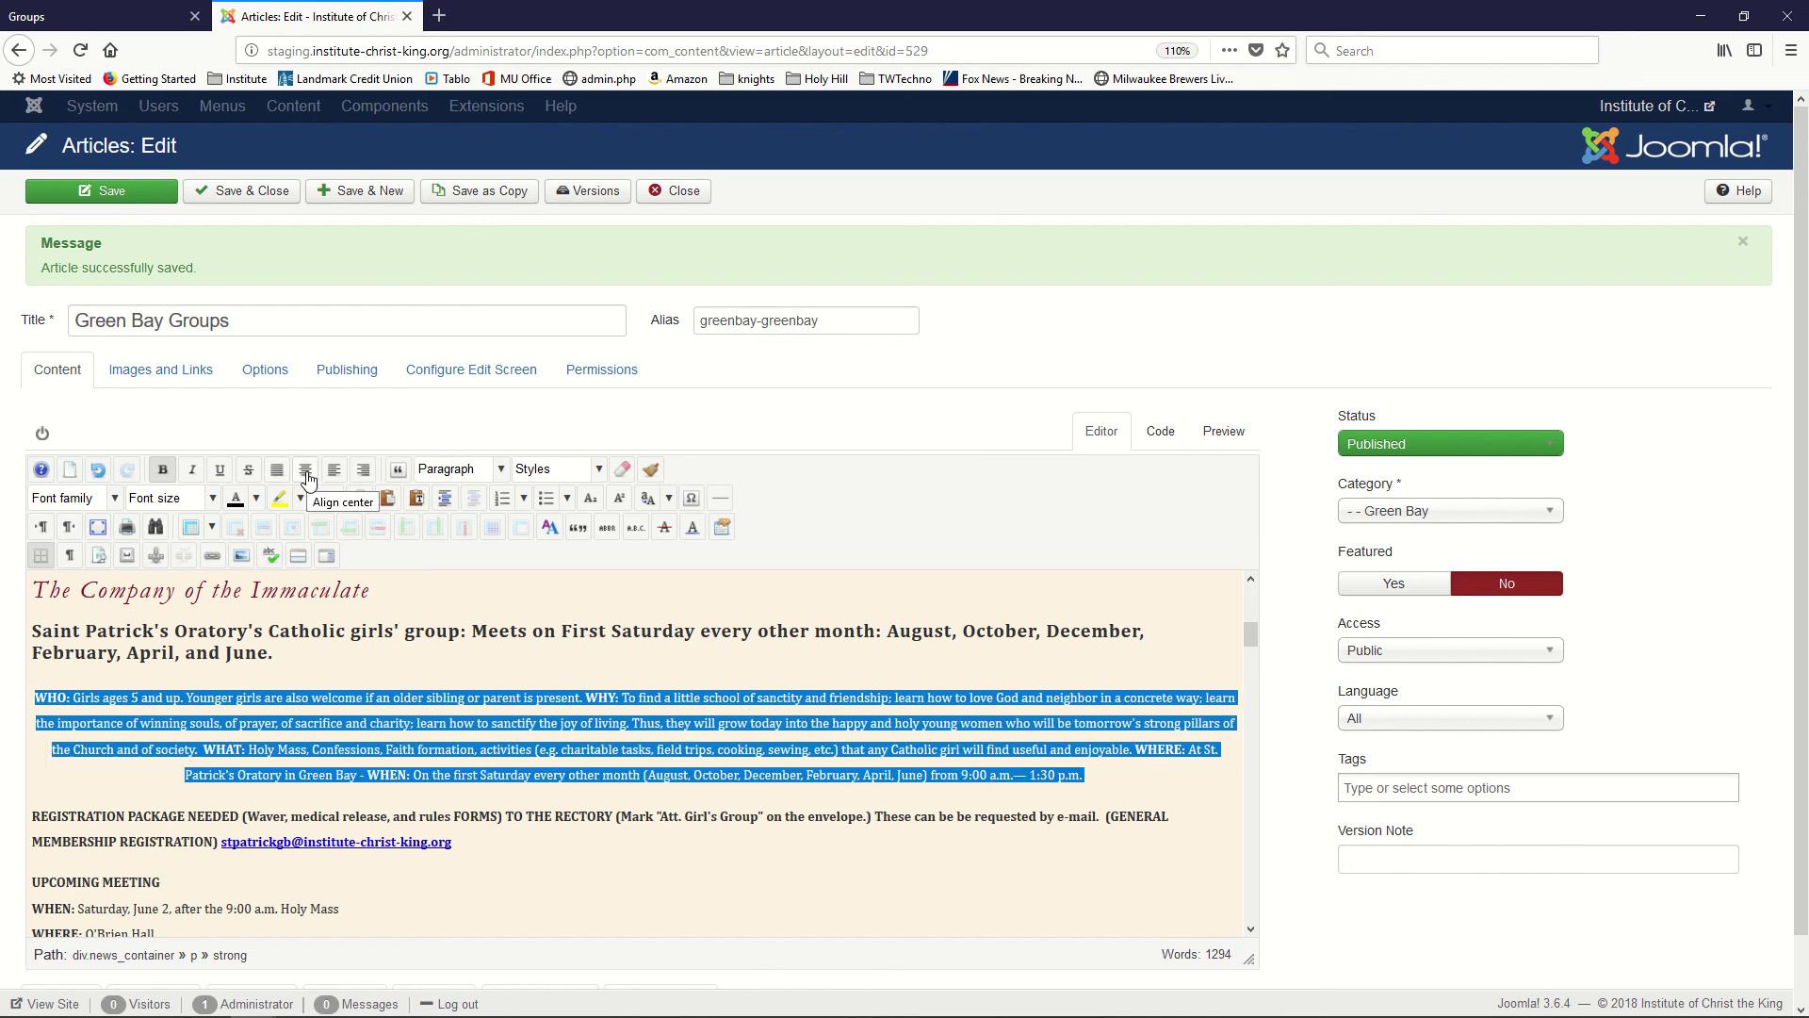
pyautogui.click(365, 476)
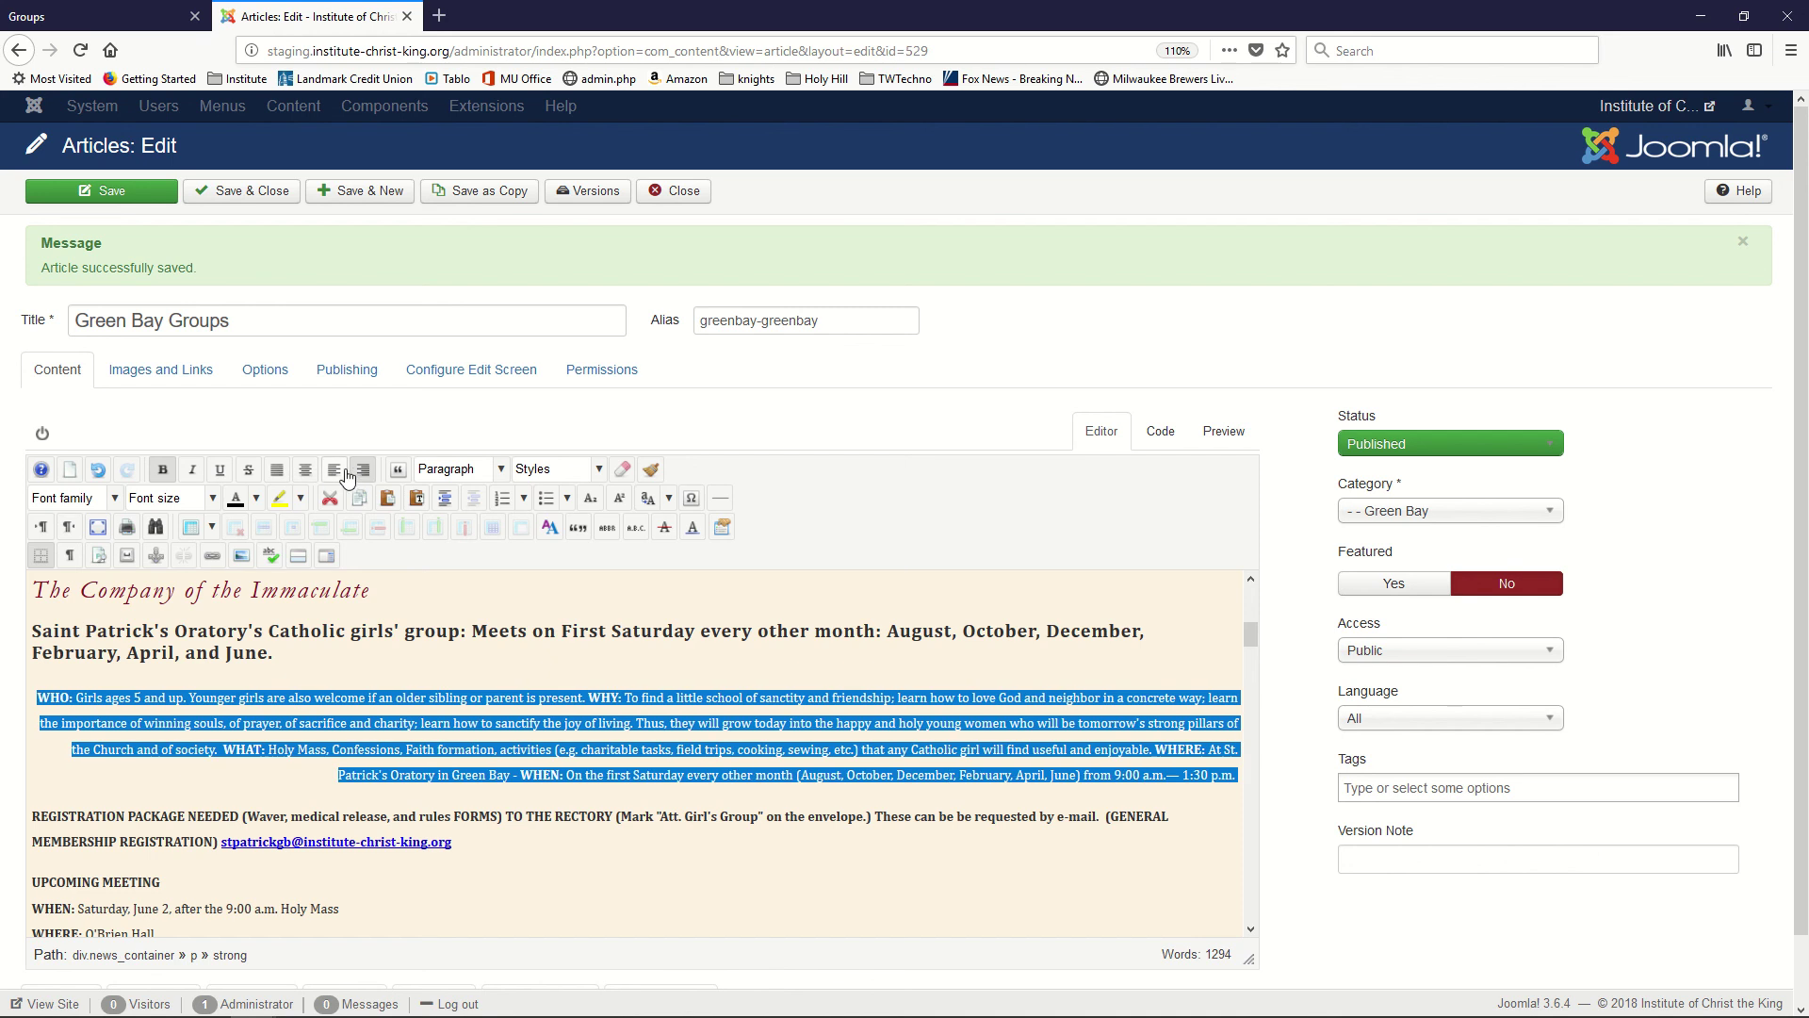
pyautogui.click(335, 473)
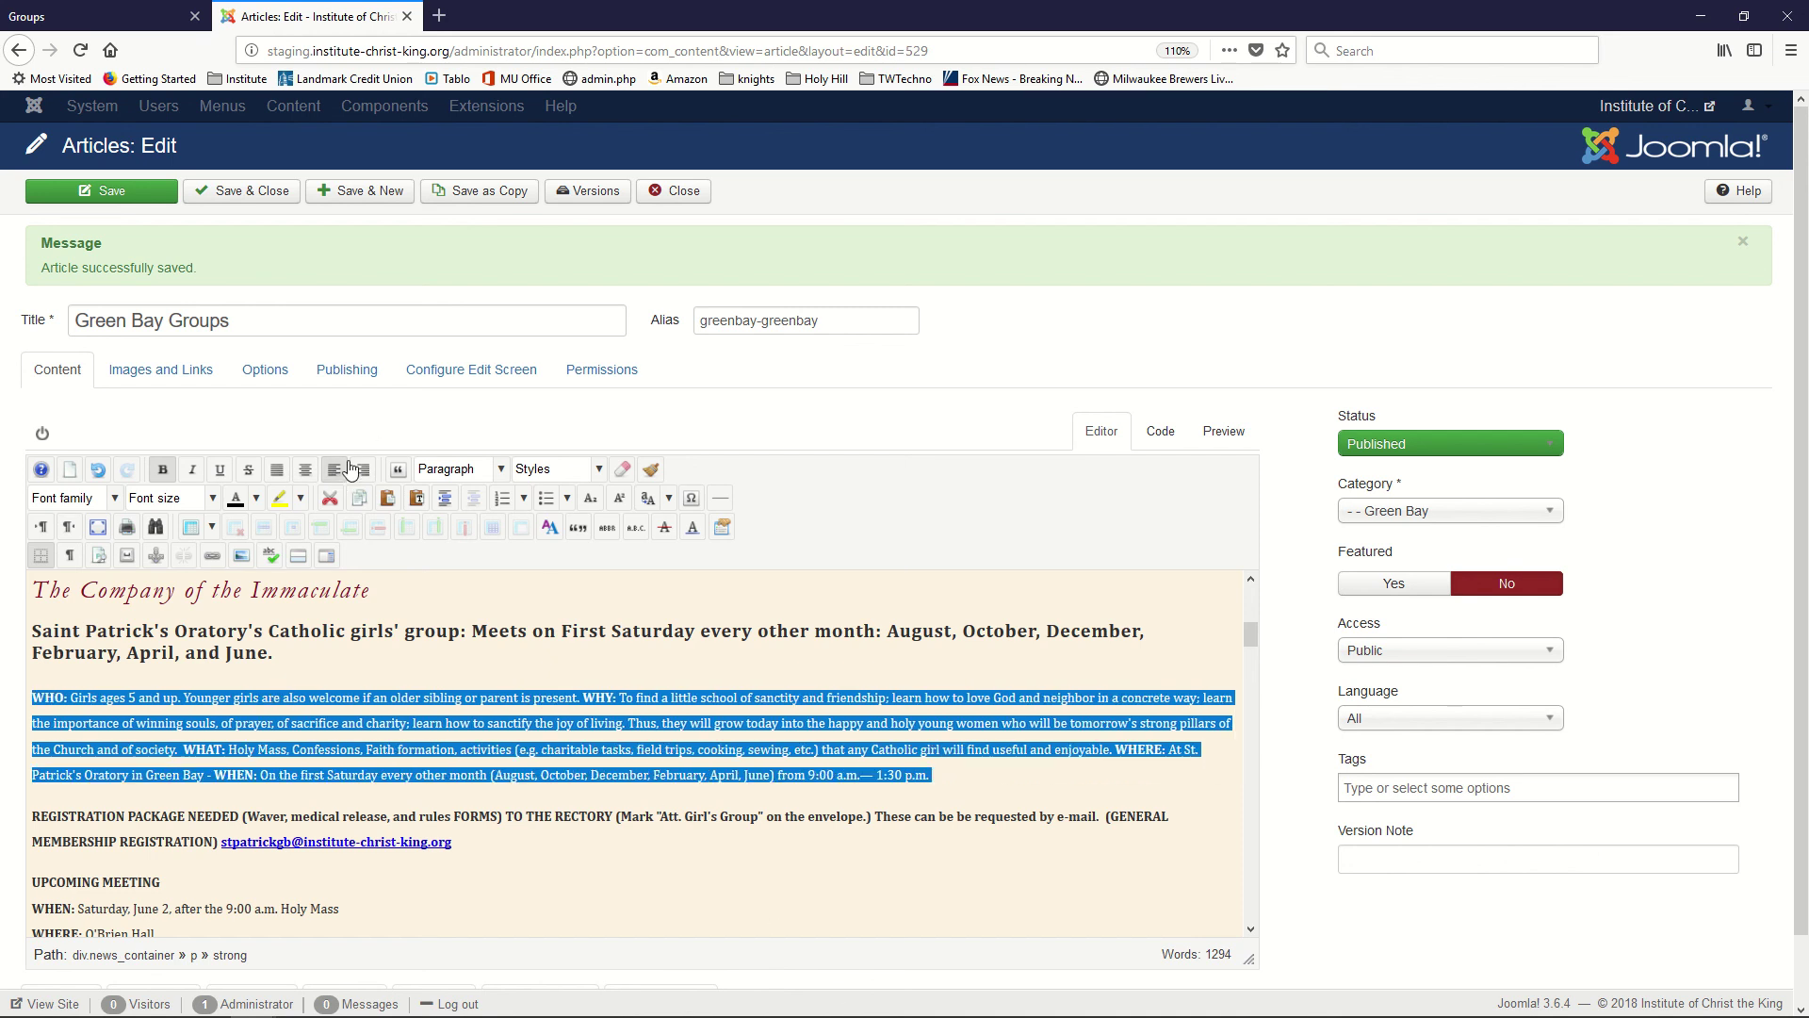
pyautogui.scroll(-4, 522, 676)
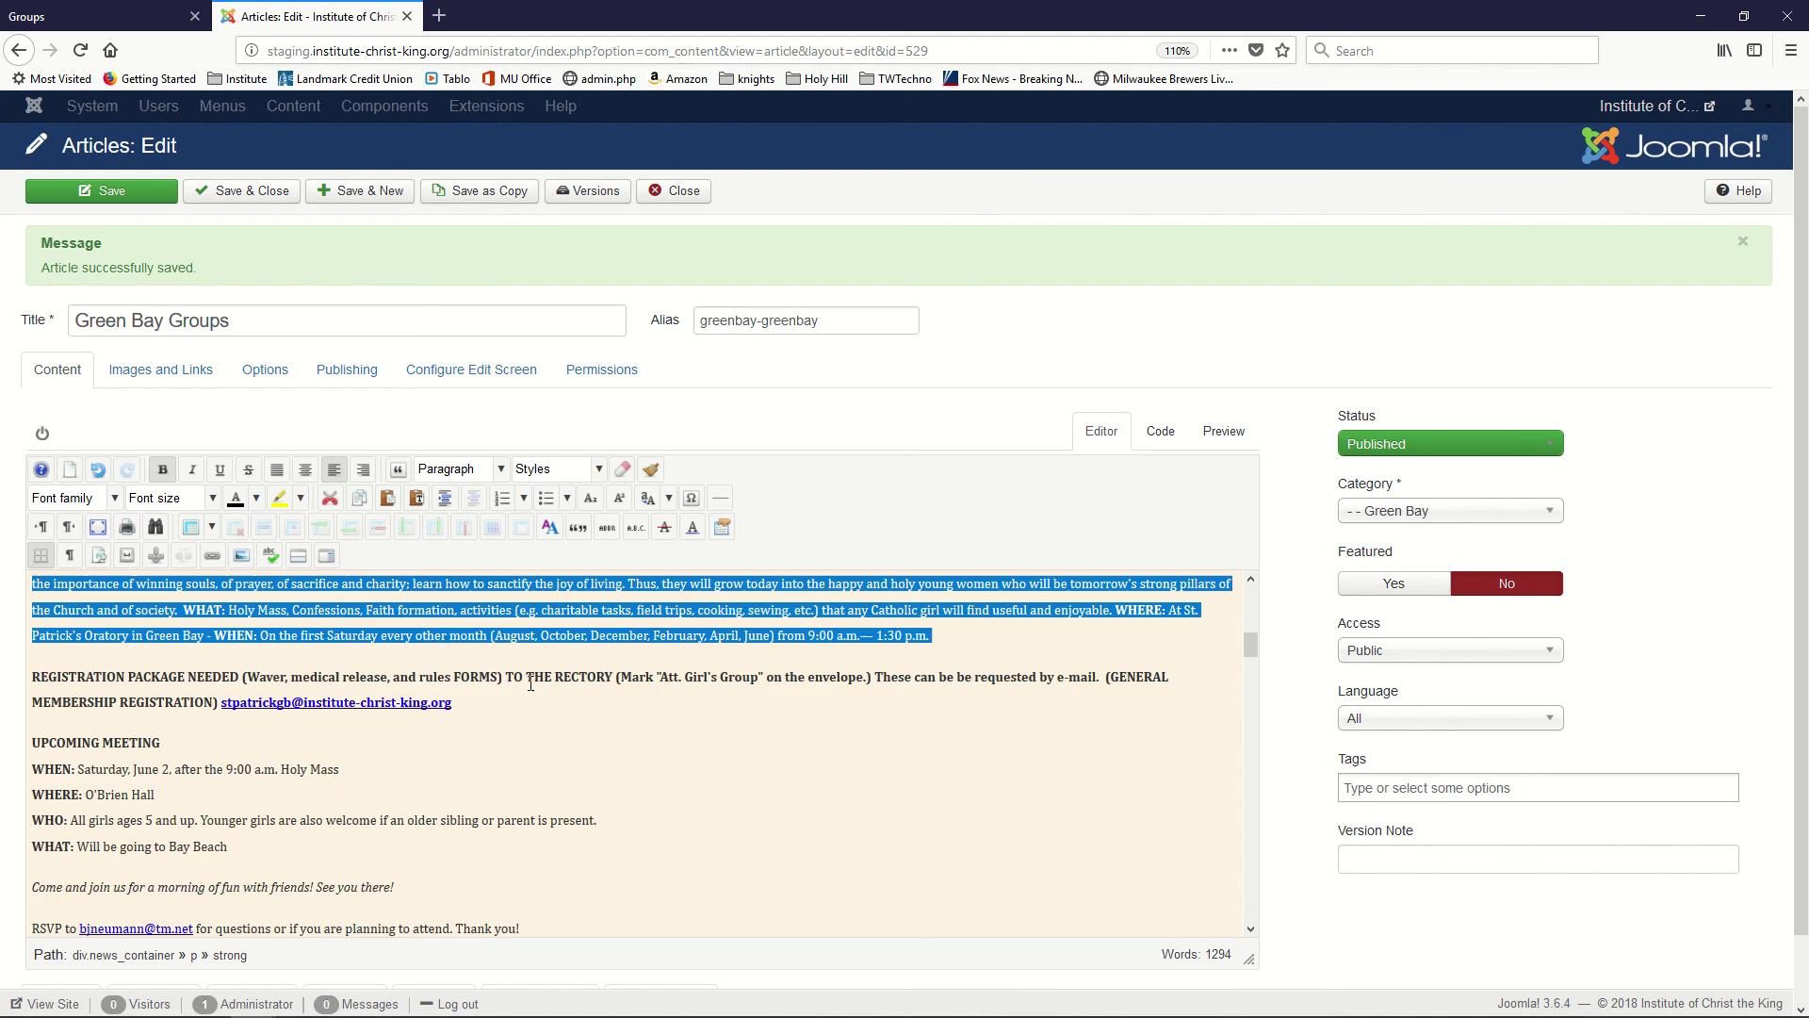
pyautogui.scroll(4, 908, 631)
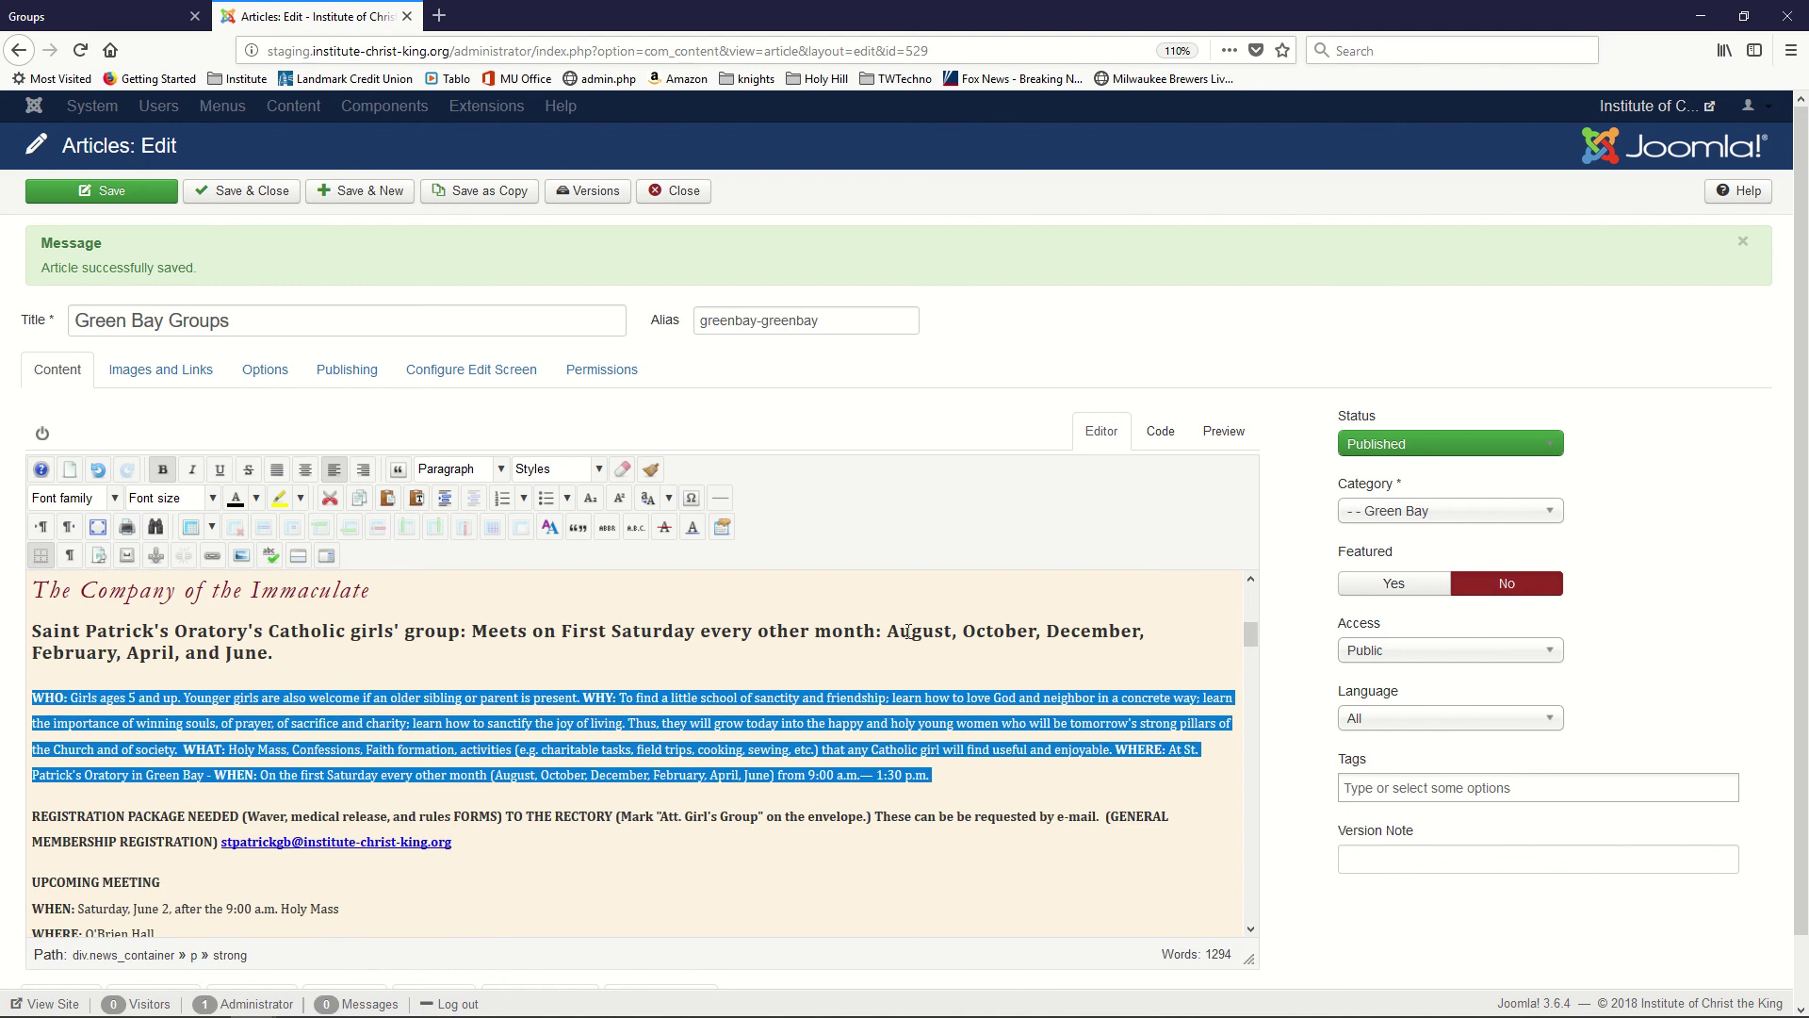
pyautogui.click(971, 536)
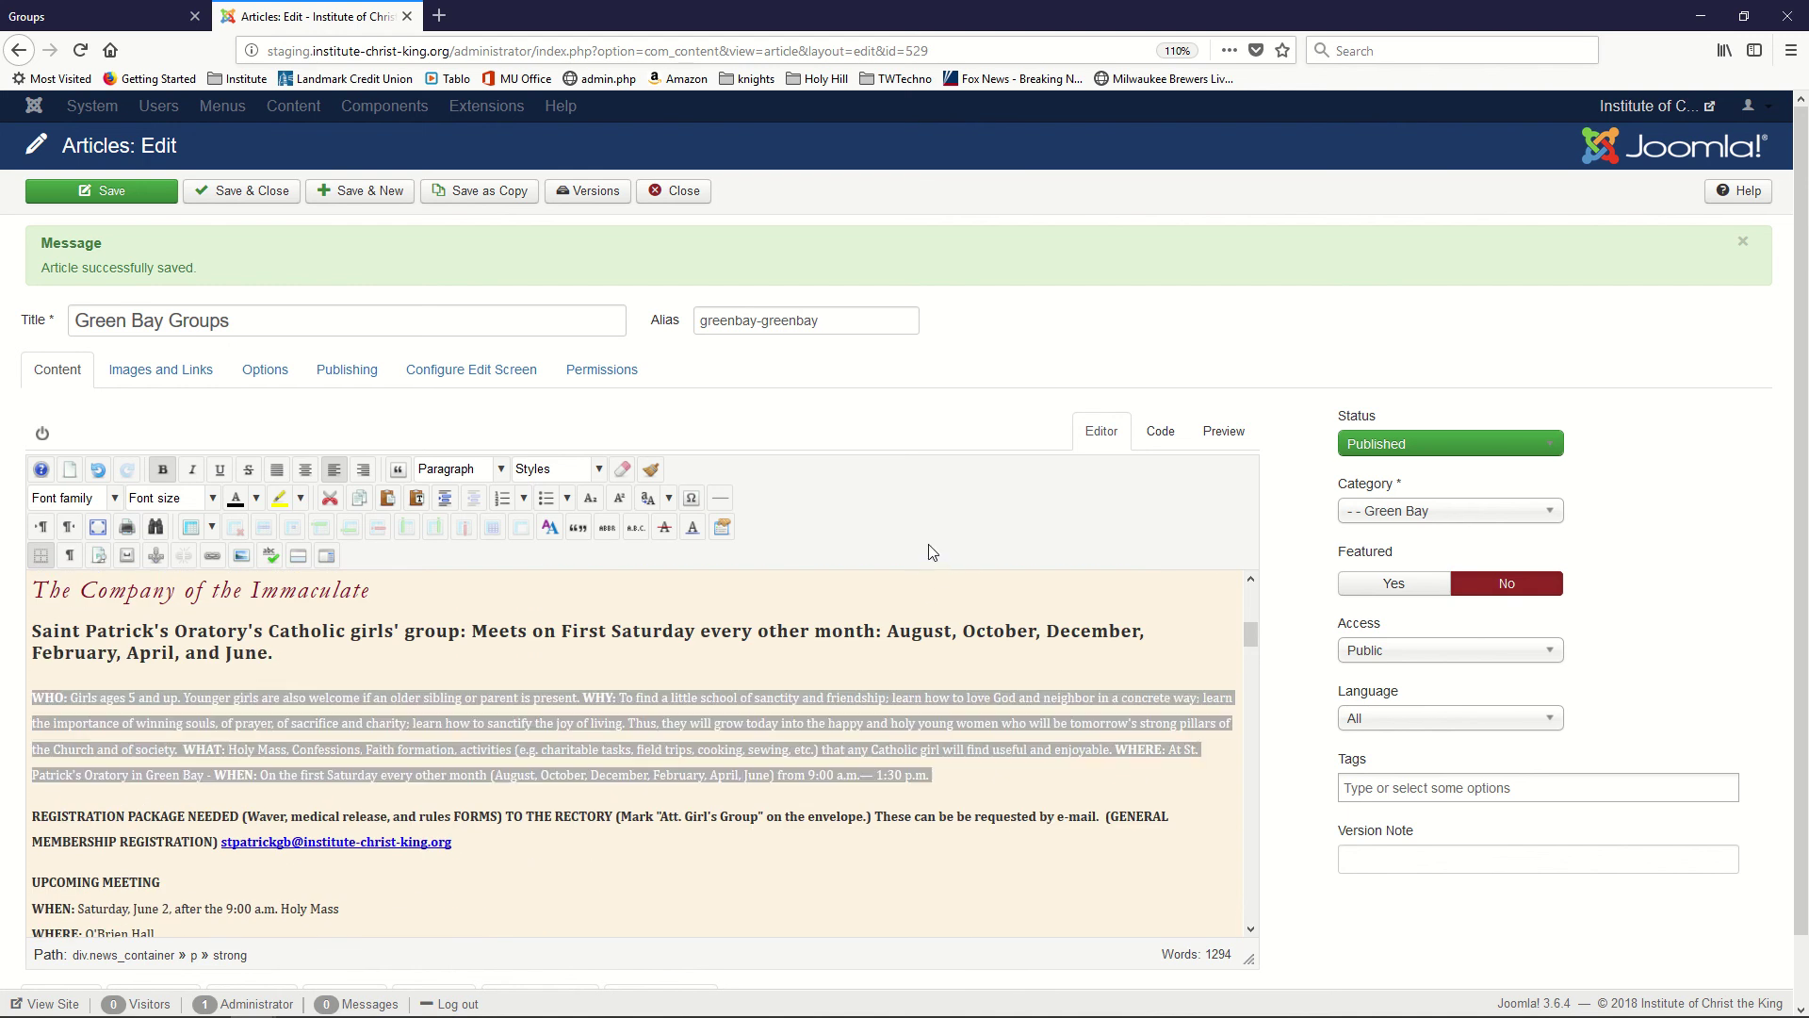